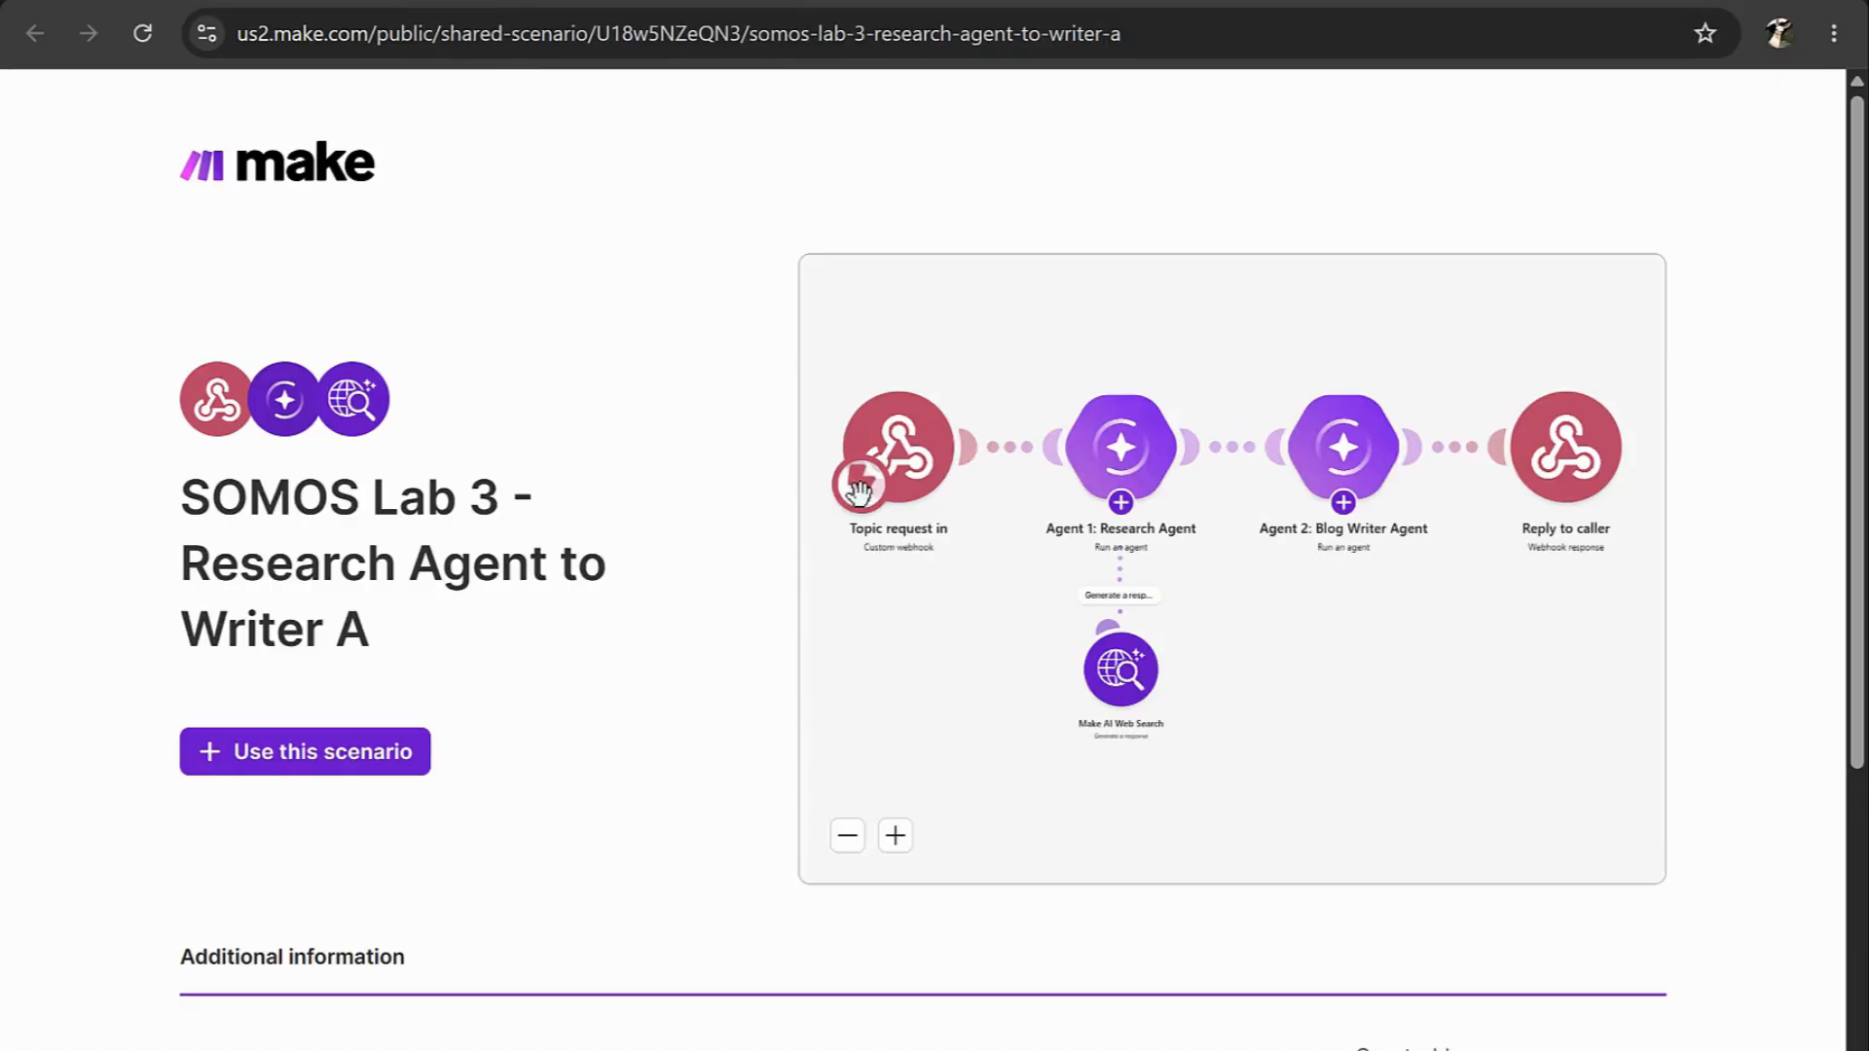
# - Import the shared scenario "SOMOS Lab 3 - Research Agent to Writer A" into the account, signing in with Google
pyautogui.click(289, 764)
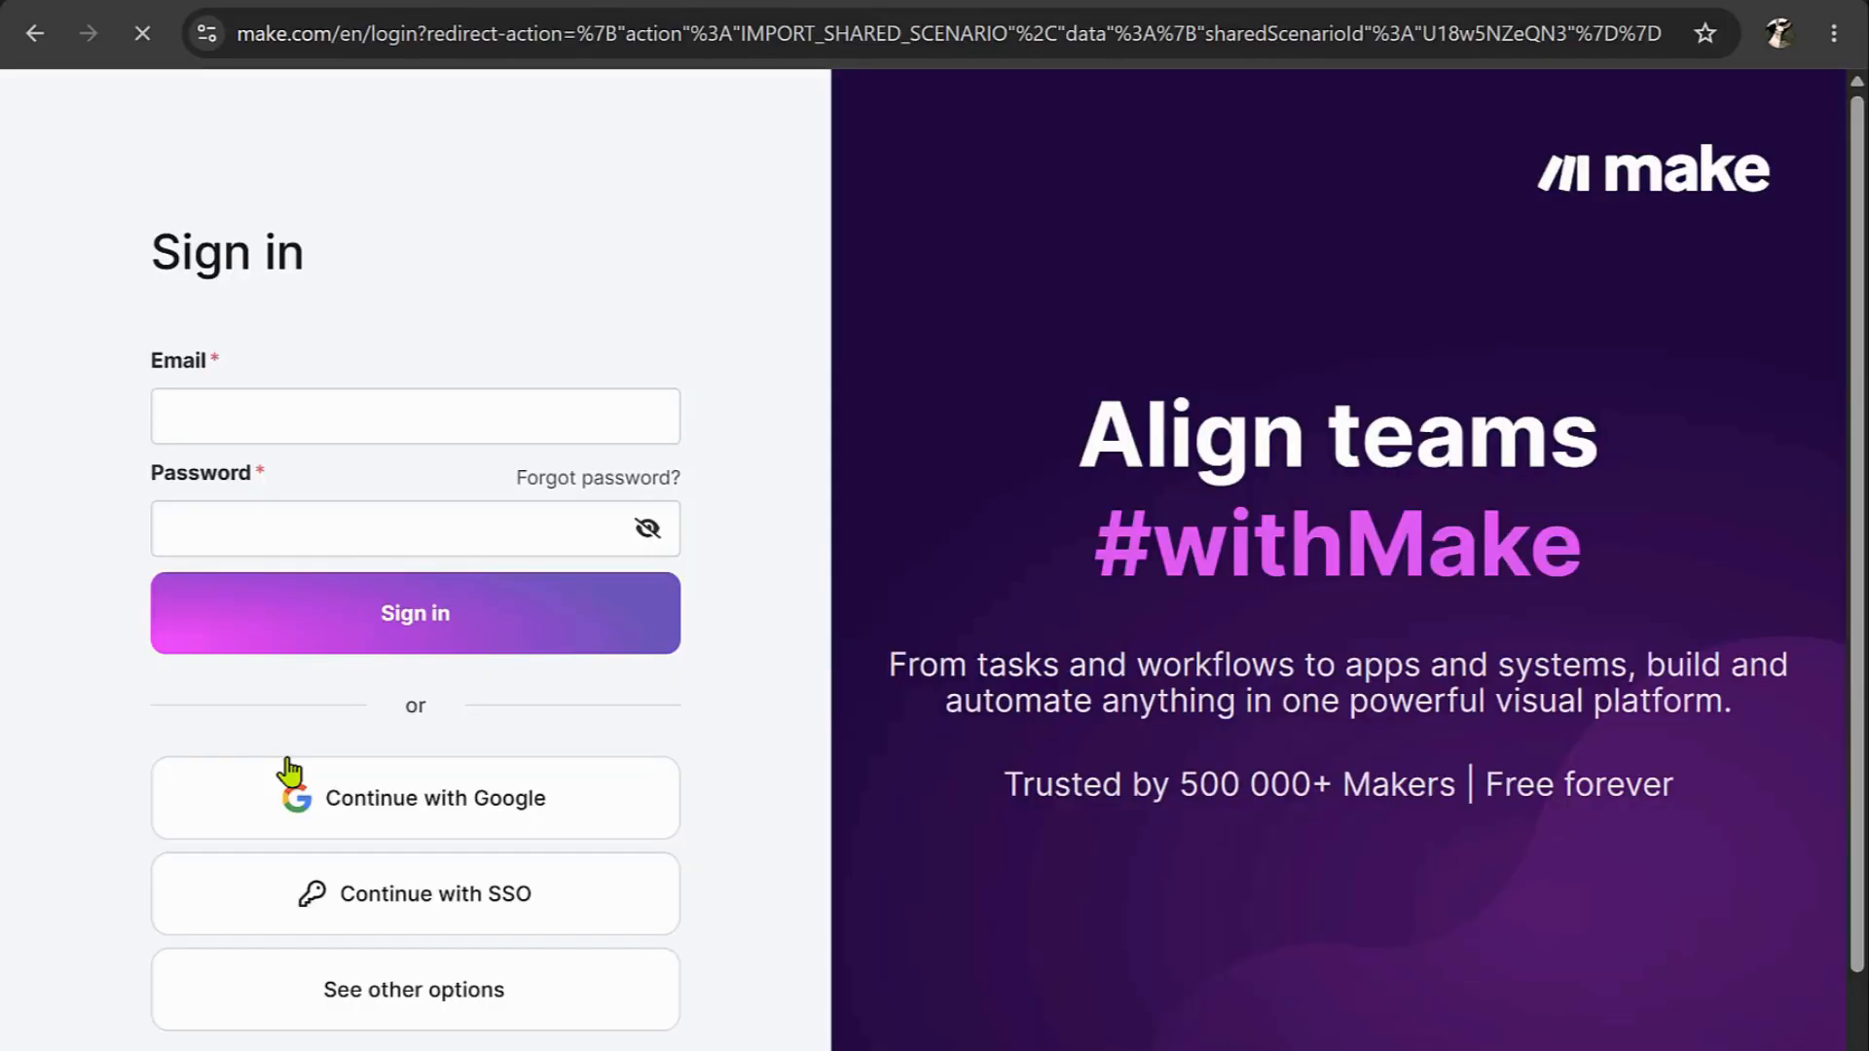
pyautogui.click(338, 813)
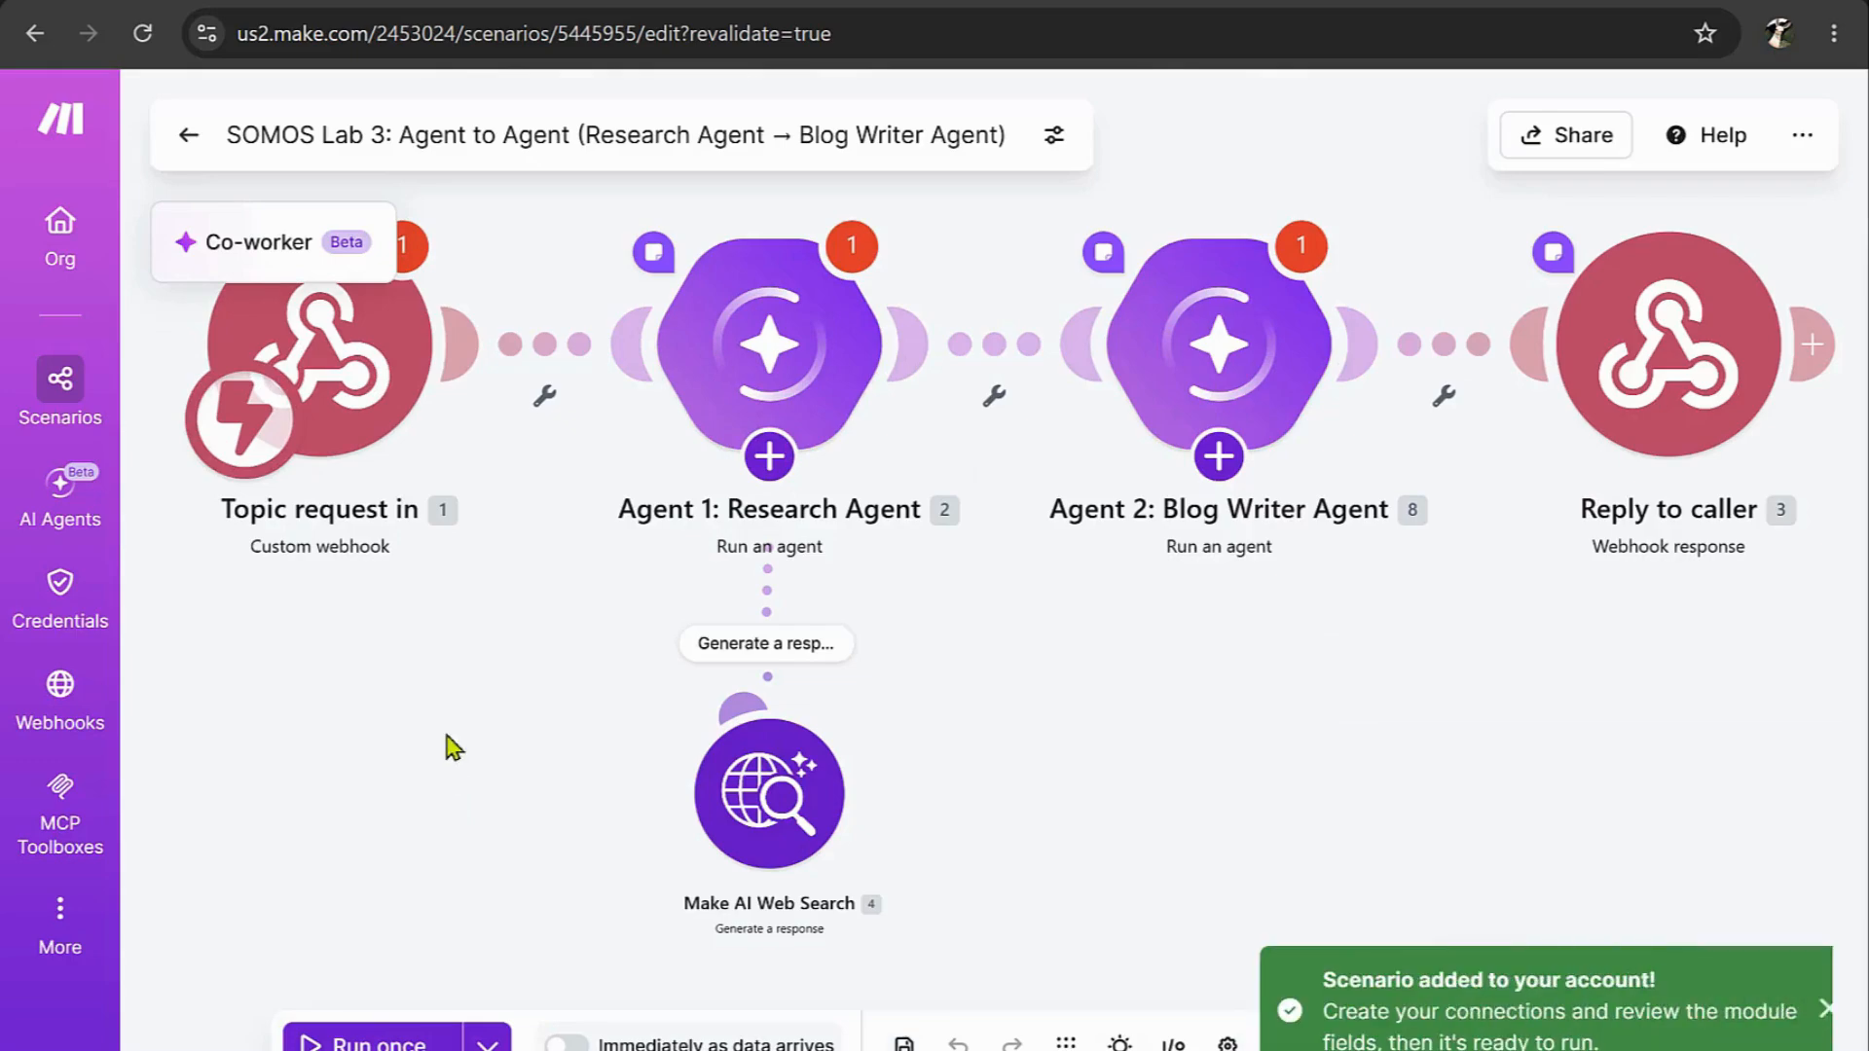
# - Create a webhook named "My gateway-webhook webhook" for the Topic request in module
pyautogui.click(366, 404)
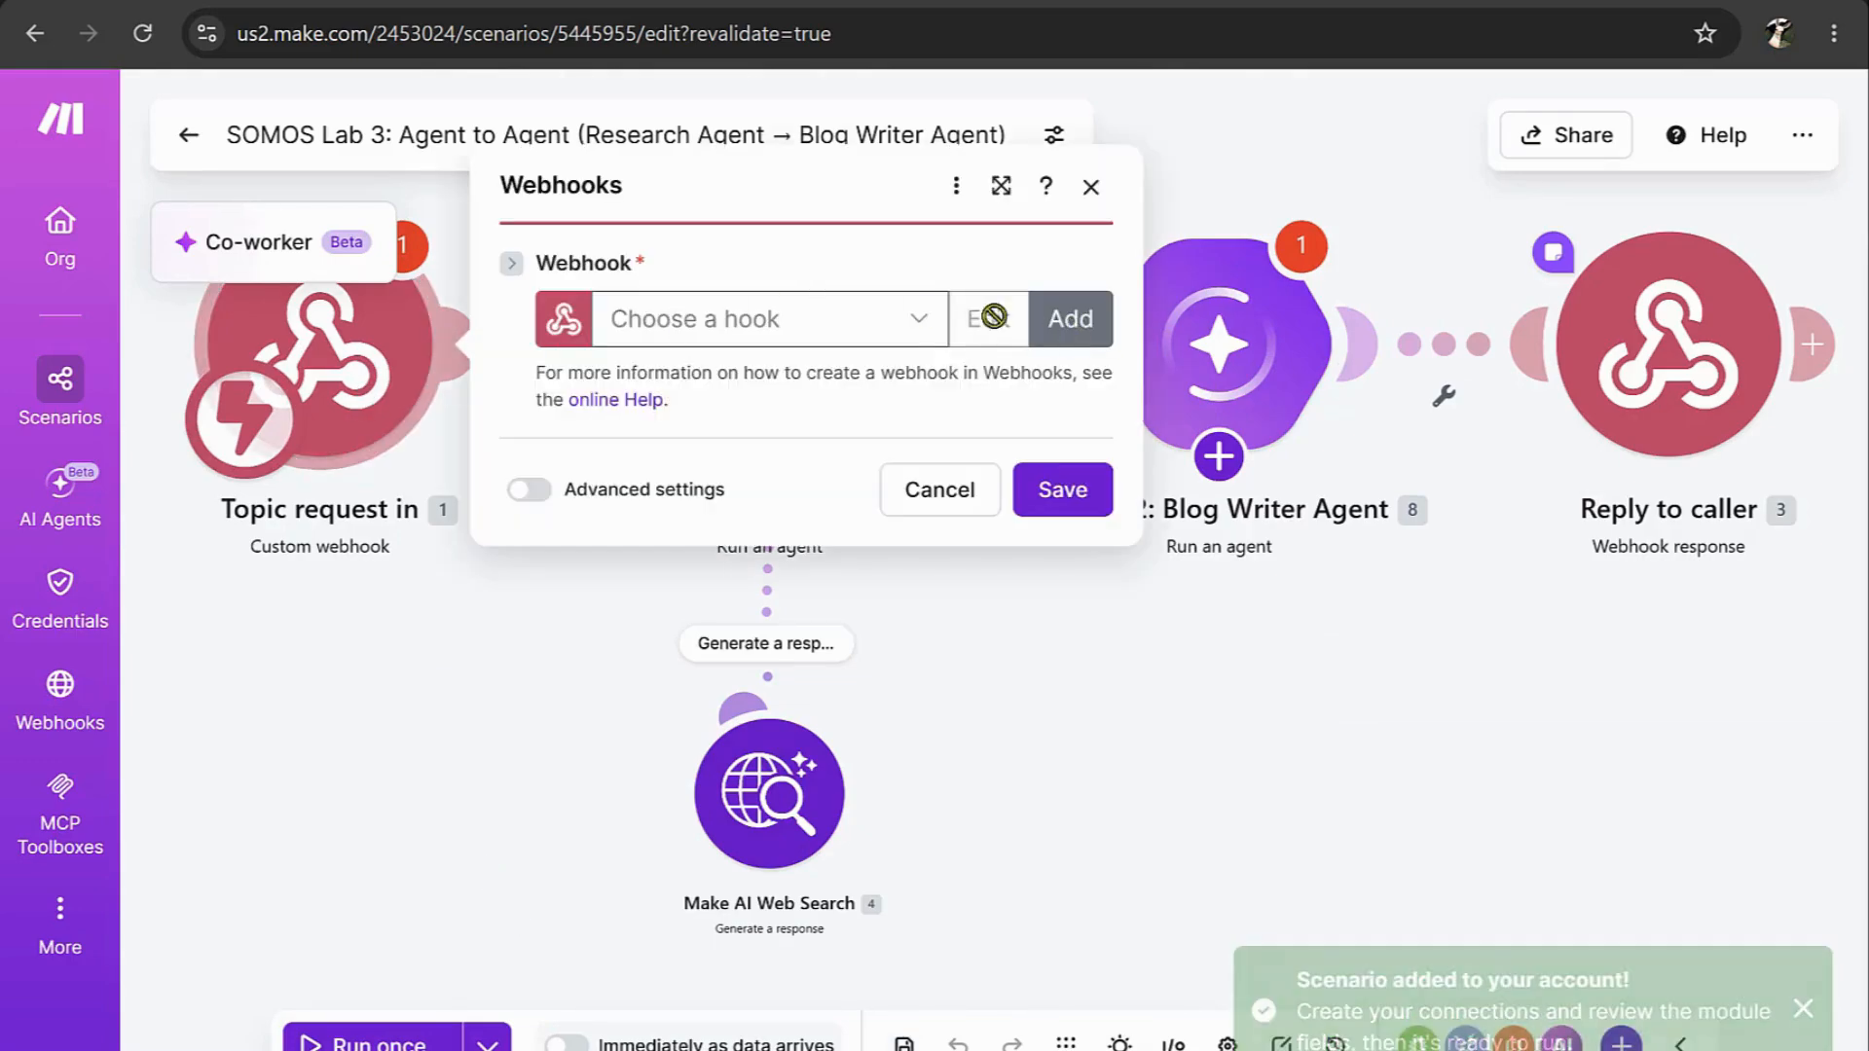
pyautogui.click(918, 321)
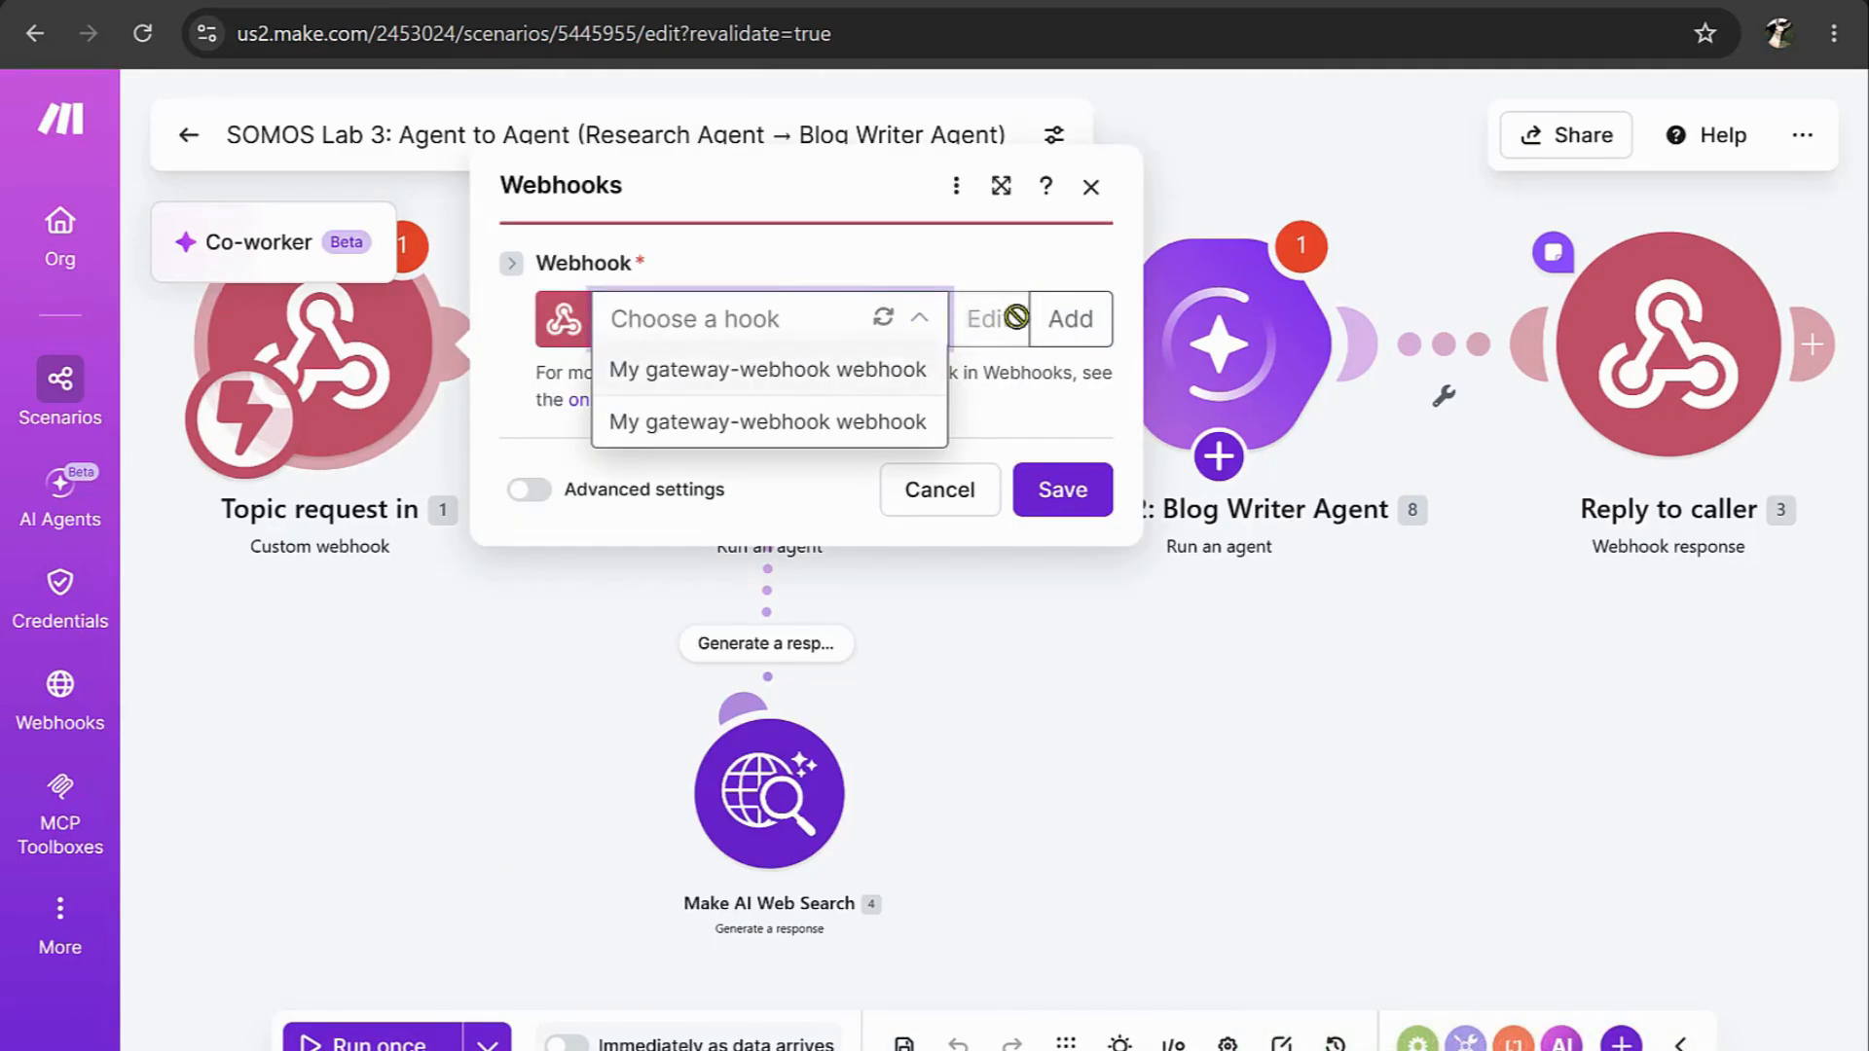
pyautogui.click(1053, 321)
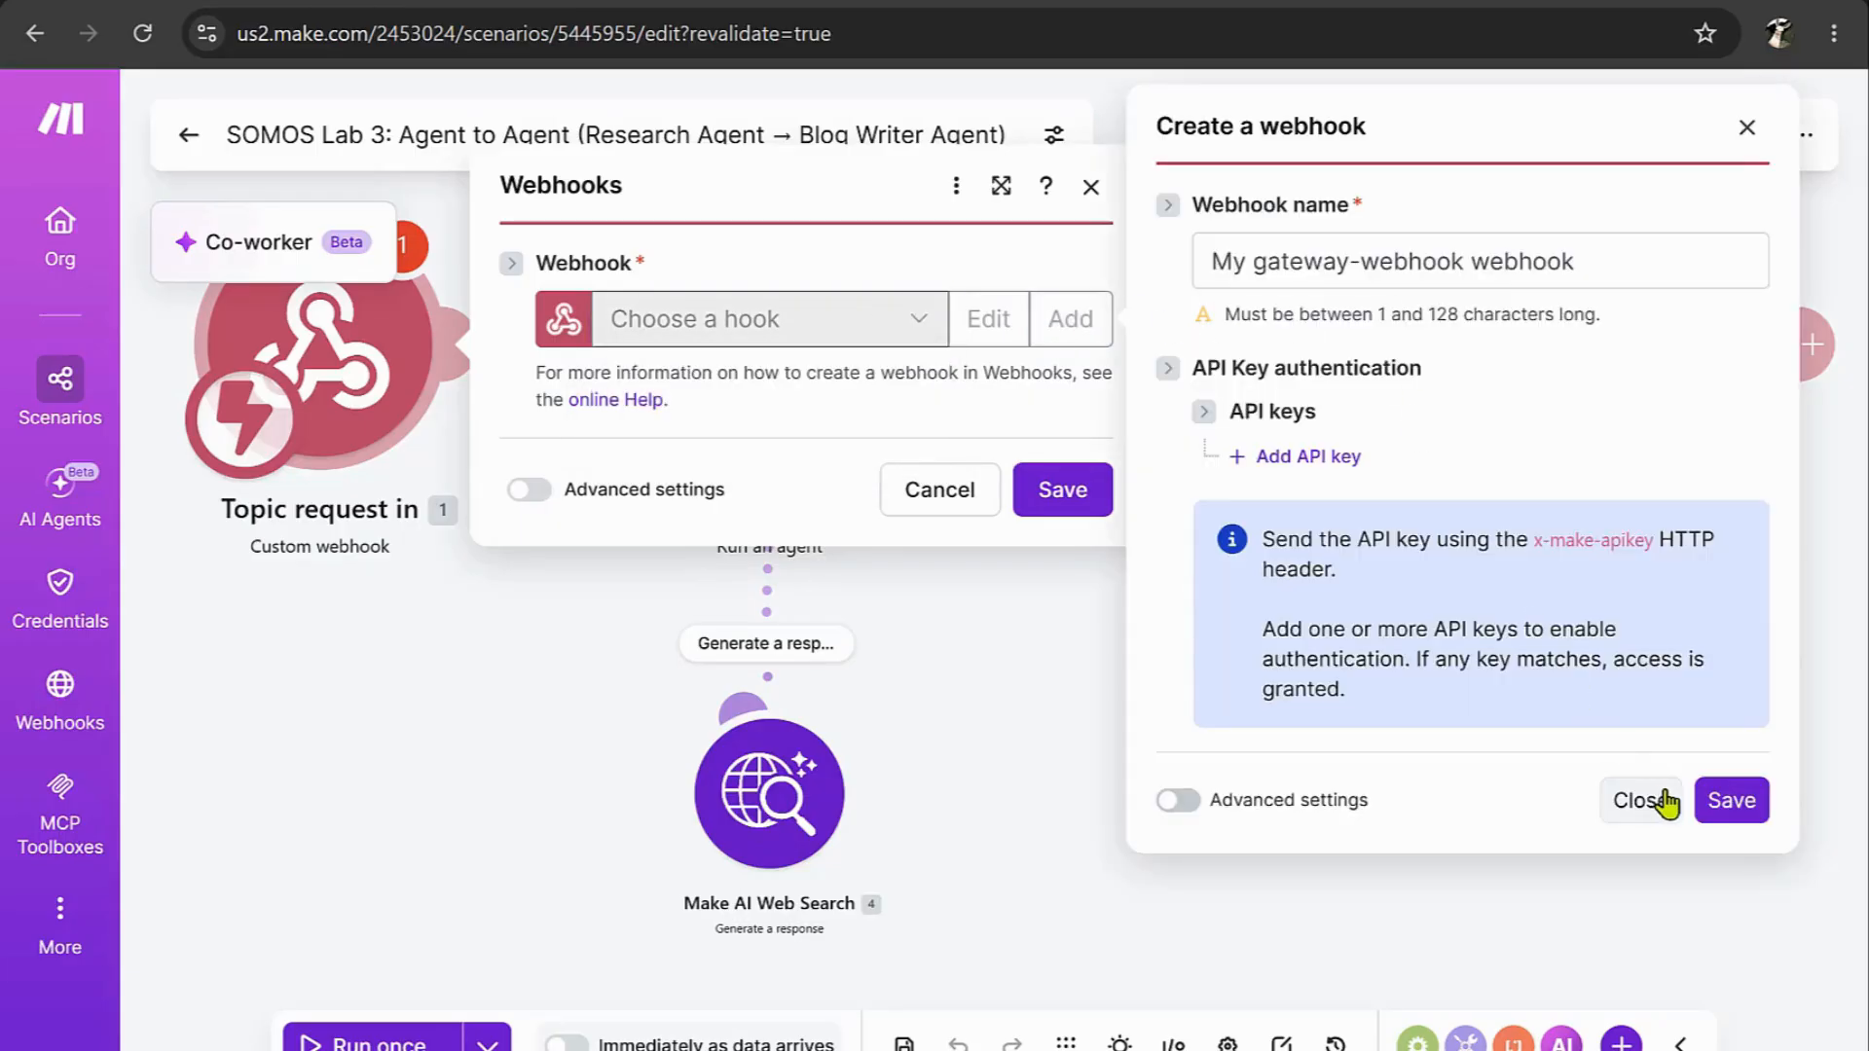
pyautogui.click(1727, 814)
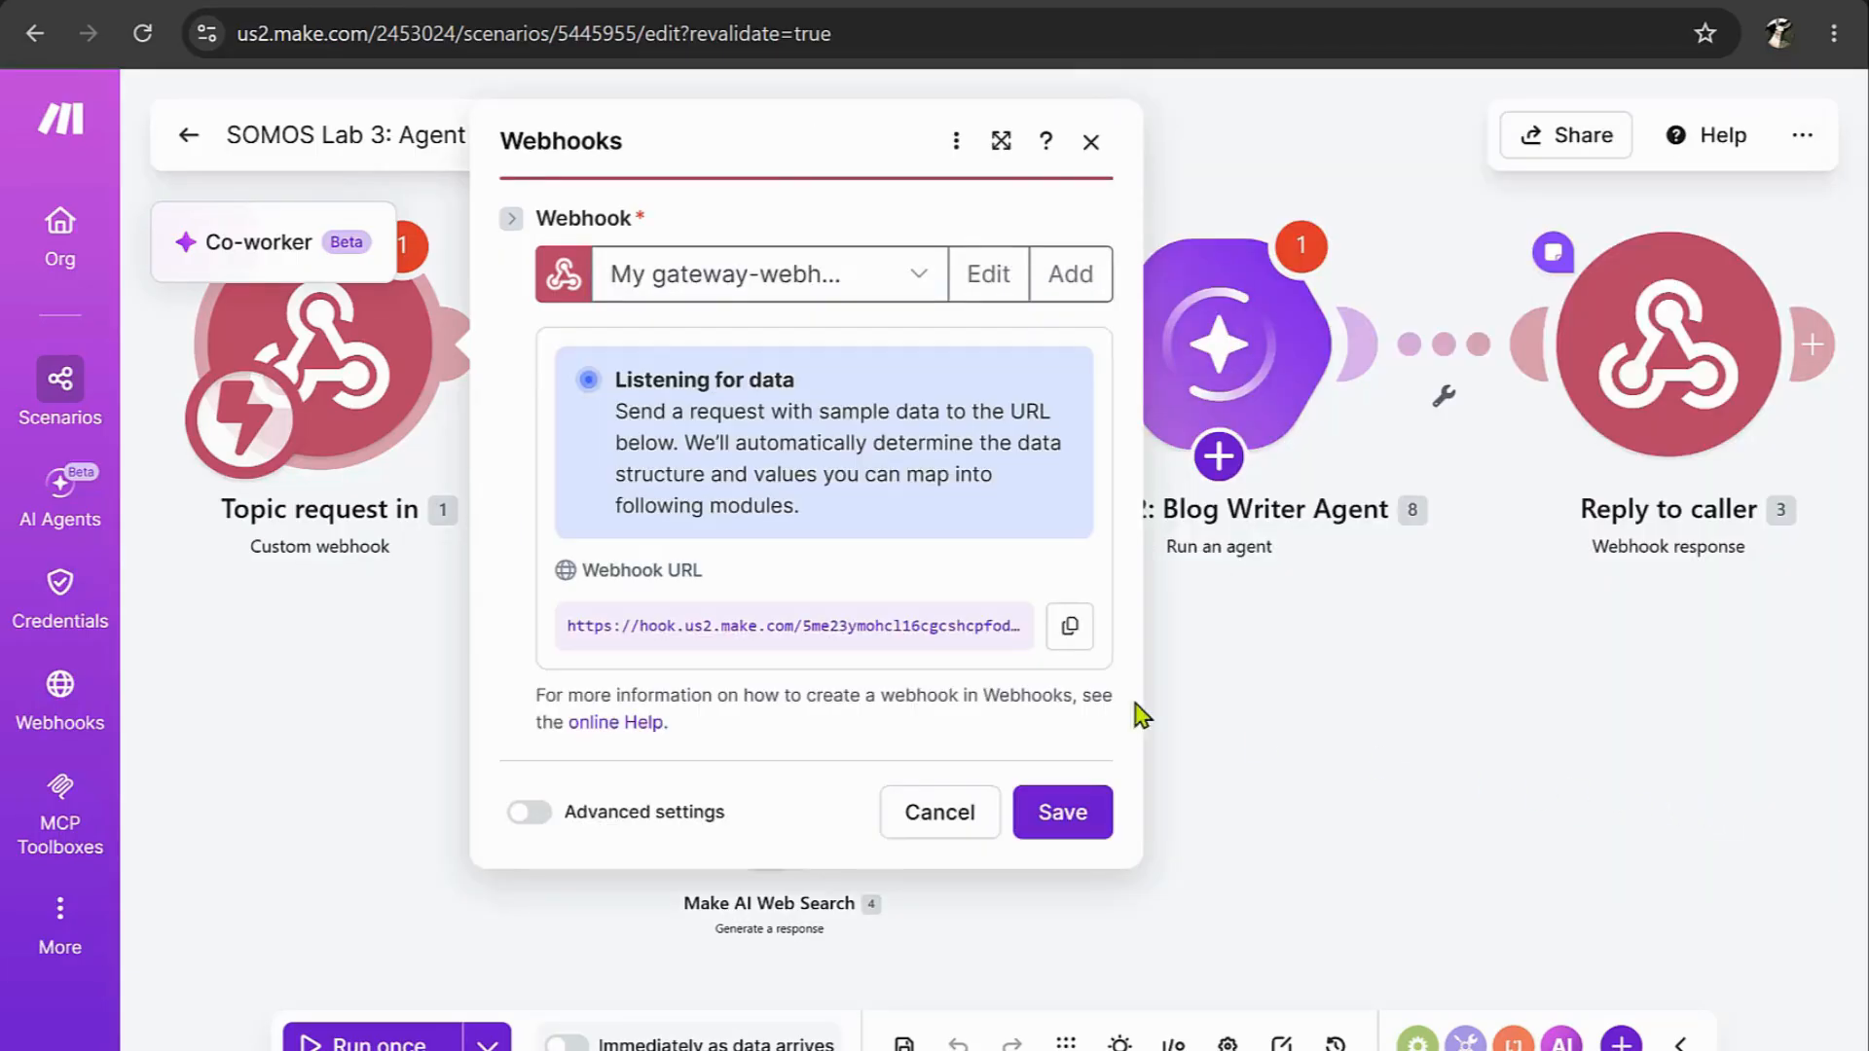
# - Copy the new webhook's URL and replace the webhook URL in the "Try your agent live" section of the SOMOS lab page with it
pyautogui.click(1070, 633)
pyautogui.click(323, 0)
pyautogui.scroll(-20, 665, 628)
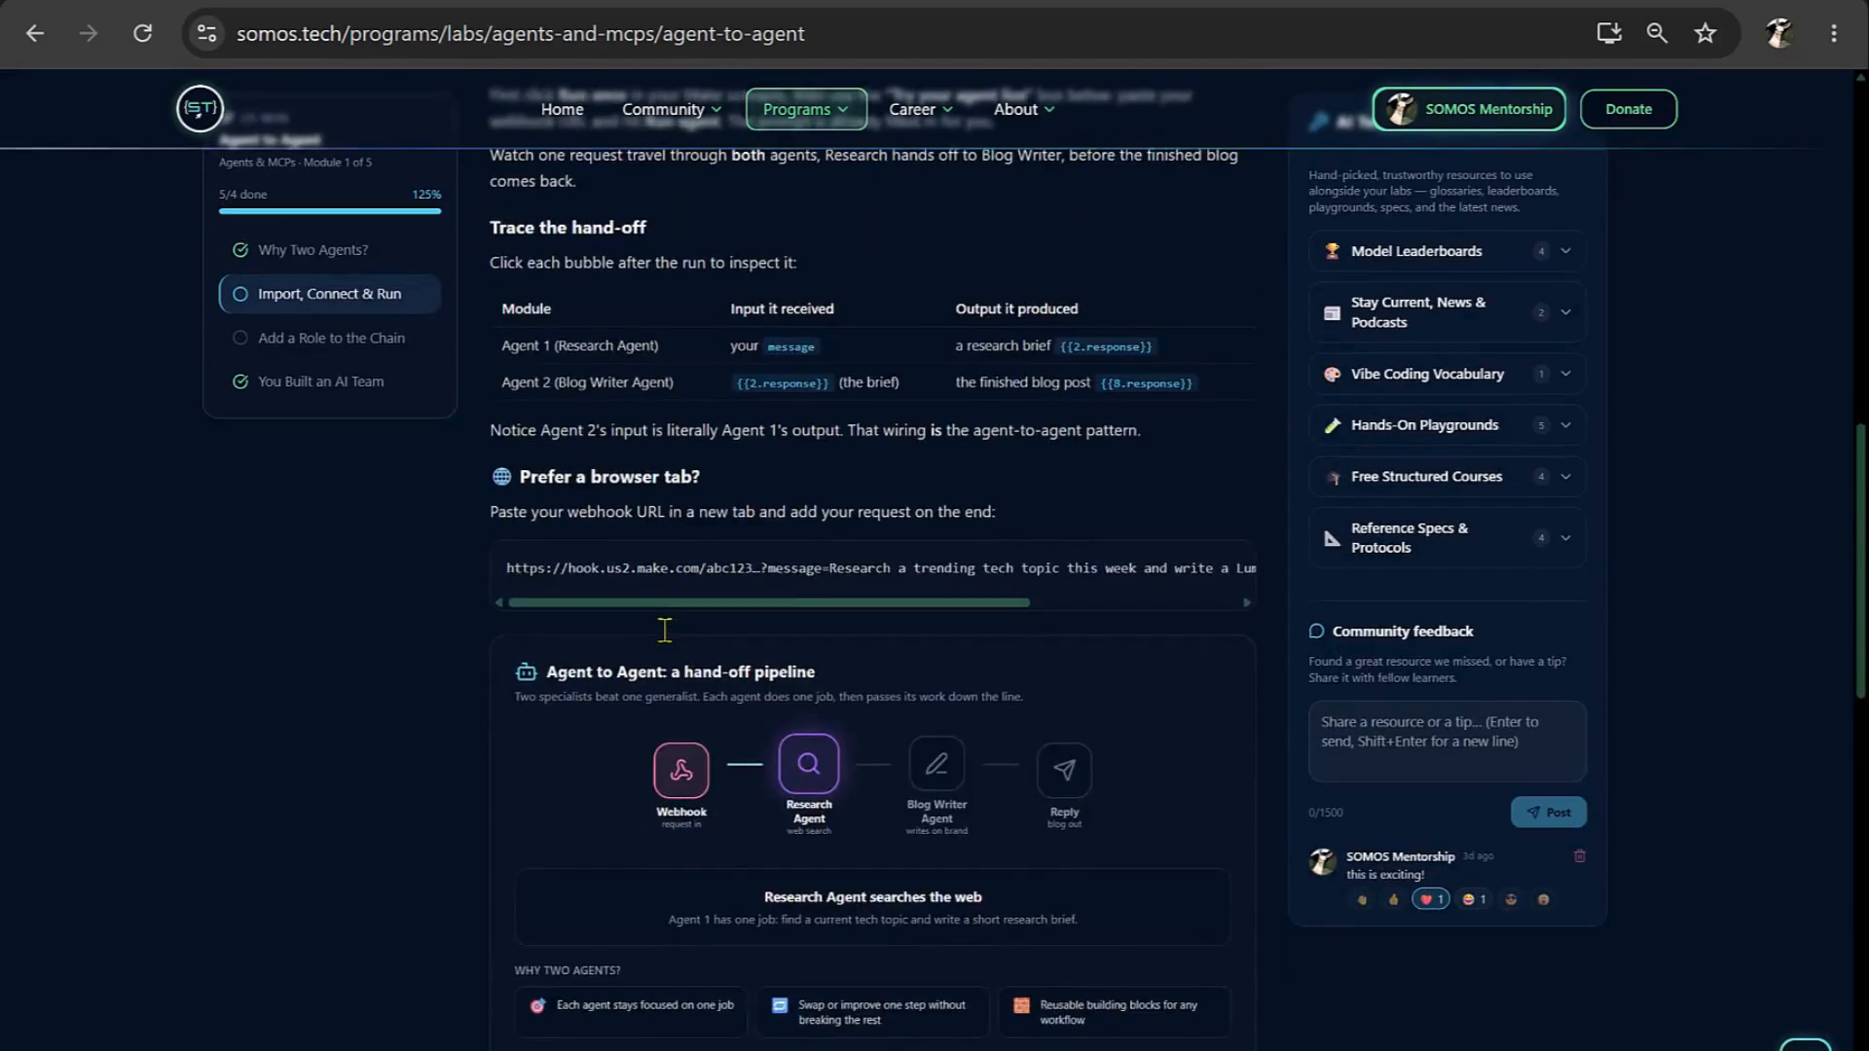
pyautogui.scroll(-3, 665, 630)
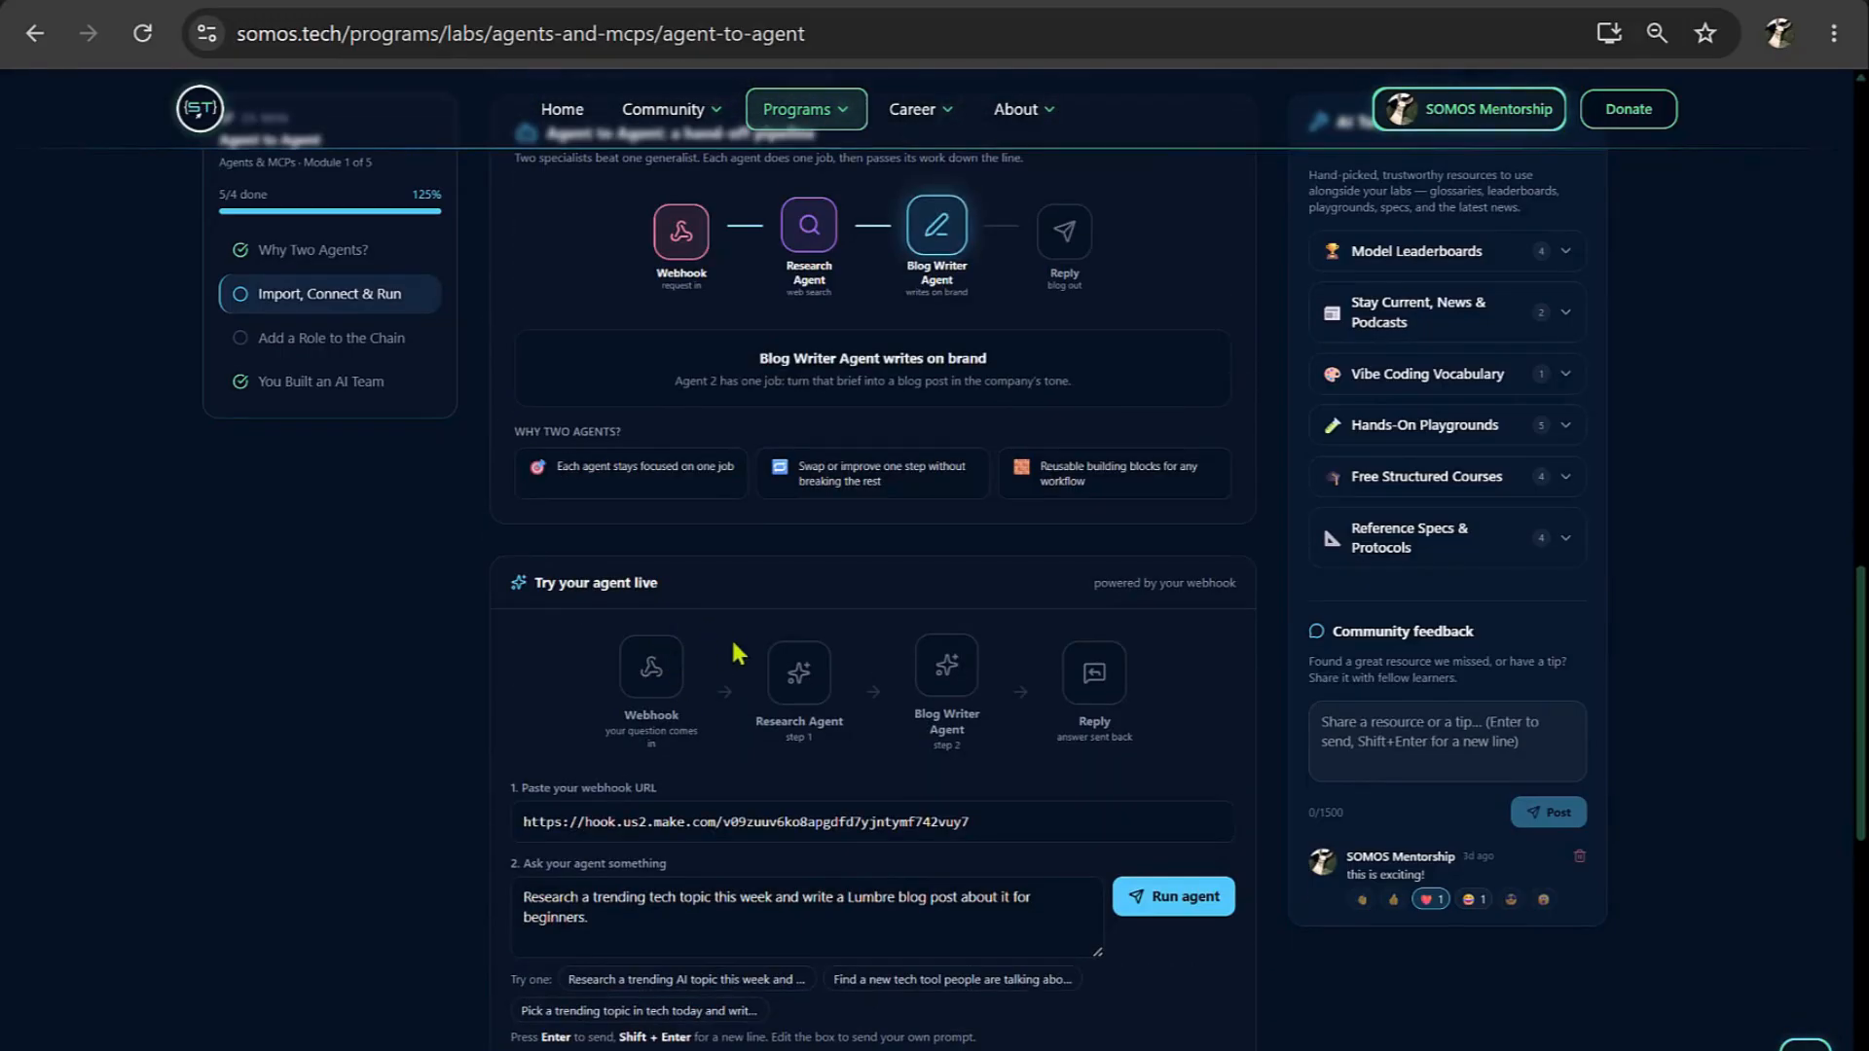
pyautogui.scroll(-3, 743, 659)
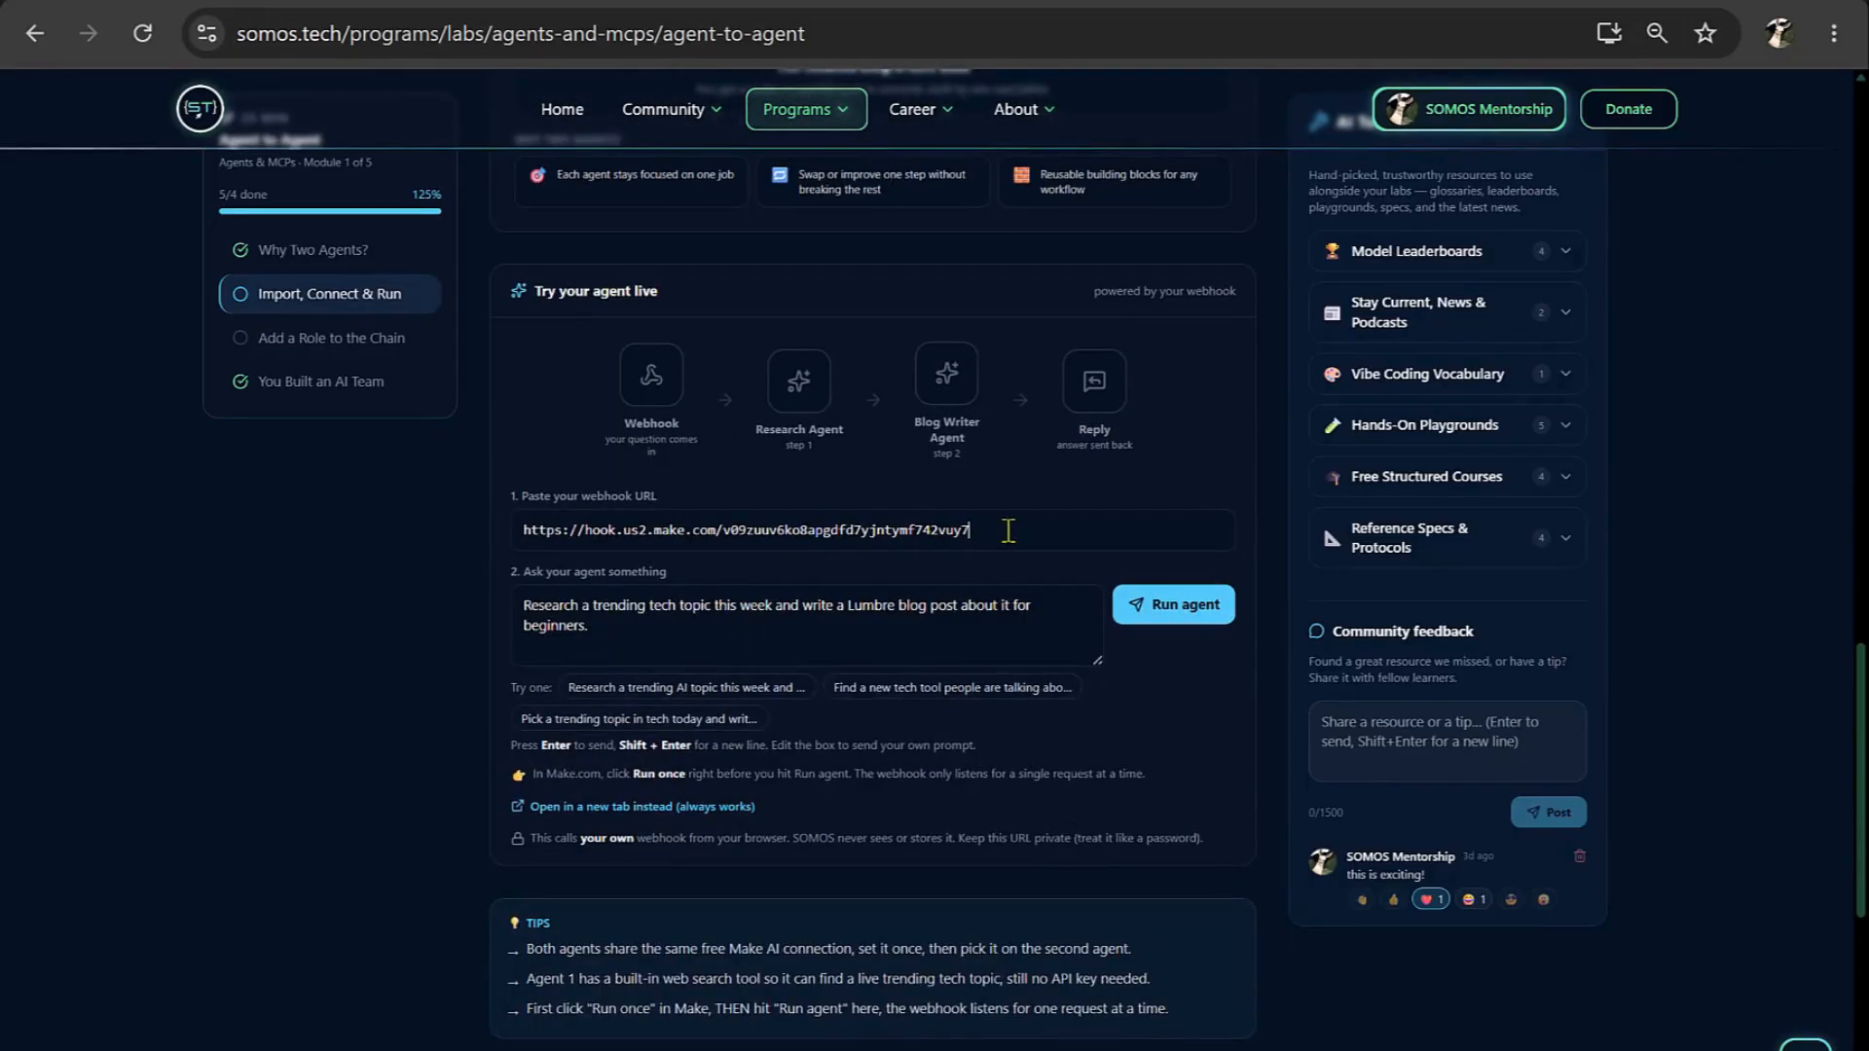
pyautogui.tripleClick(1005, 530)
pyautogui.hotkey('ctrl', 'v')
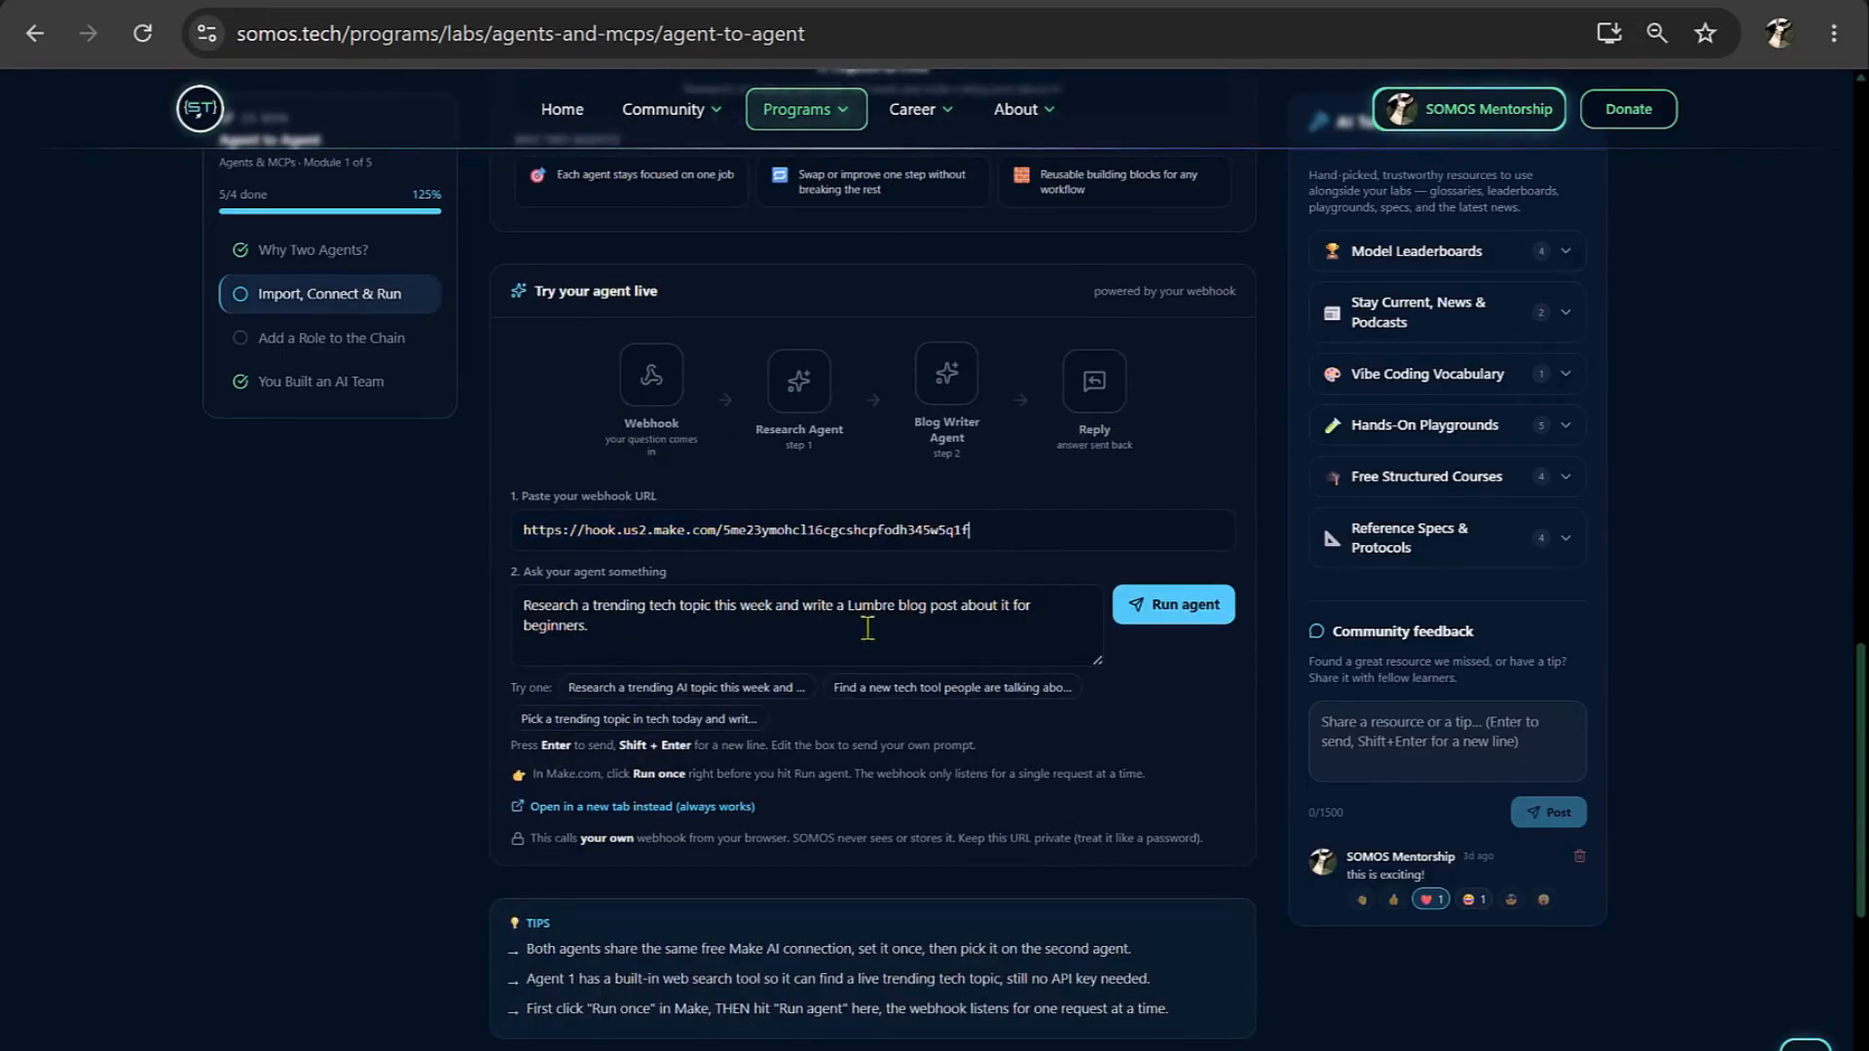
# - Run the agent from the lab page with the prefilled trending tech topic request, and save the webhook settings in the Make scenario
pyautogui.click(864, 631)
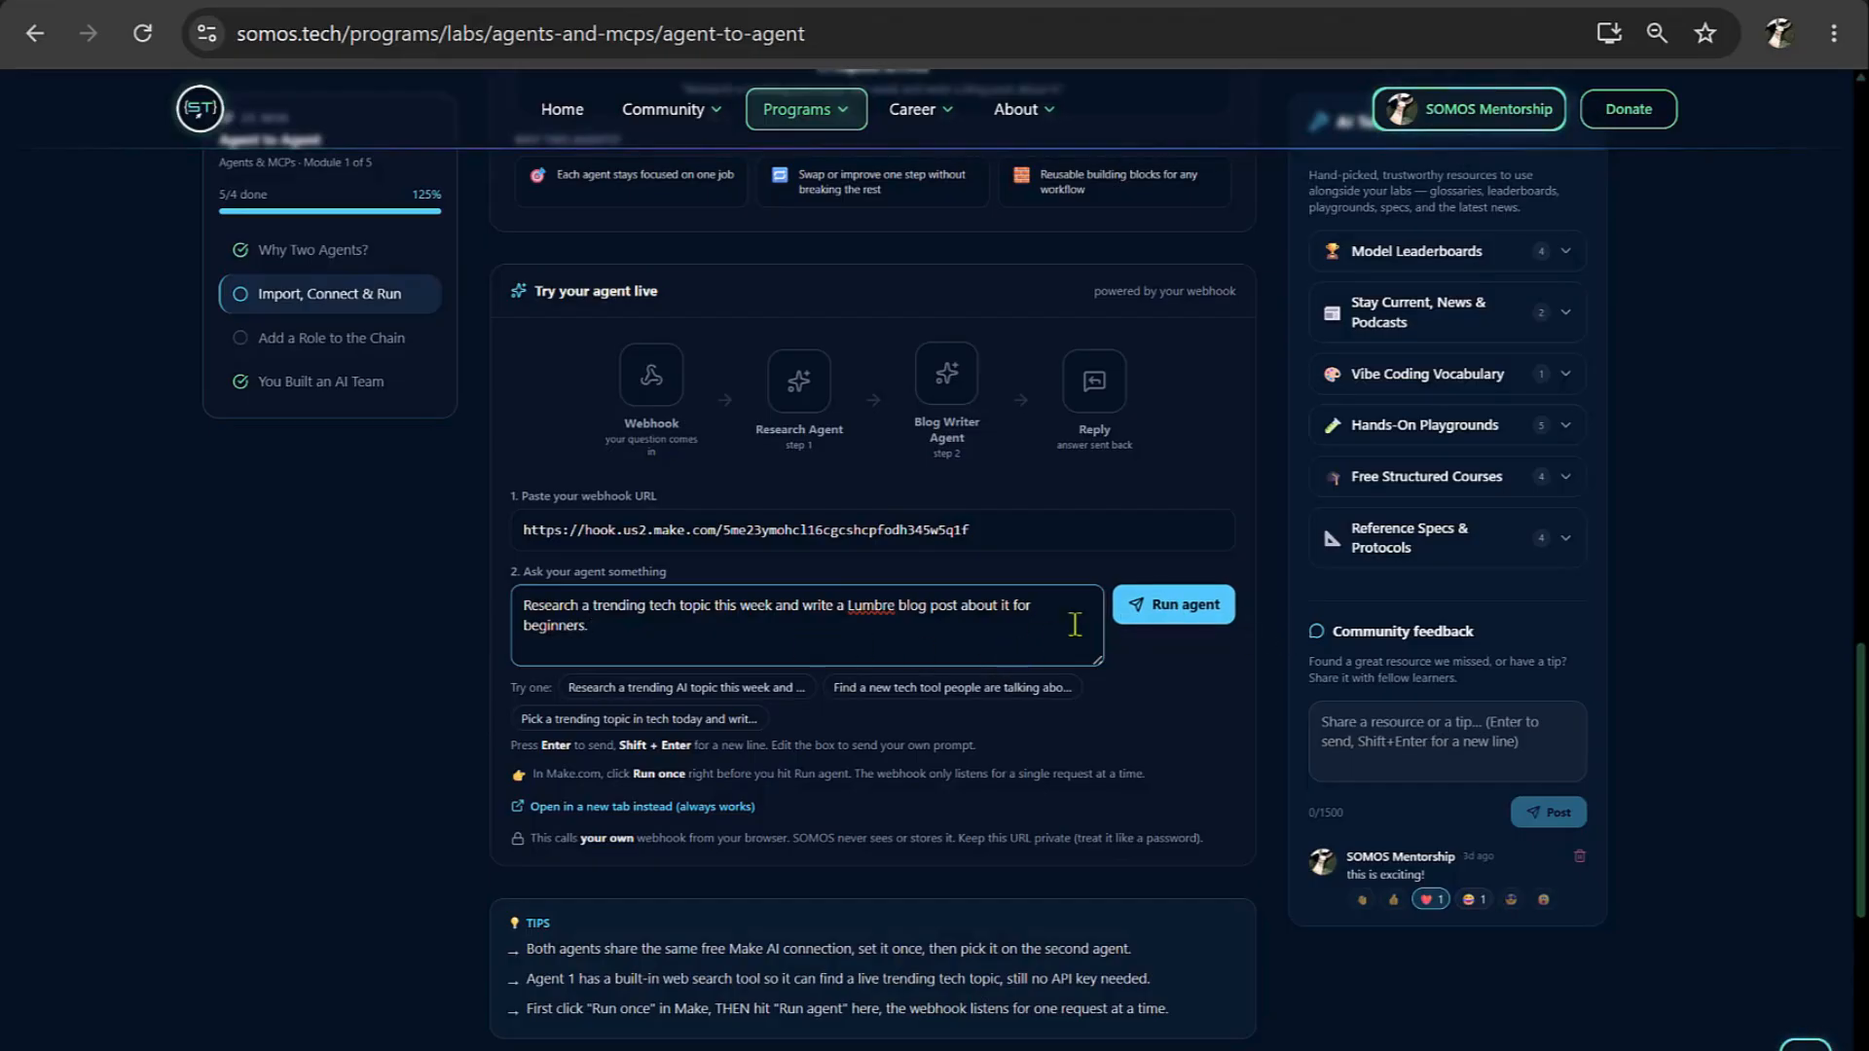
pyautogui.click(1162, 624)
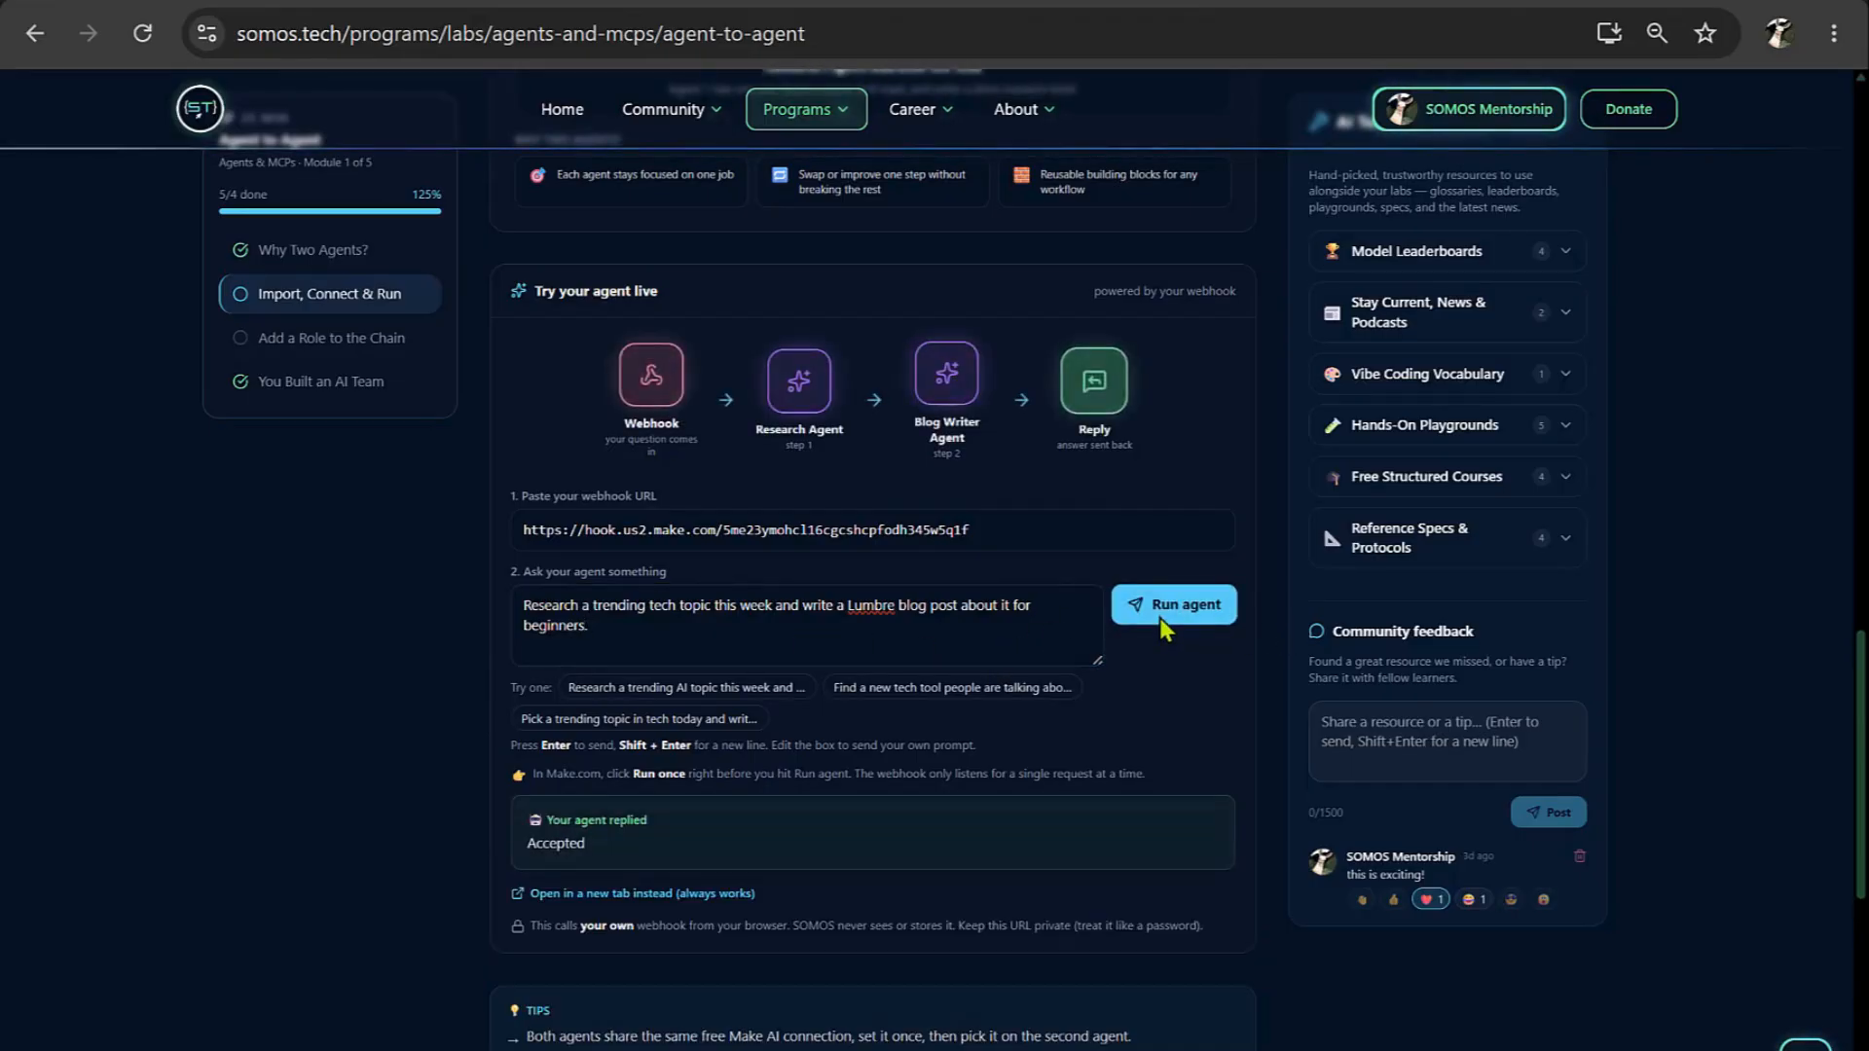
pyautogui.moveTo(527, 843); pyautogui.dragTo(597, 863)
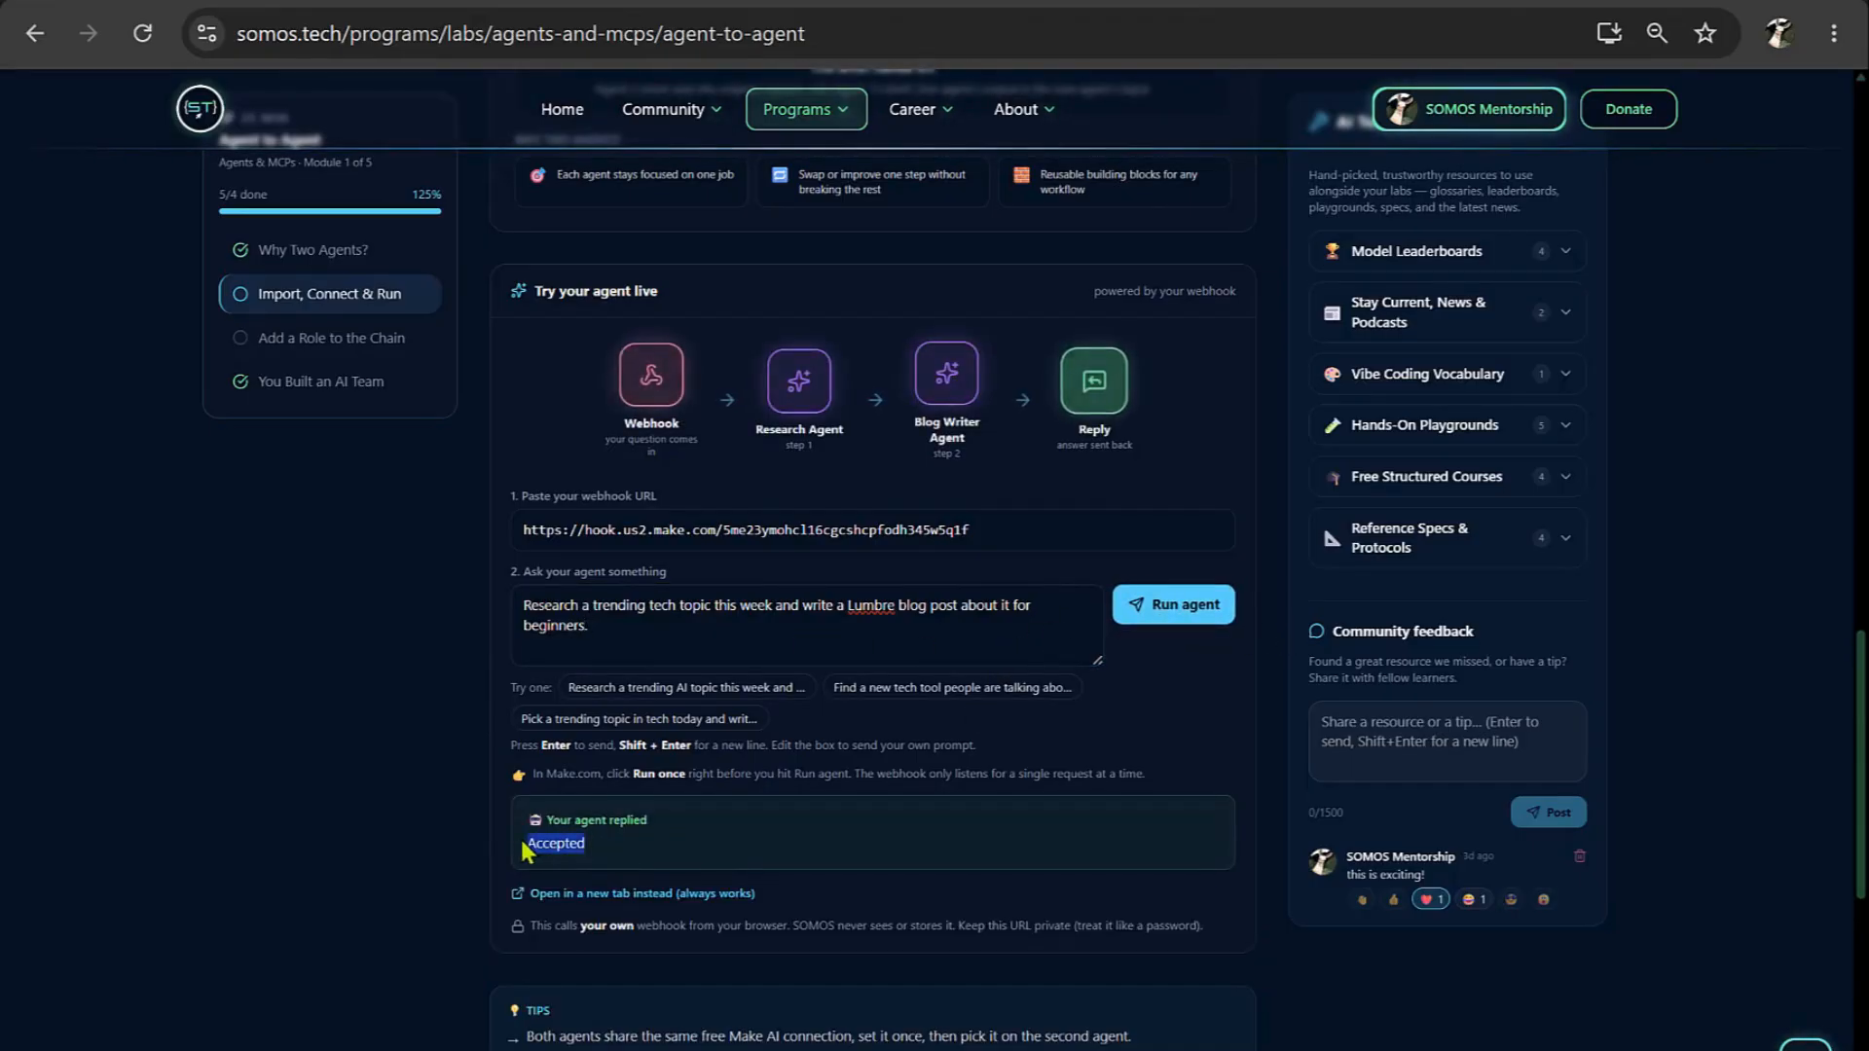
pyautogui.click(601, 2)
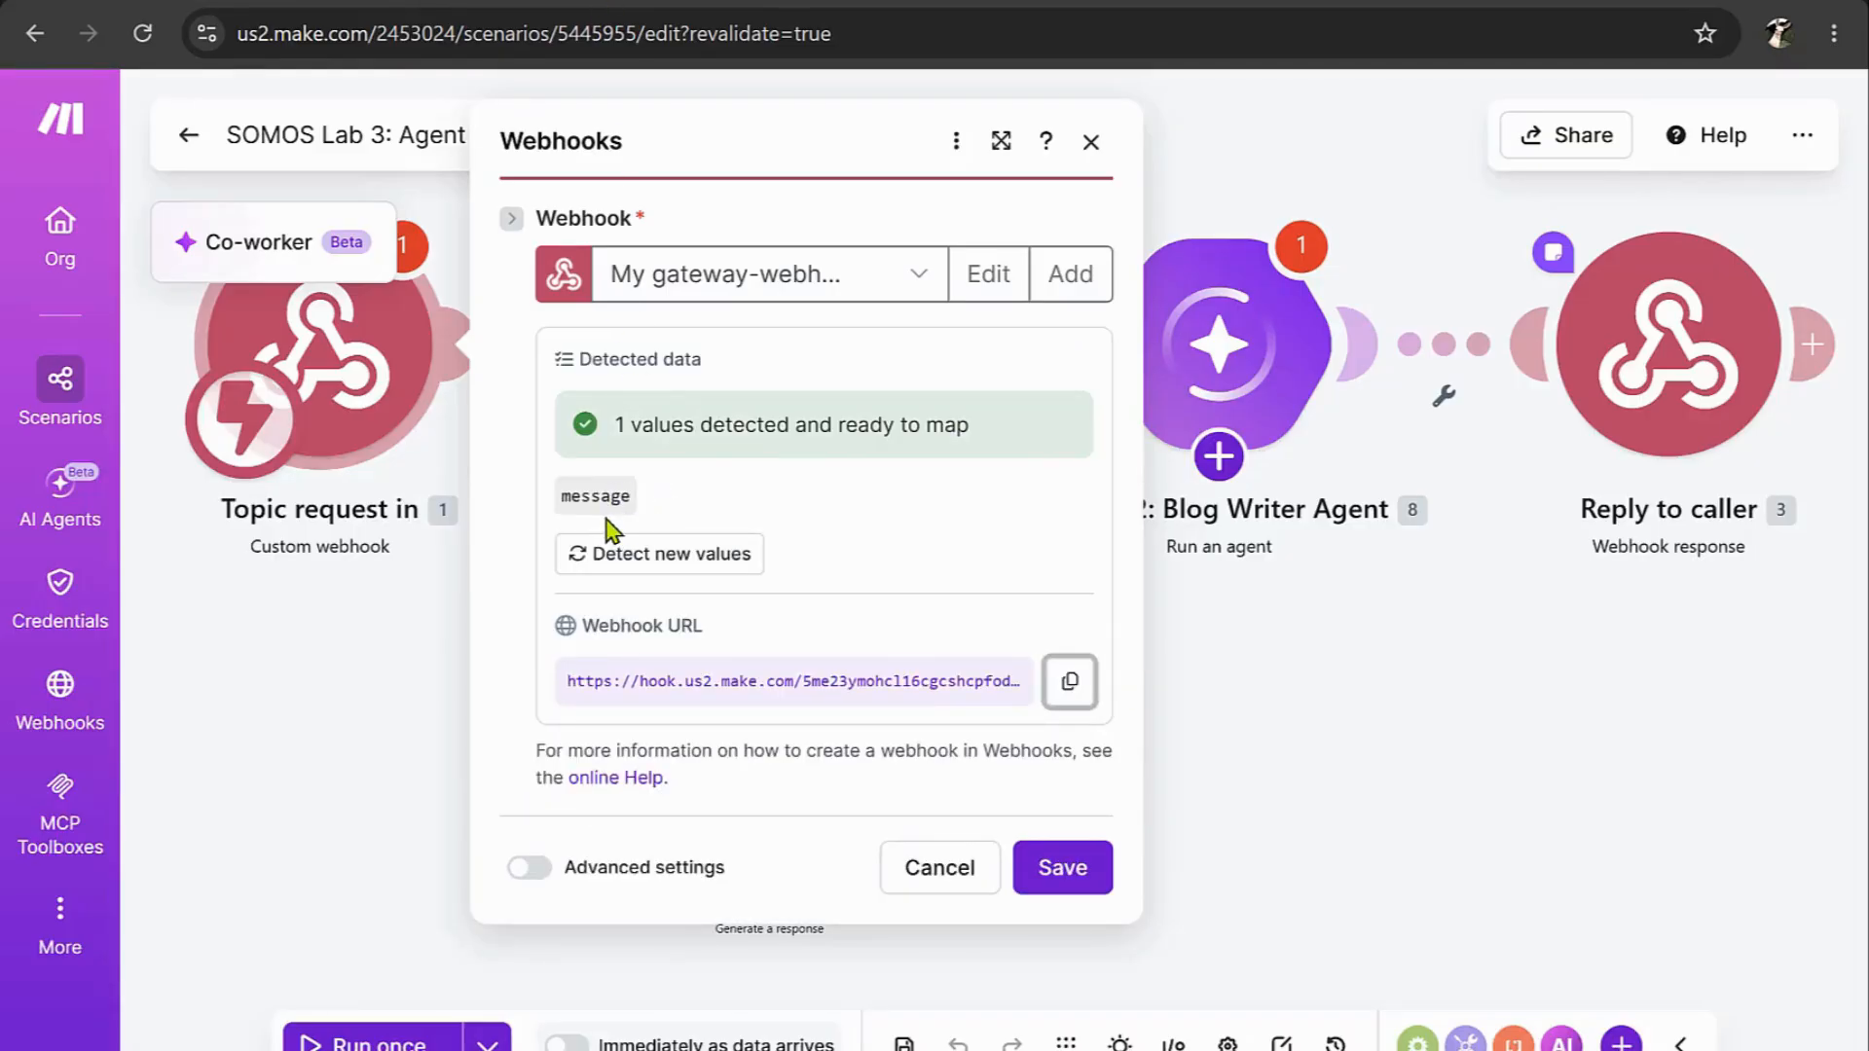
pyautogui.click(1053, 874)
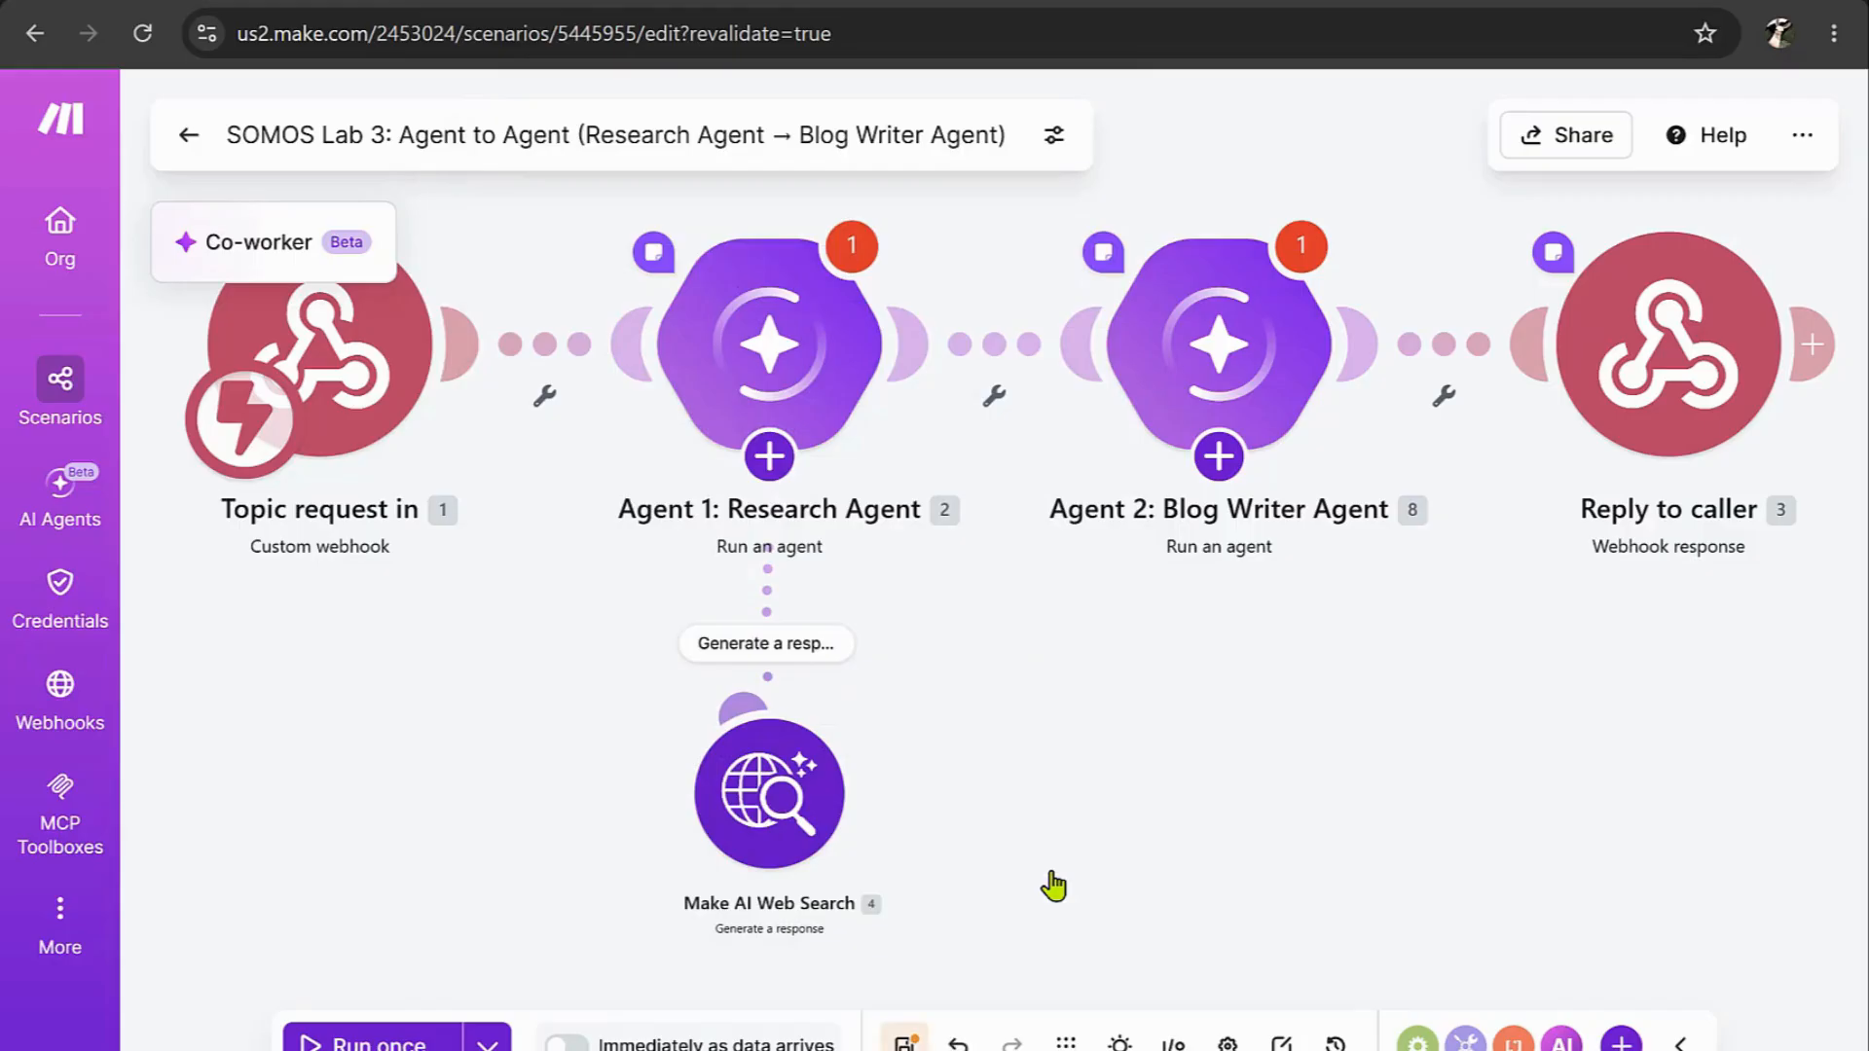
# - Set the connection of Agent 1: Research Agent to "My Make's AI Provider connection" without creating another connection
pyautogui.moveTo(781, 376)
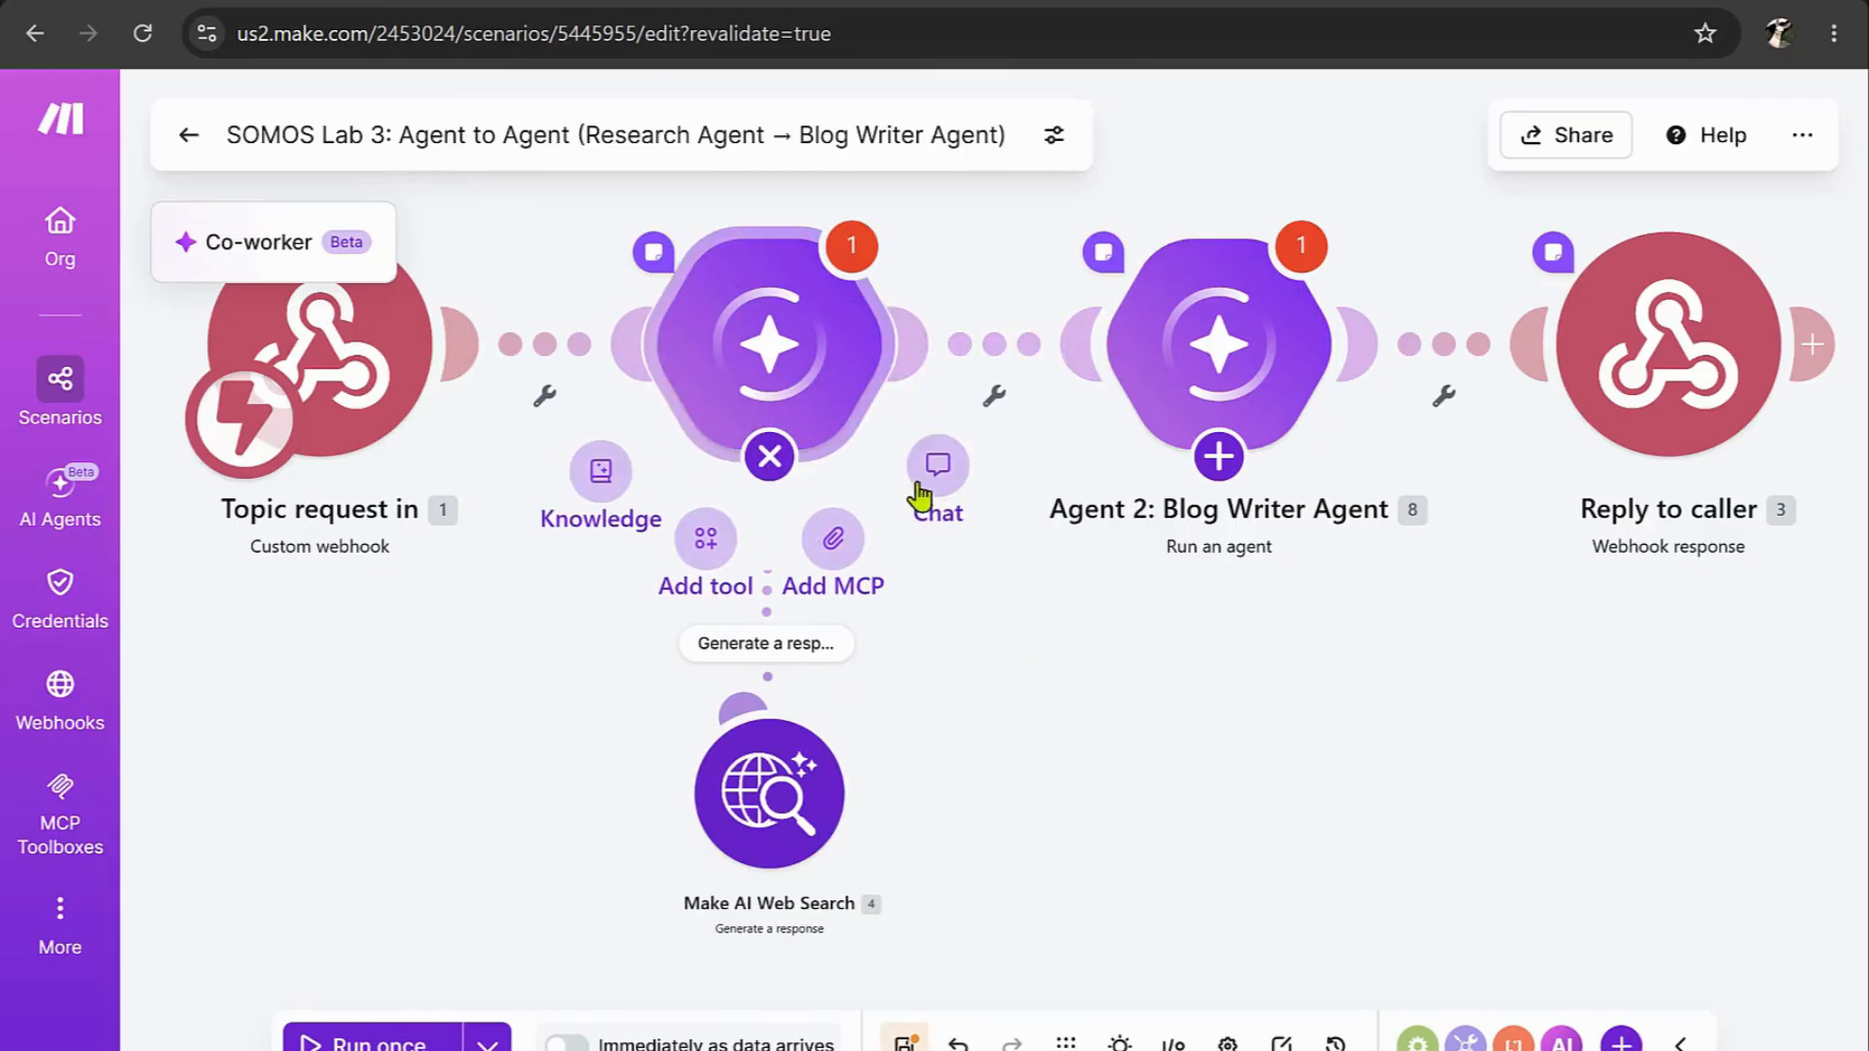
pyautogui.click(797, 336)
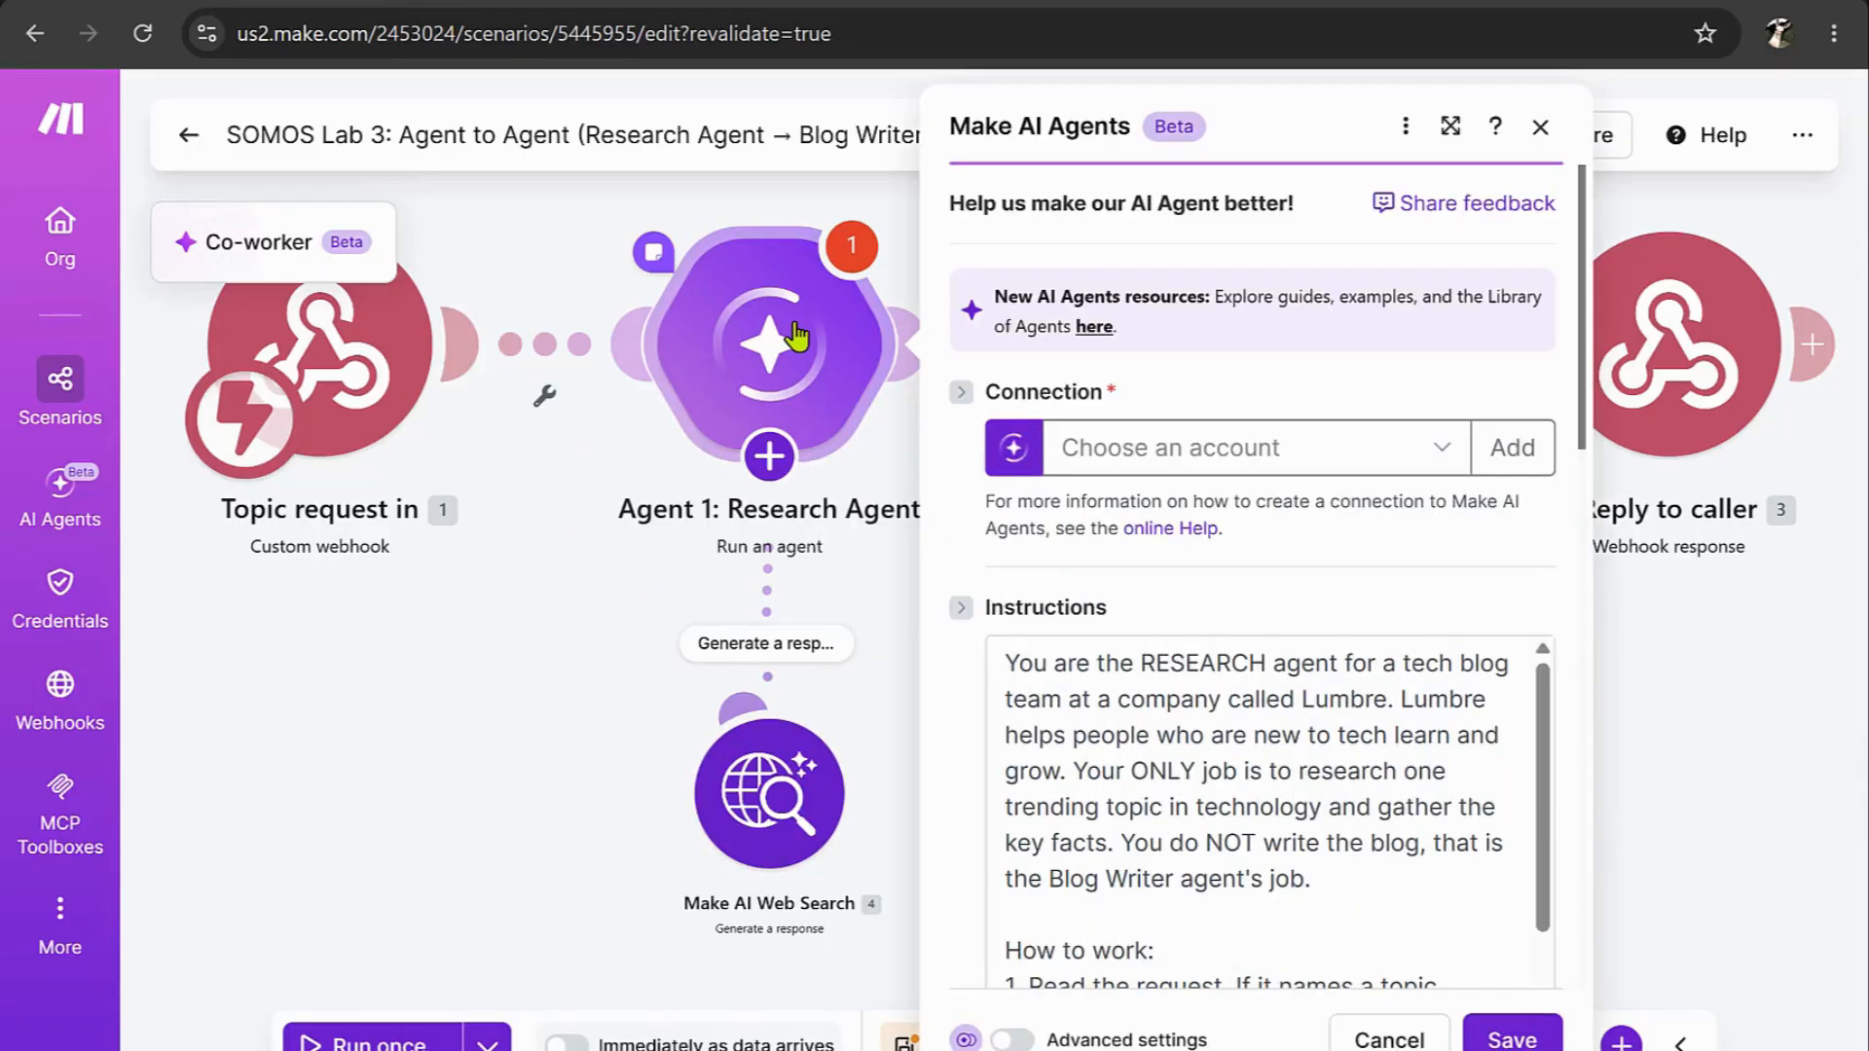
pyautogui.click(1236, 469)
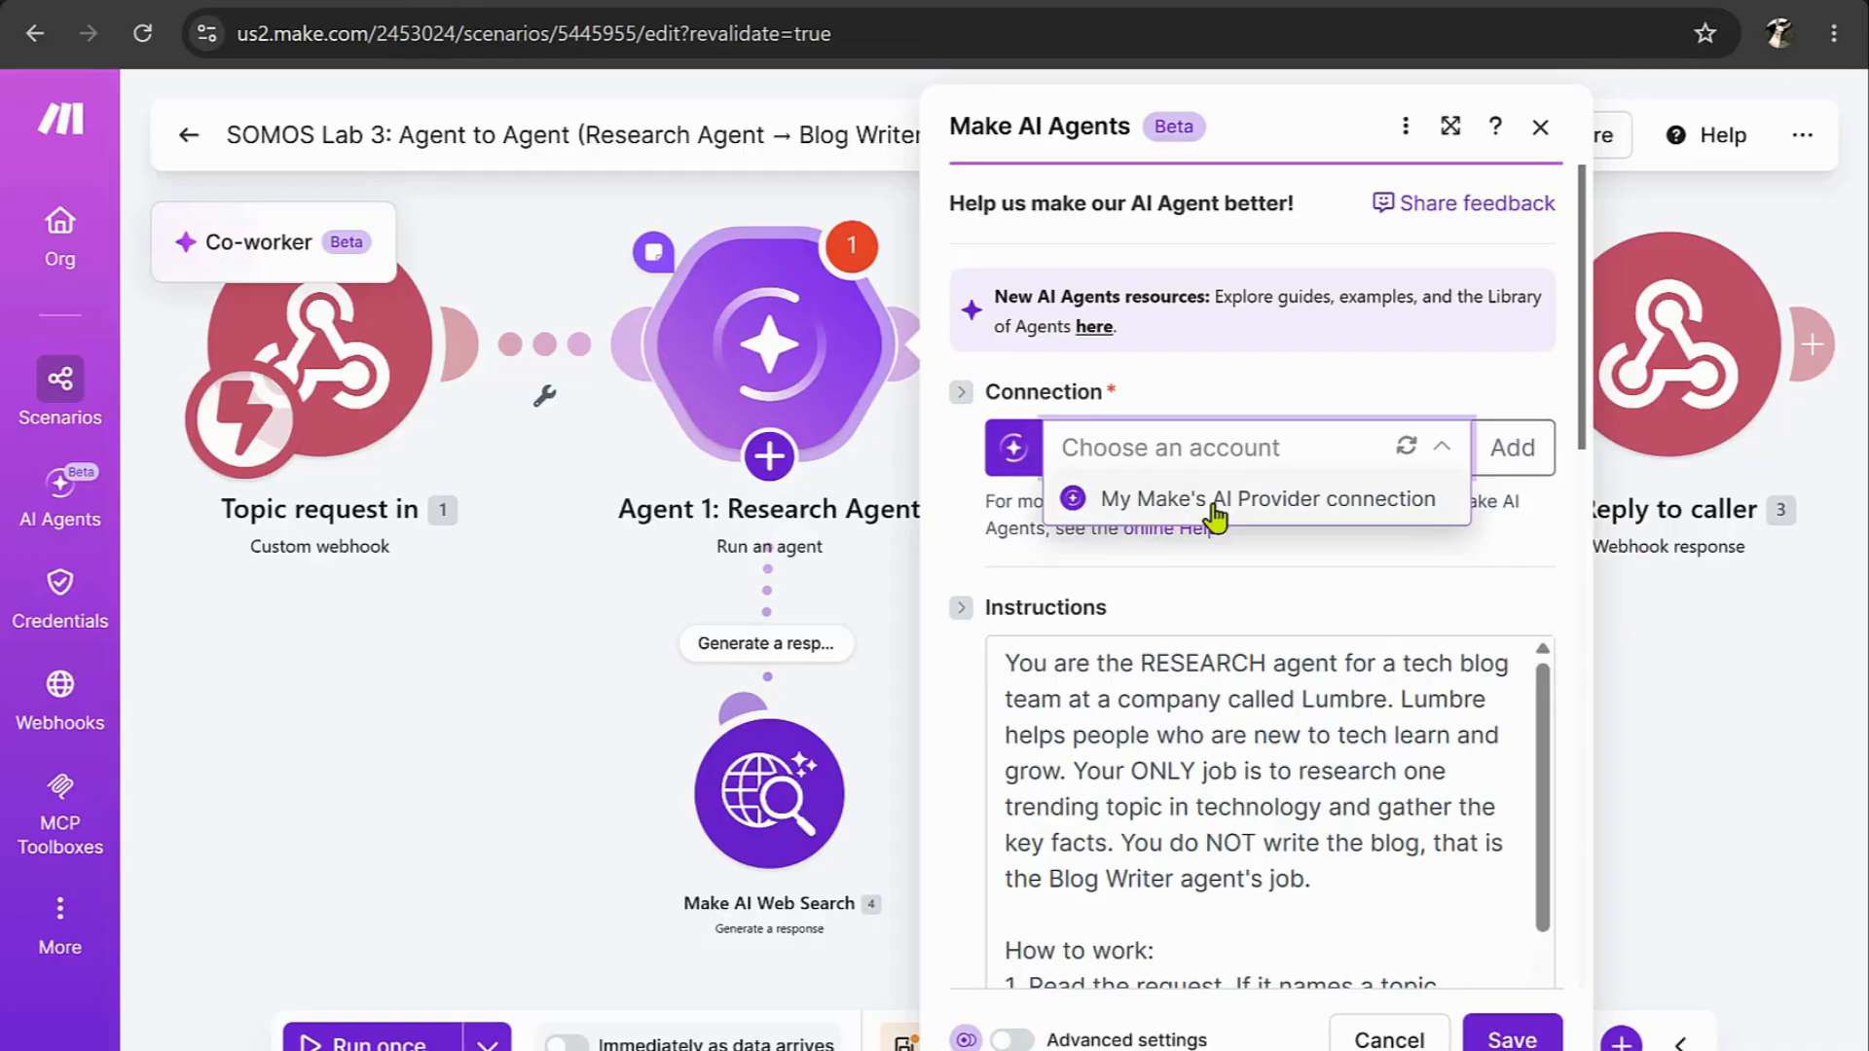
pyautogui.click(1212, 500)
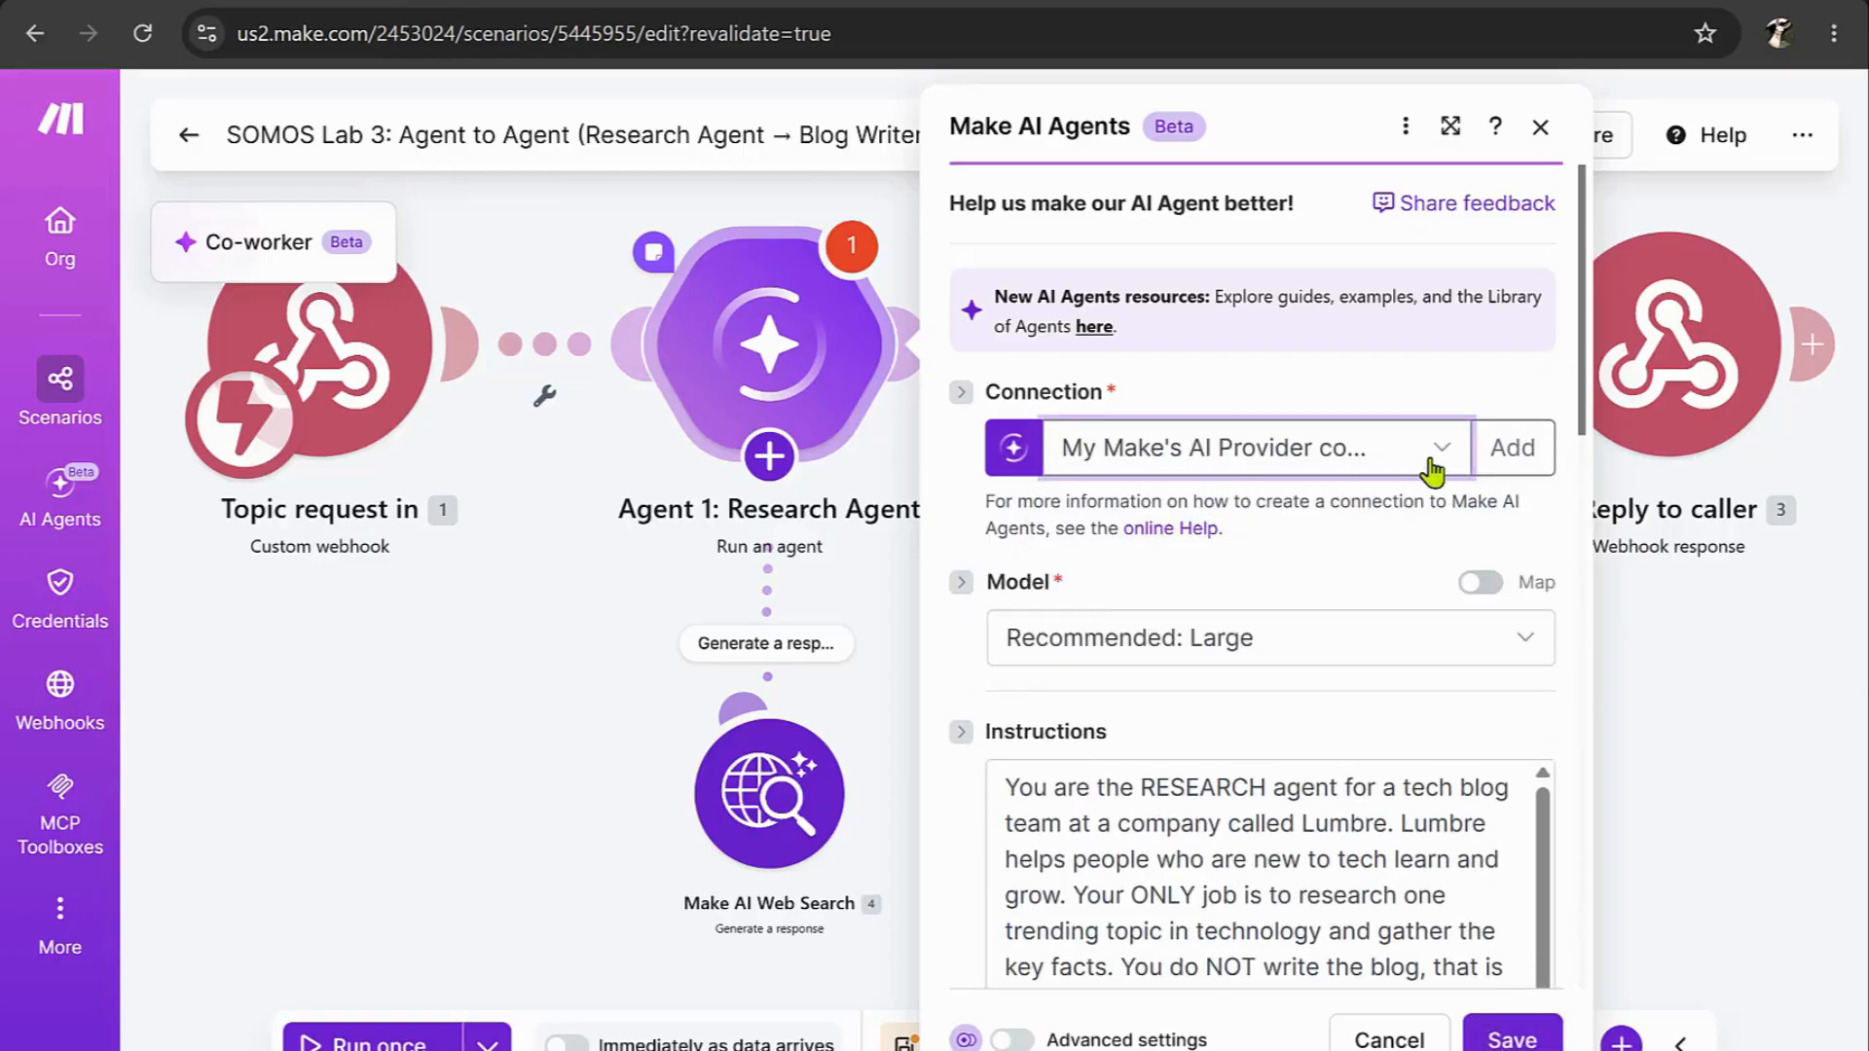
pyautogui.click(1508, 457)
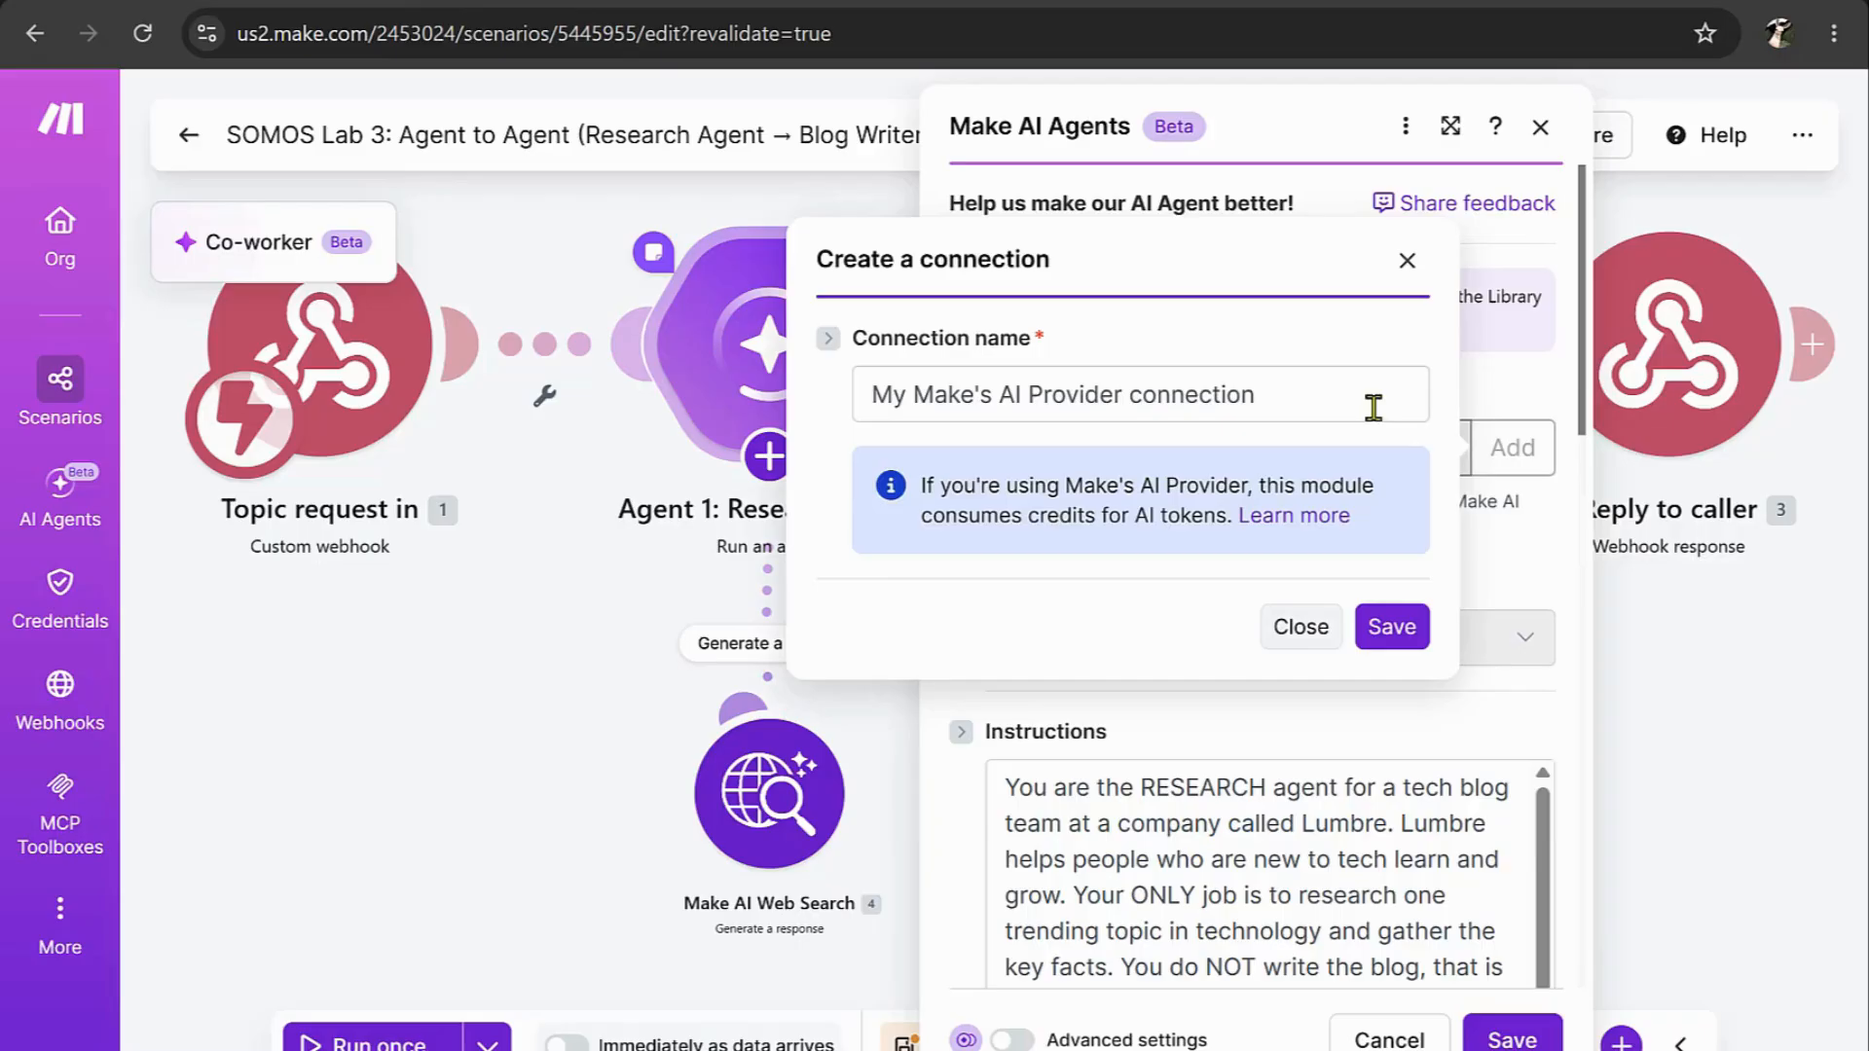
pyautogui.click(1287, 628)
# - Review the available models for the Research Agent and select the recommended Large model
pyautogui.scroll(-3, 1343, 480)
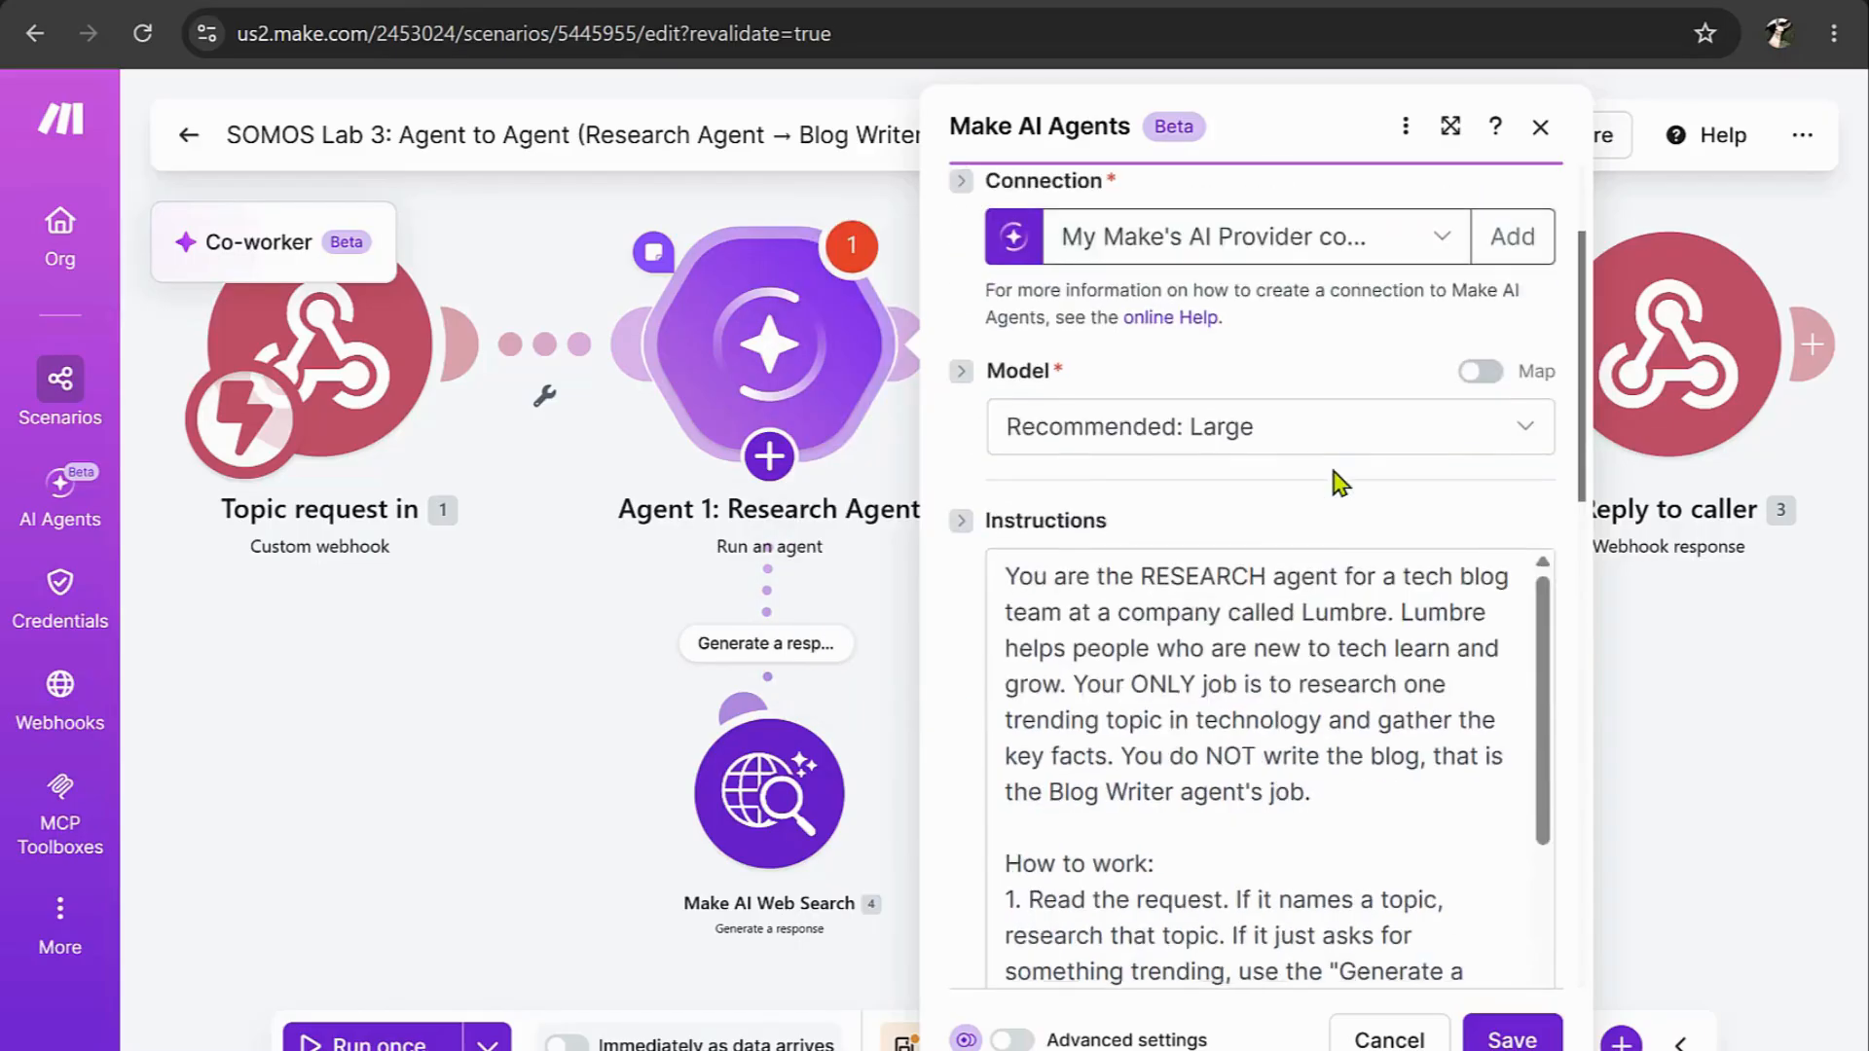
pyautogui.scroll(-1, 1342, 480)
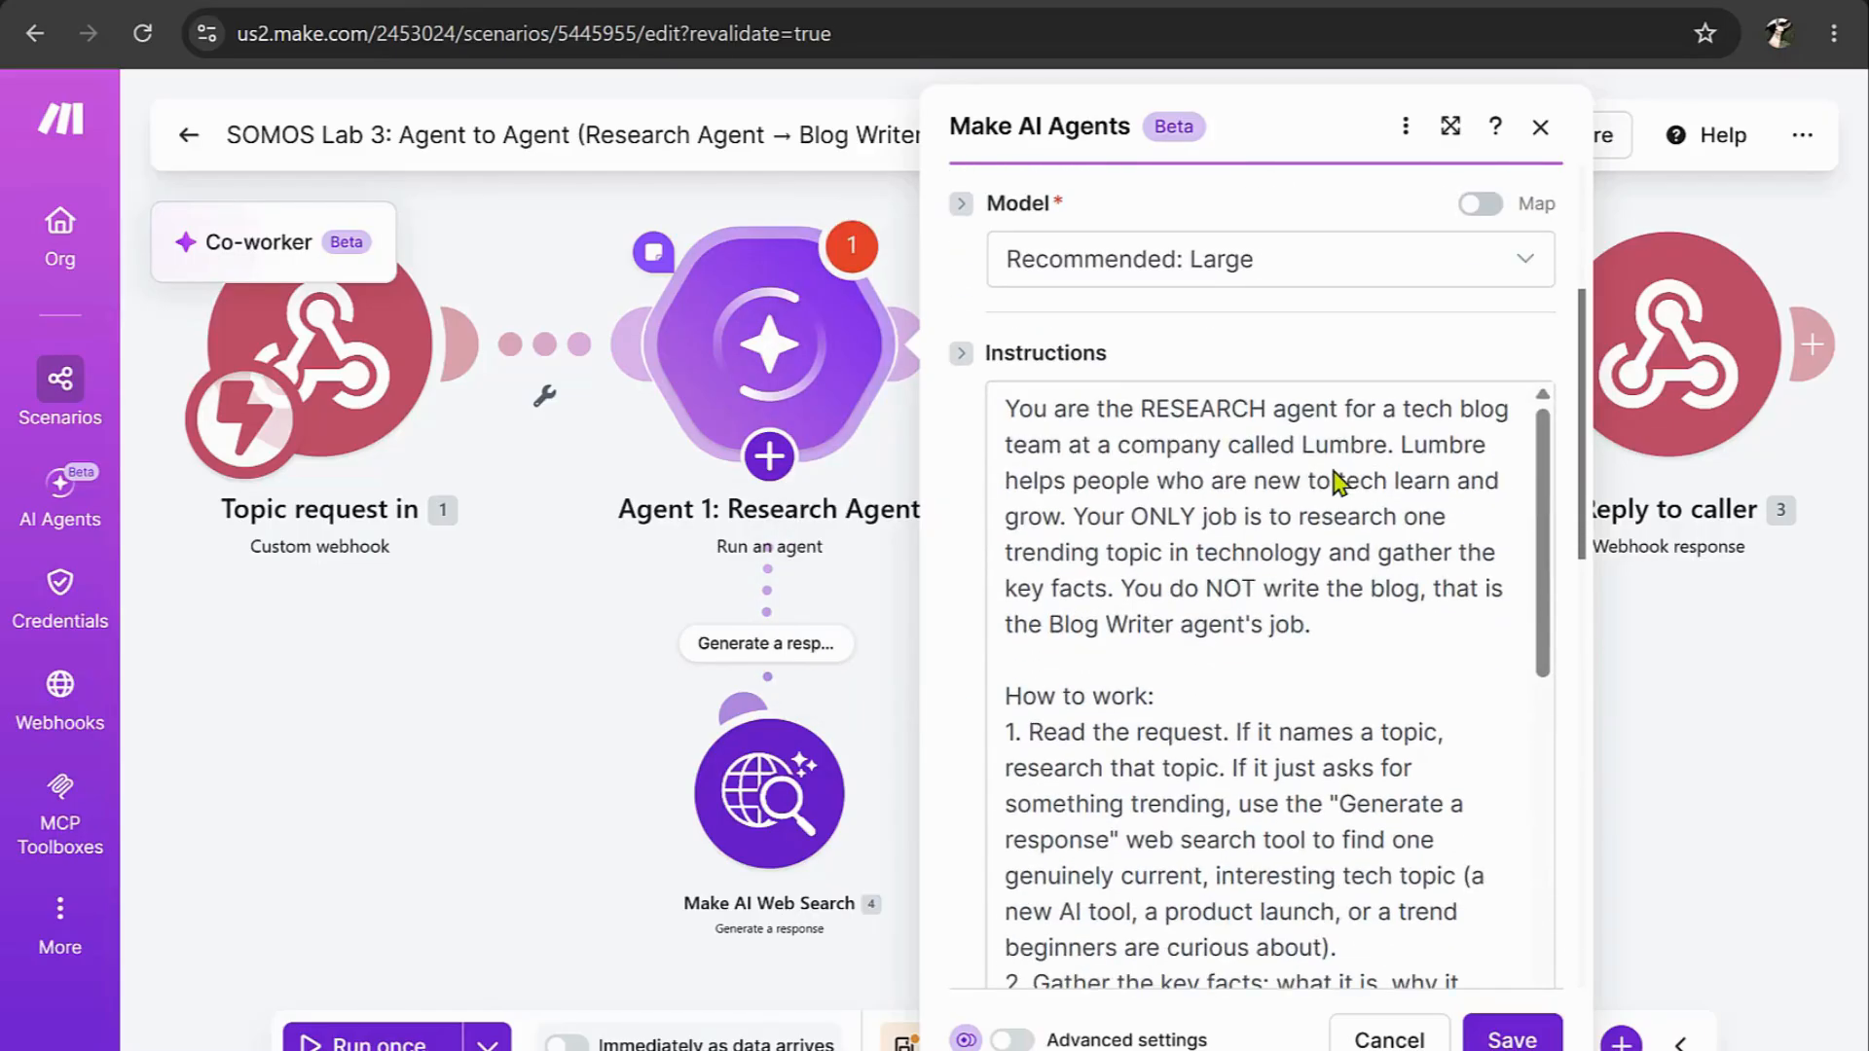
pyautogui.click(1051, 283)
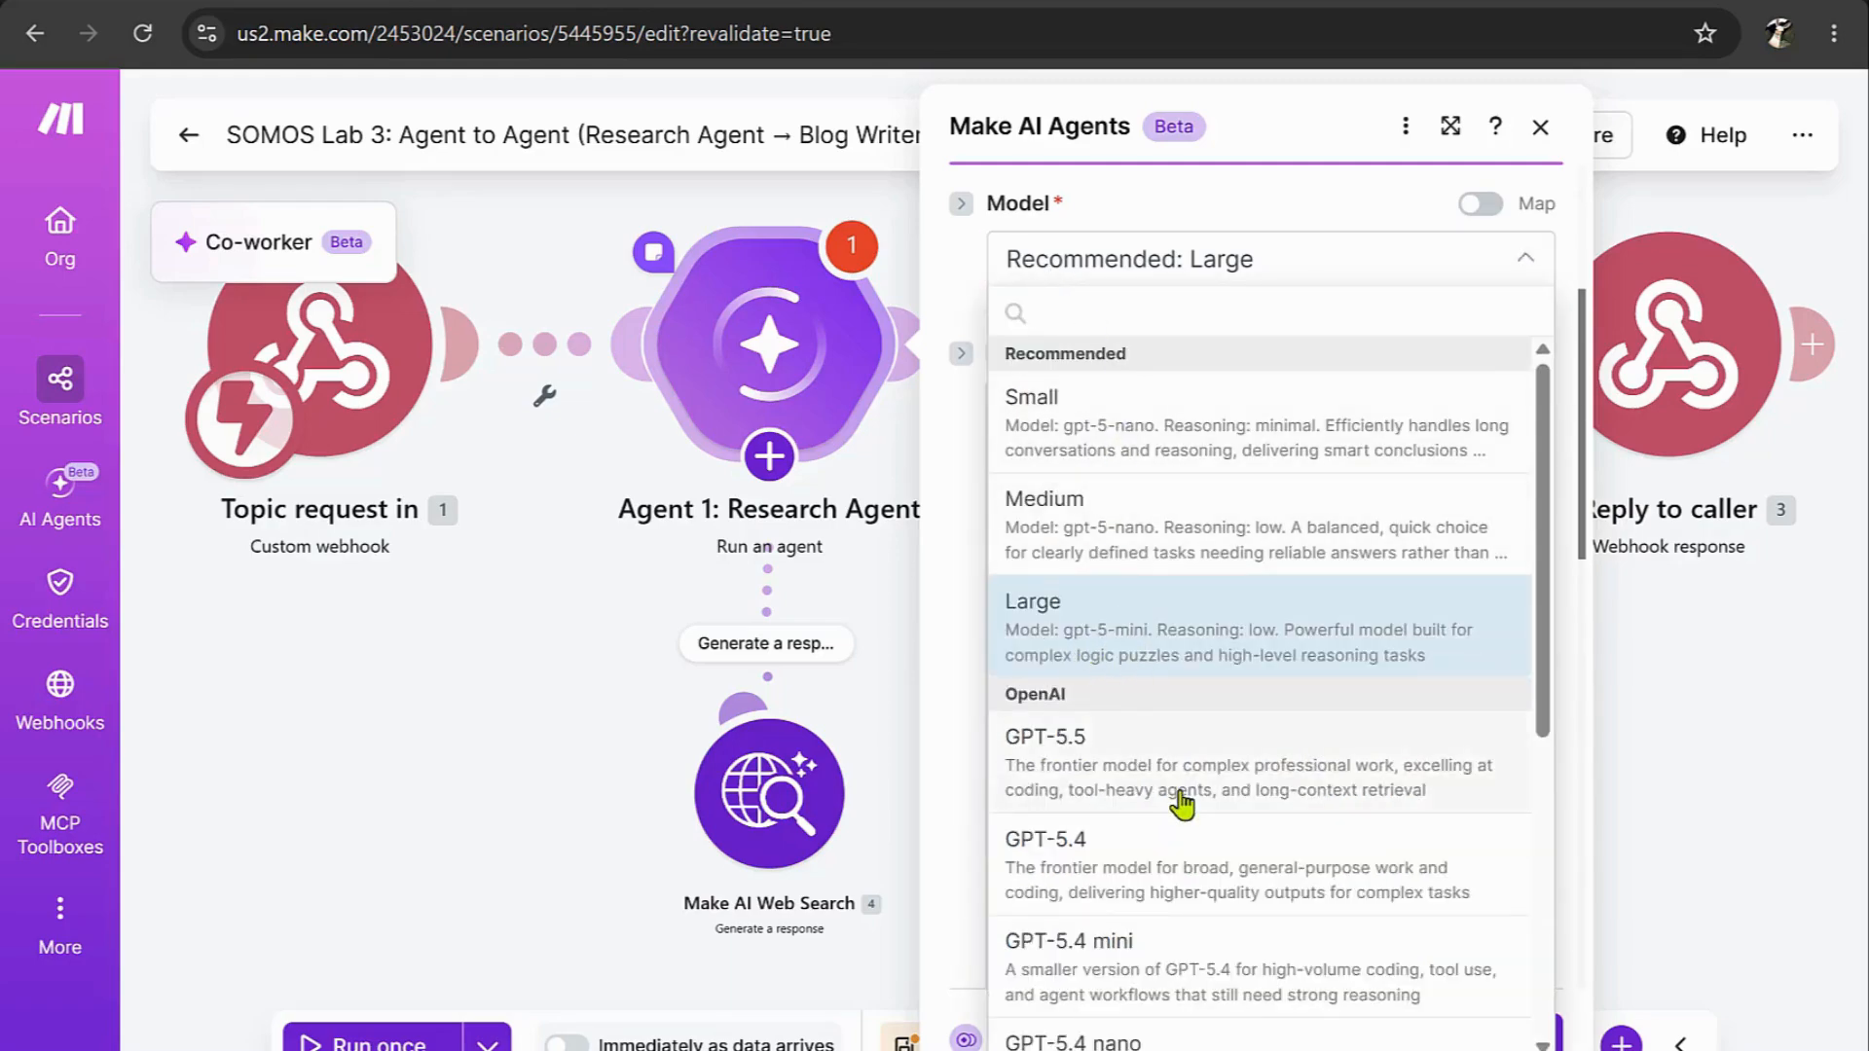
pyautogui.scroll(-4, 1182, 804)
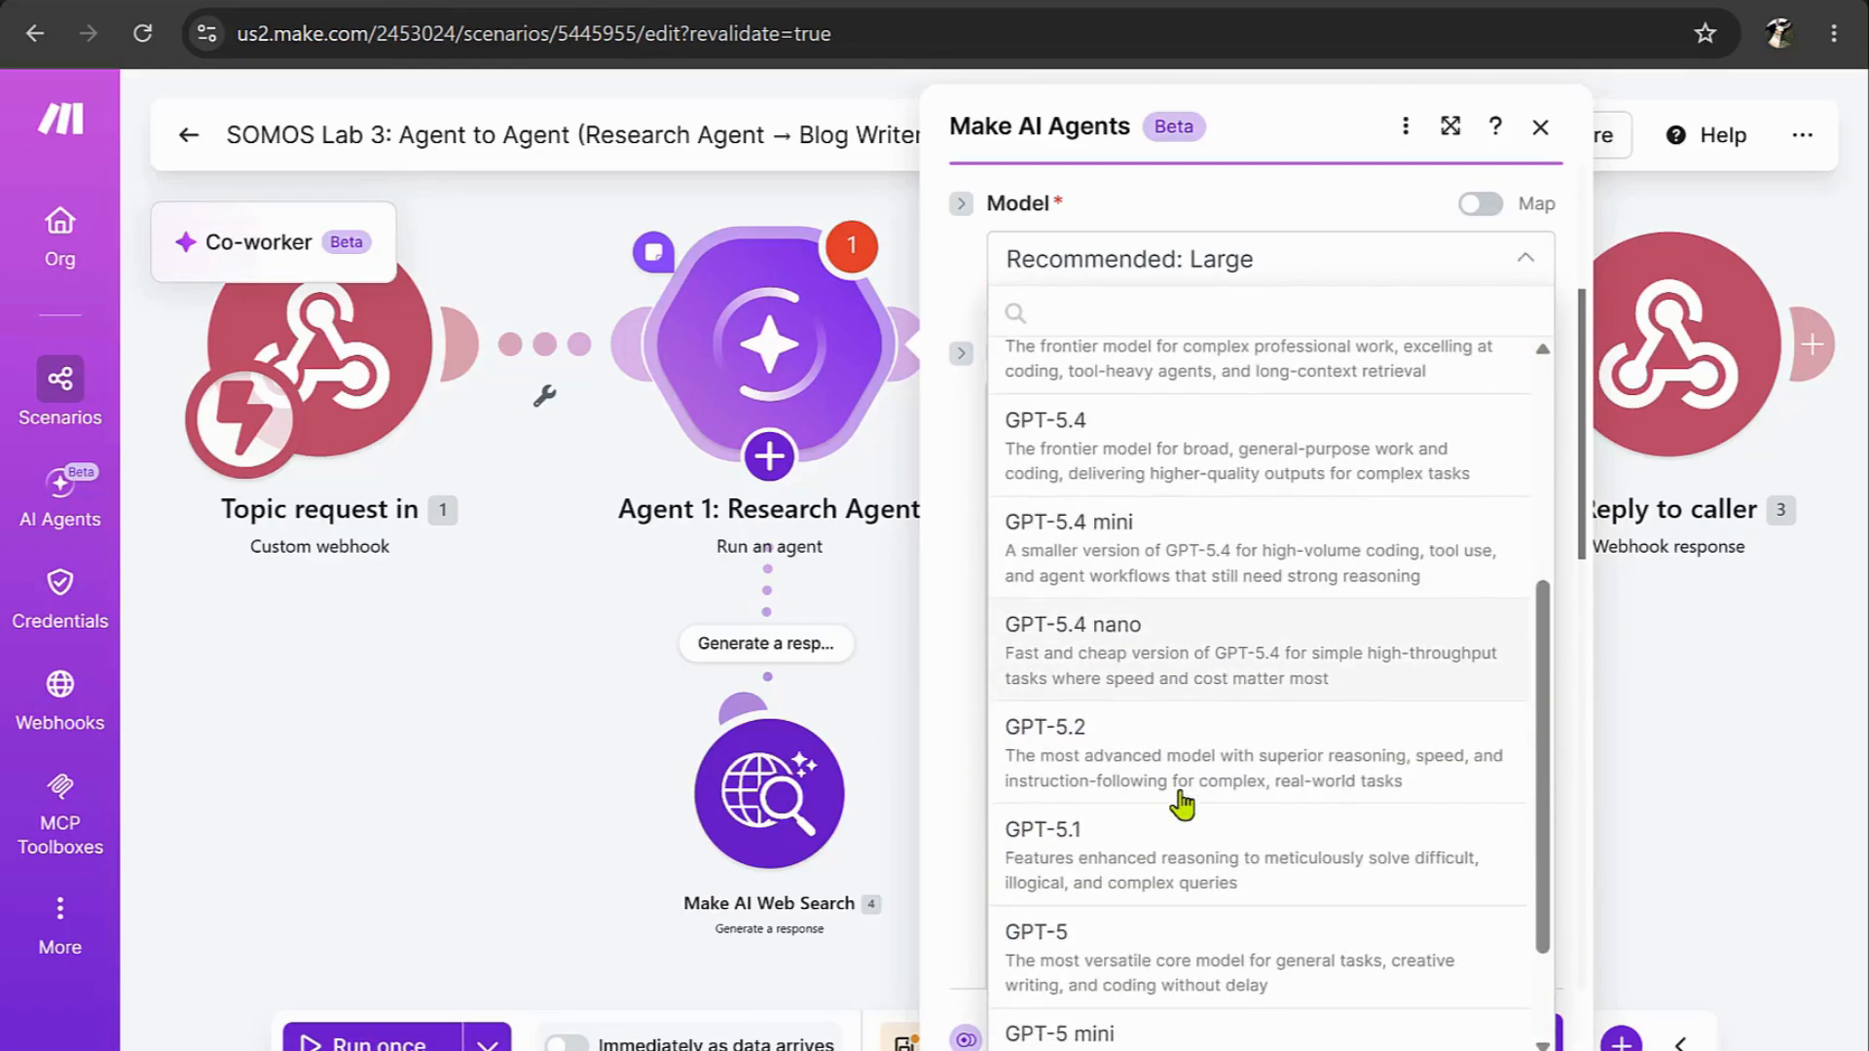
pyautogui.scroll(-2, 1182, 804)
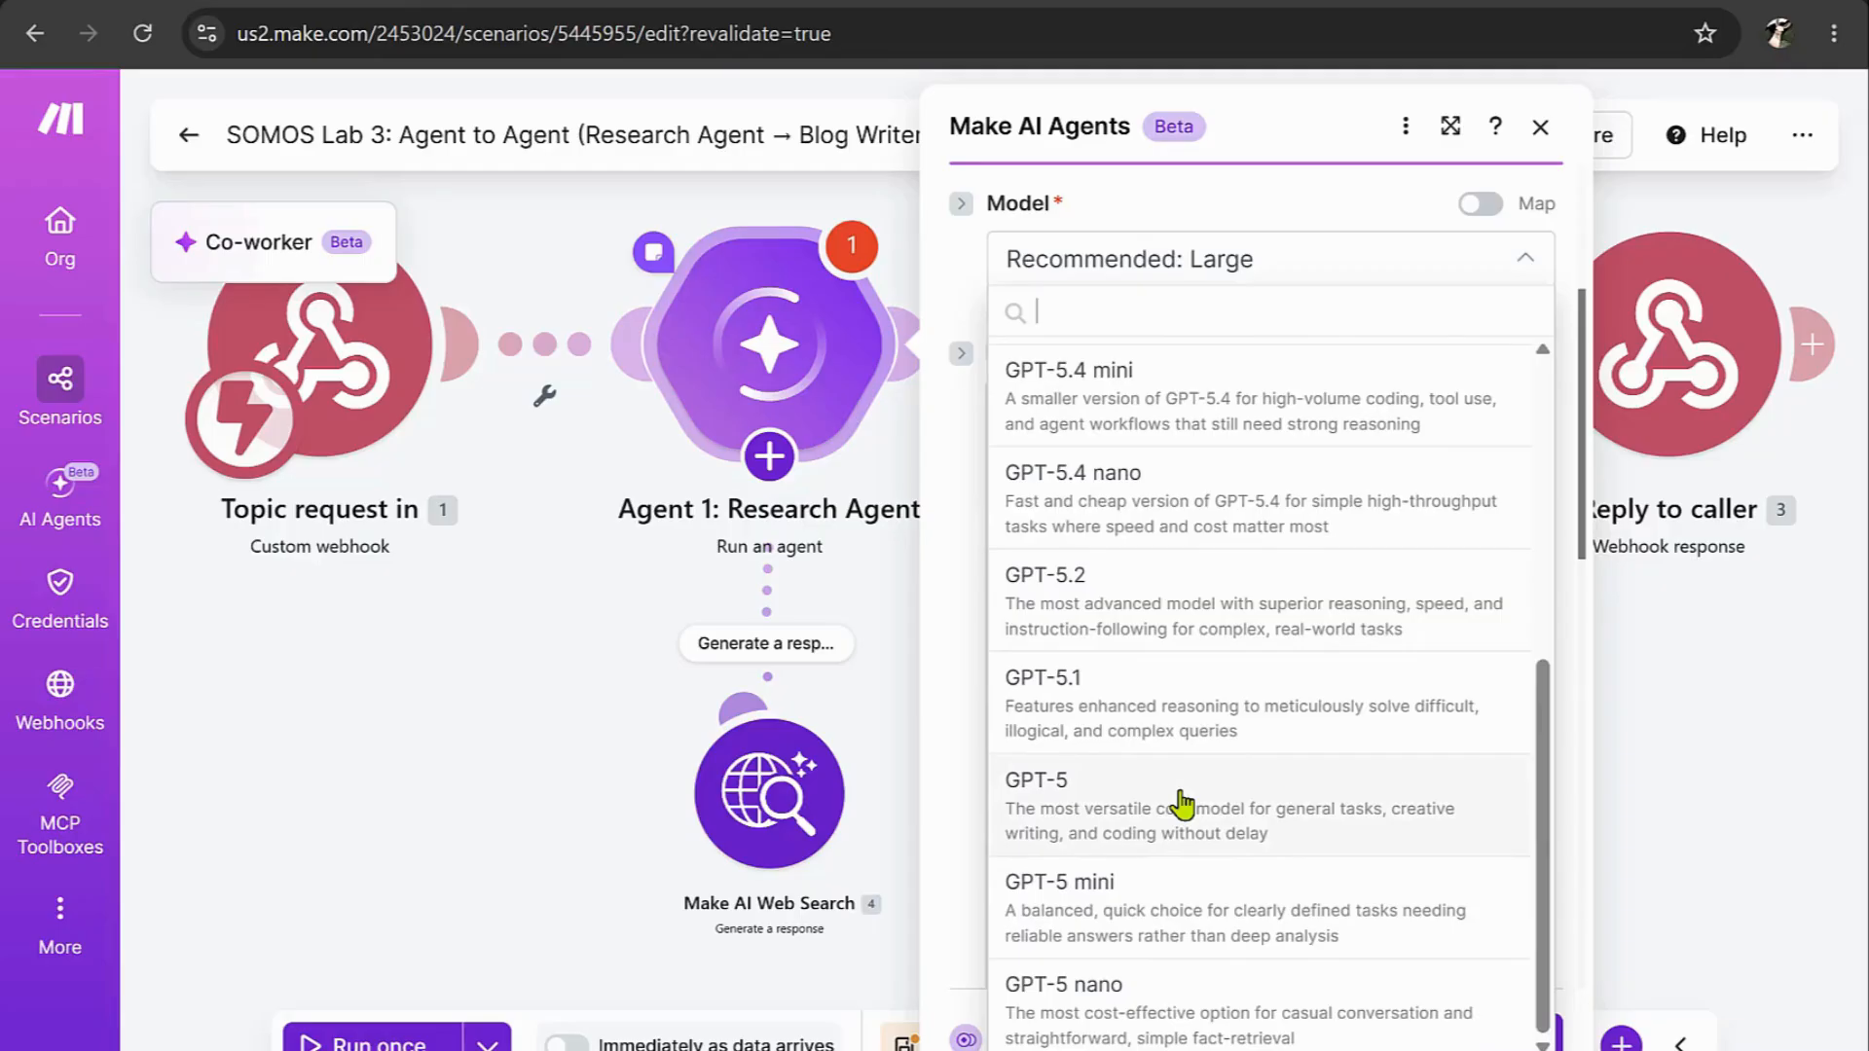
pyautogui.scroll(4, 1182, 803)
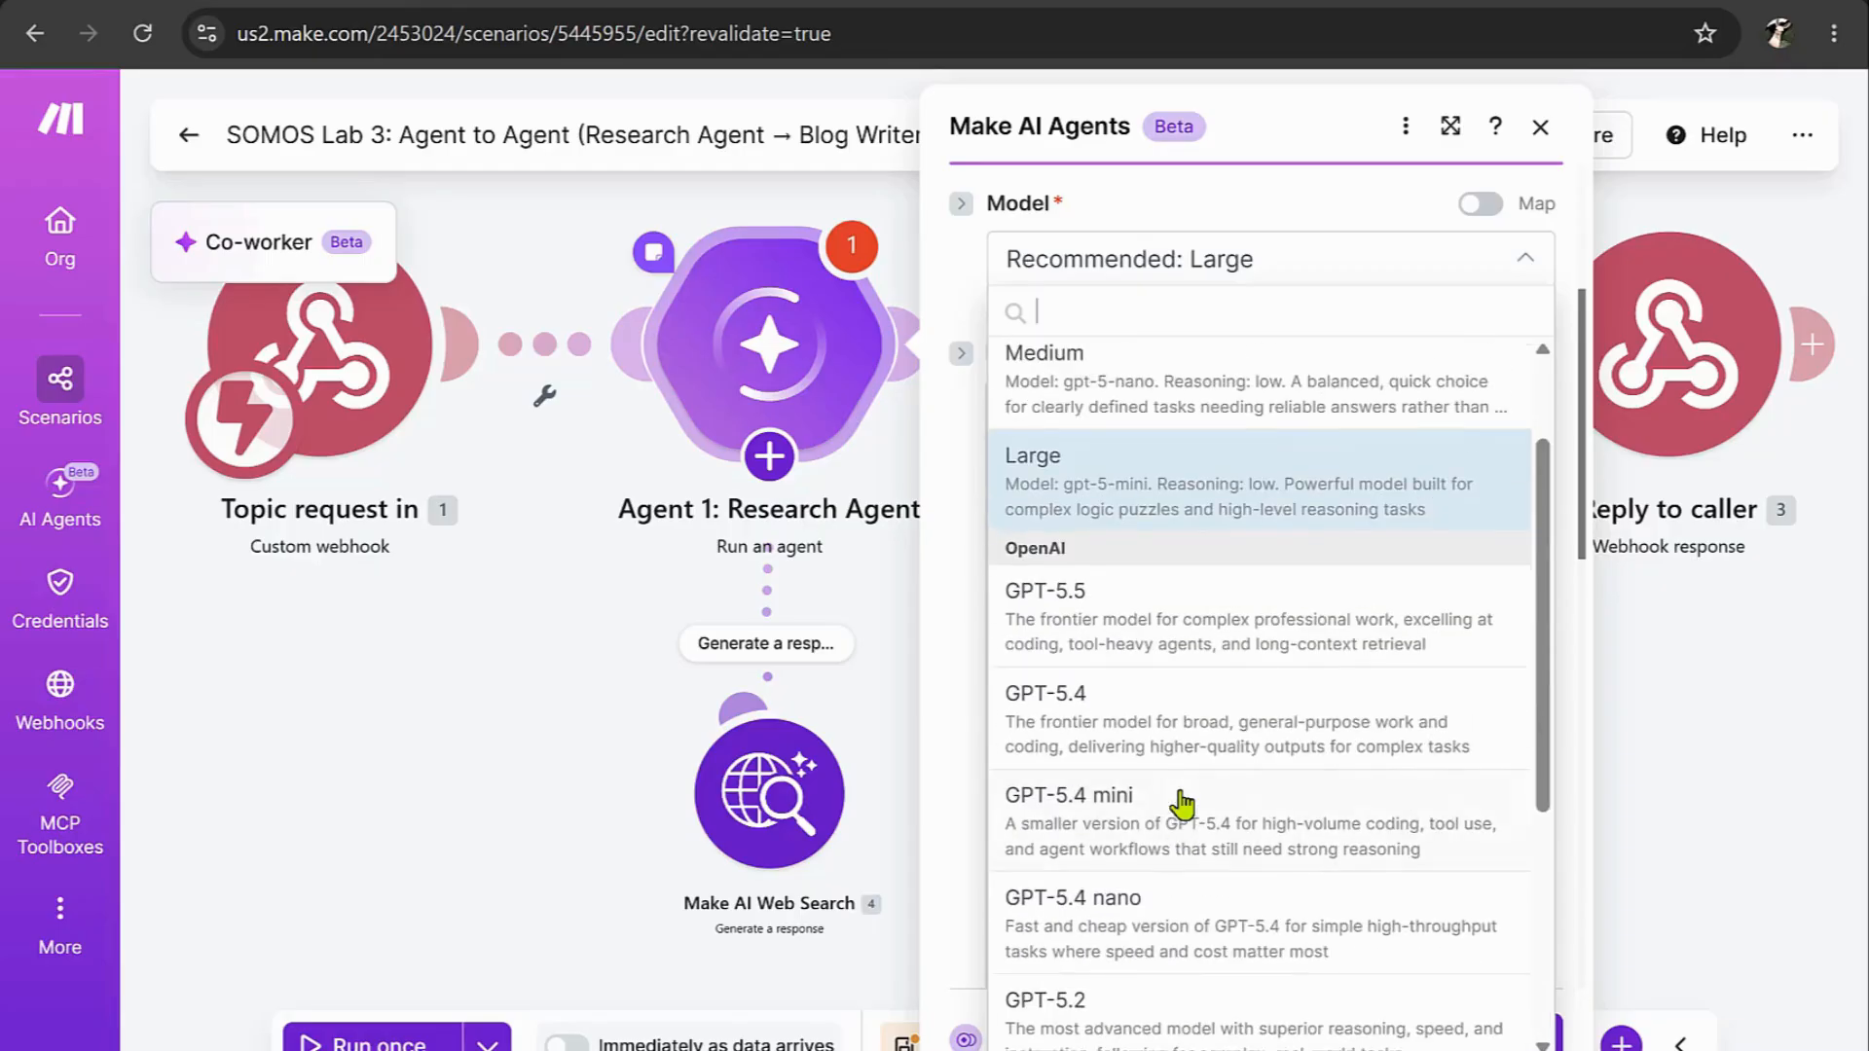
pyautogui.scroll(2, 1182, 804)
pyautogui.click(1209, 651)
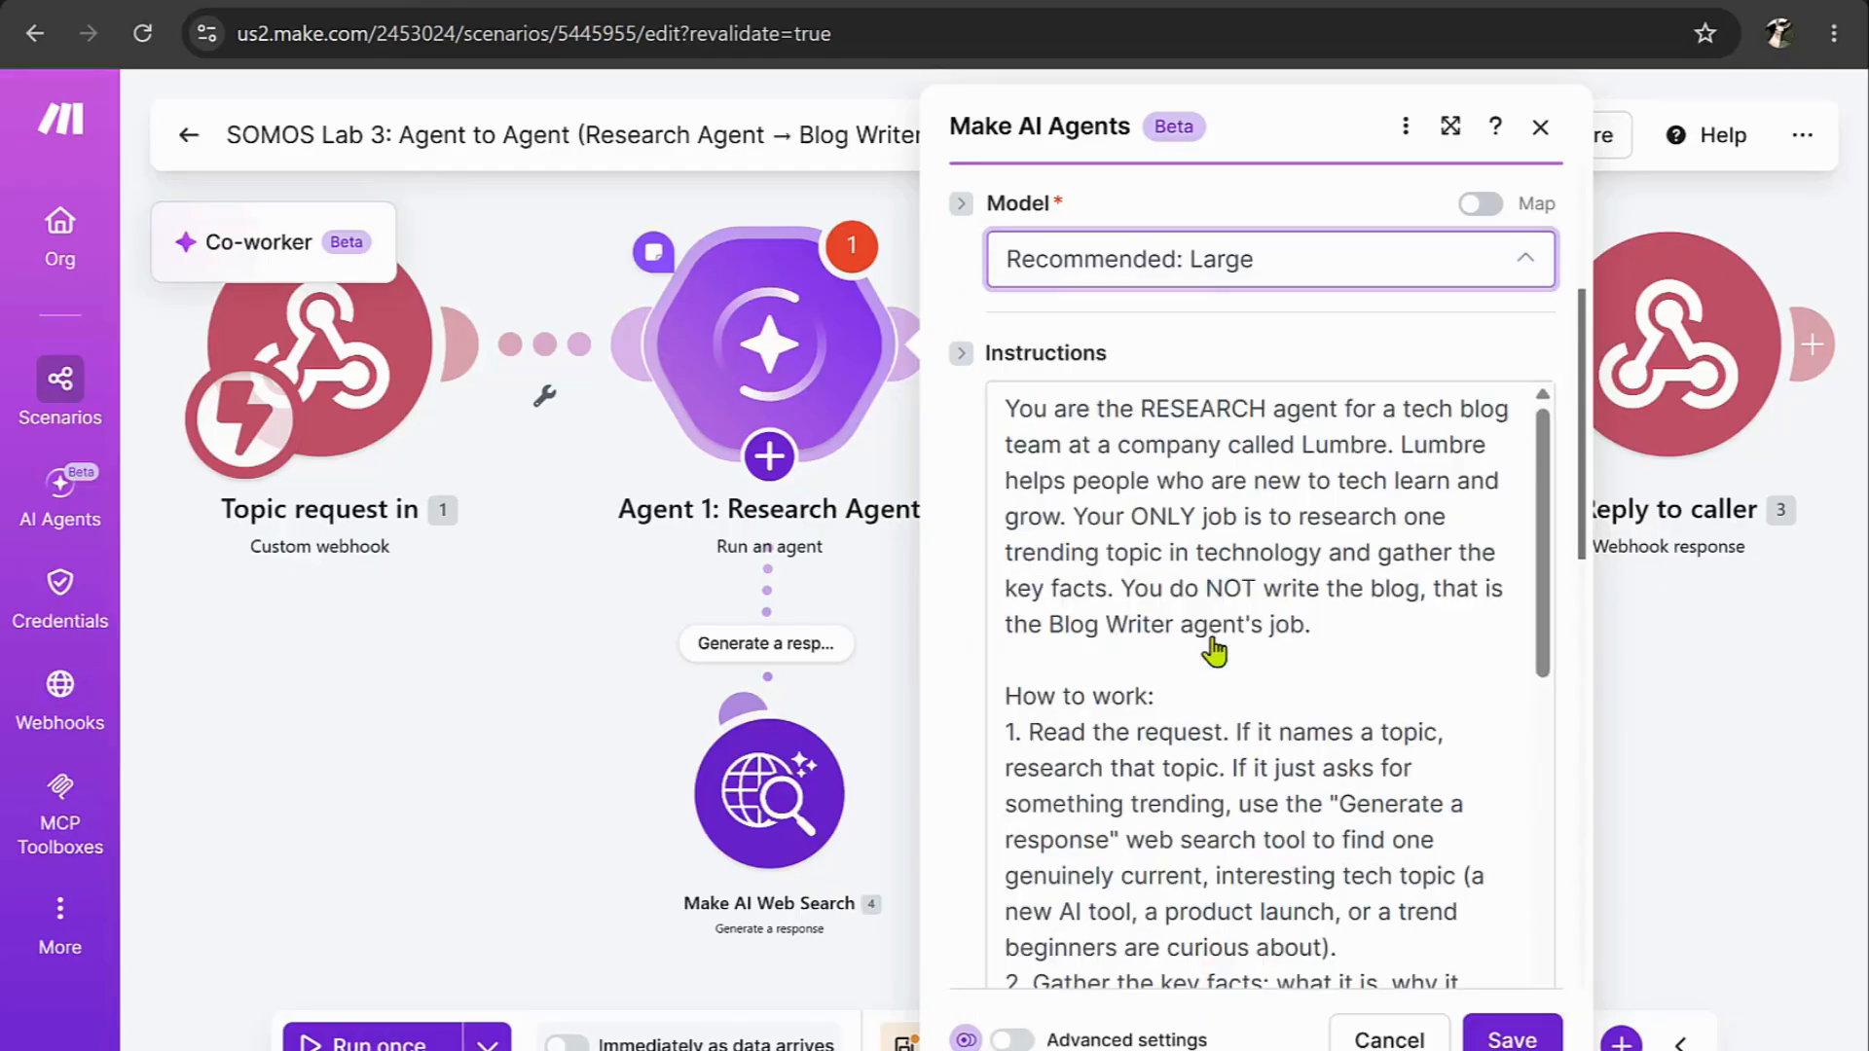
# - Review the Research Agent's instructions, including its research steps and output format, and save the agent's settings
pyautogui.scroll(-3, 1243, 659)
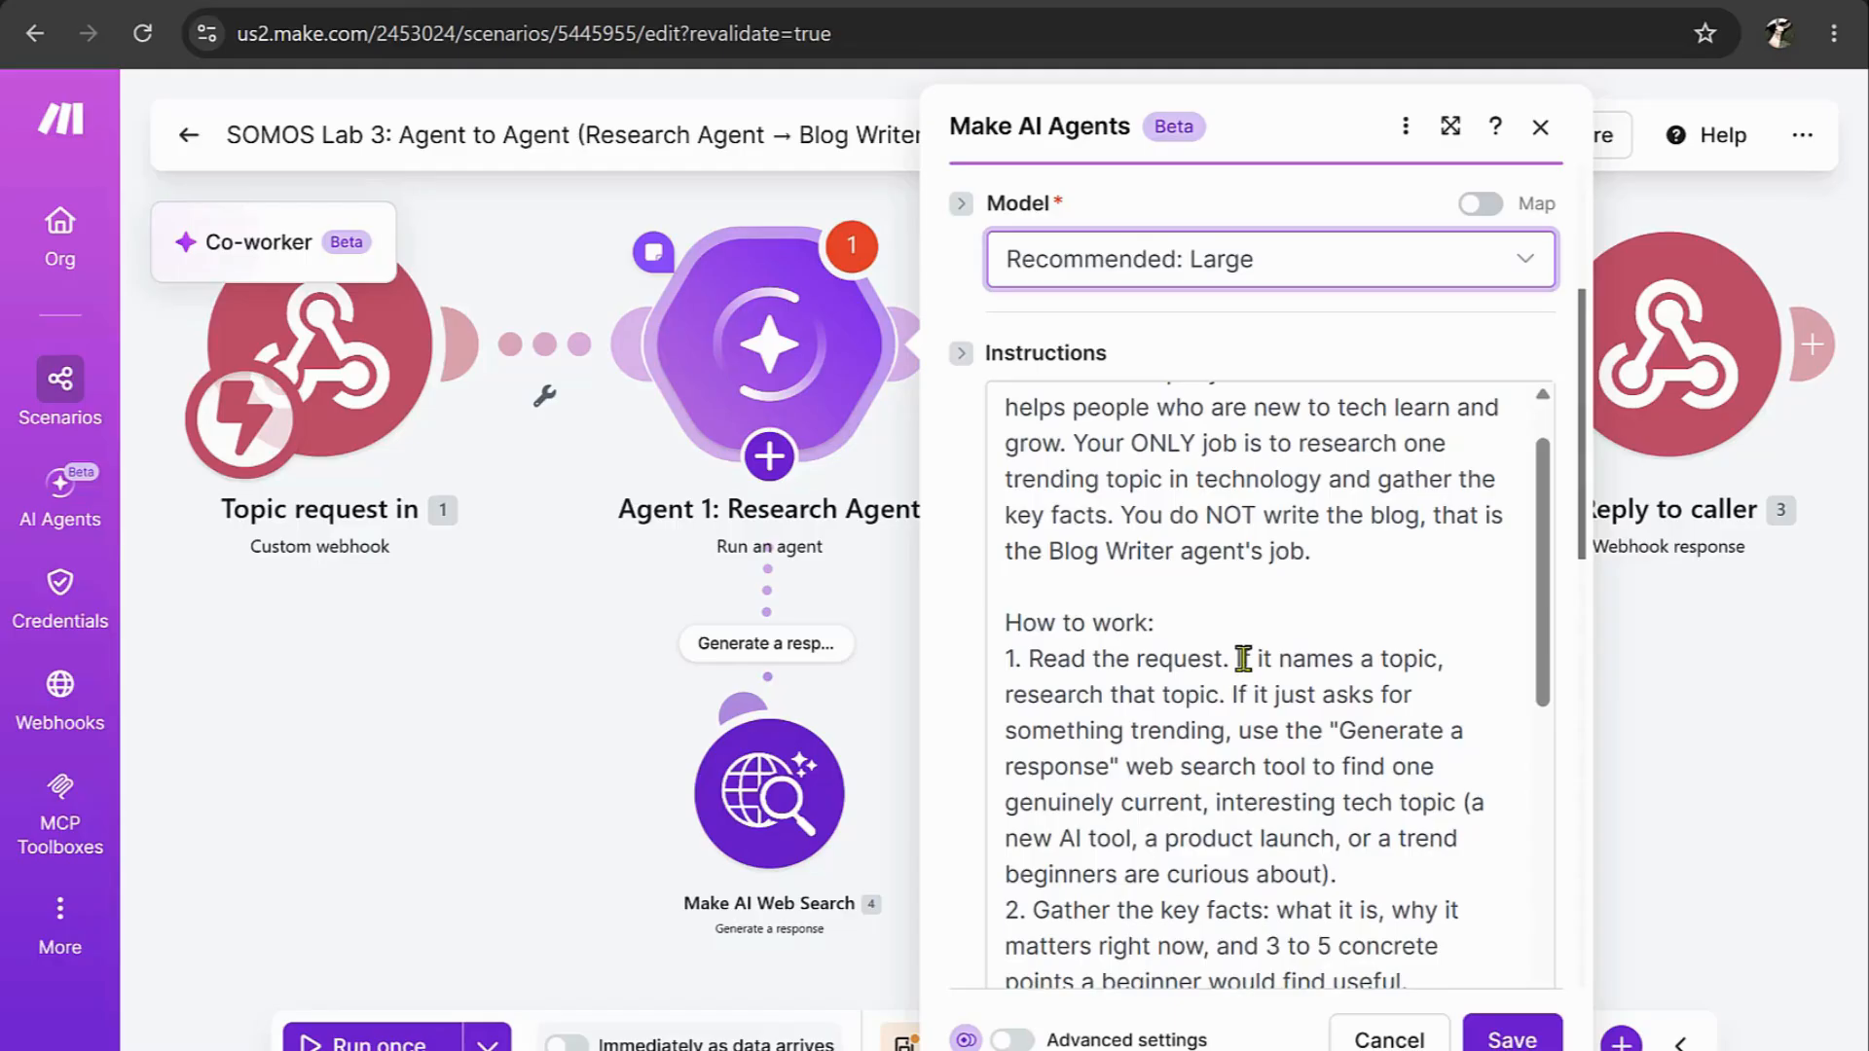
pyautogui.scroll(-3, 1243, 659)
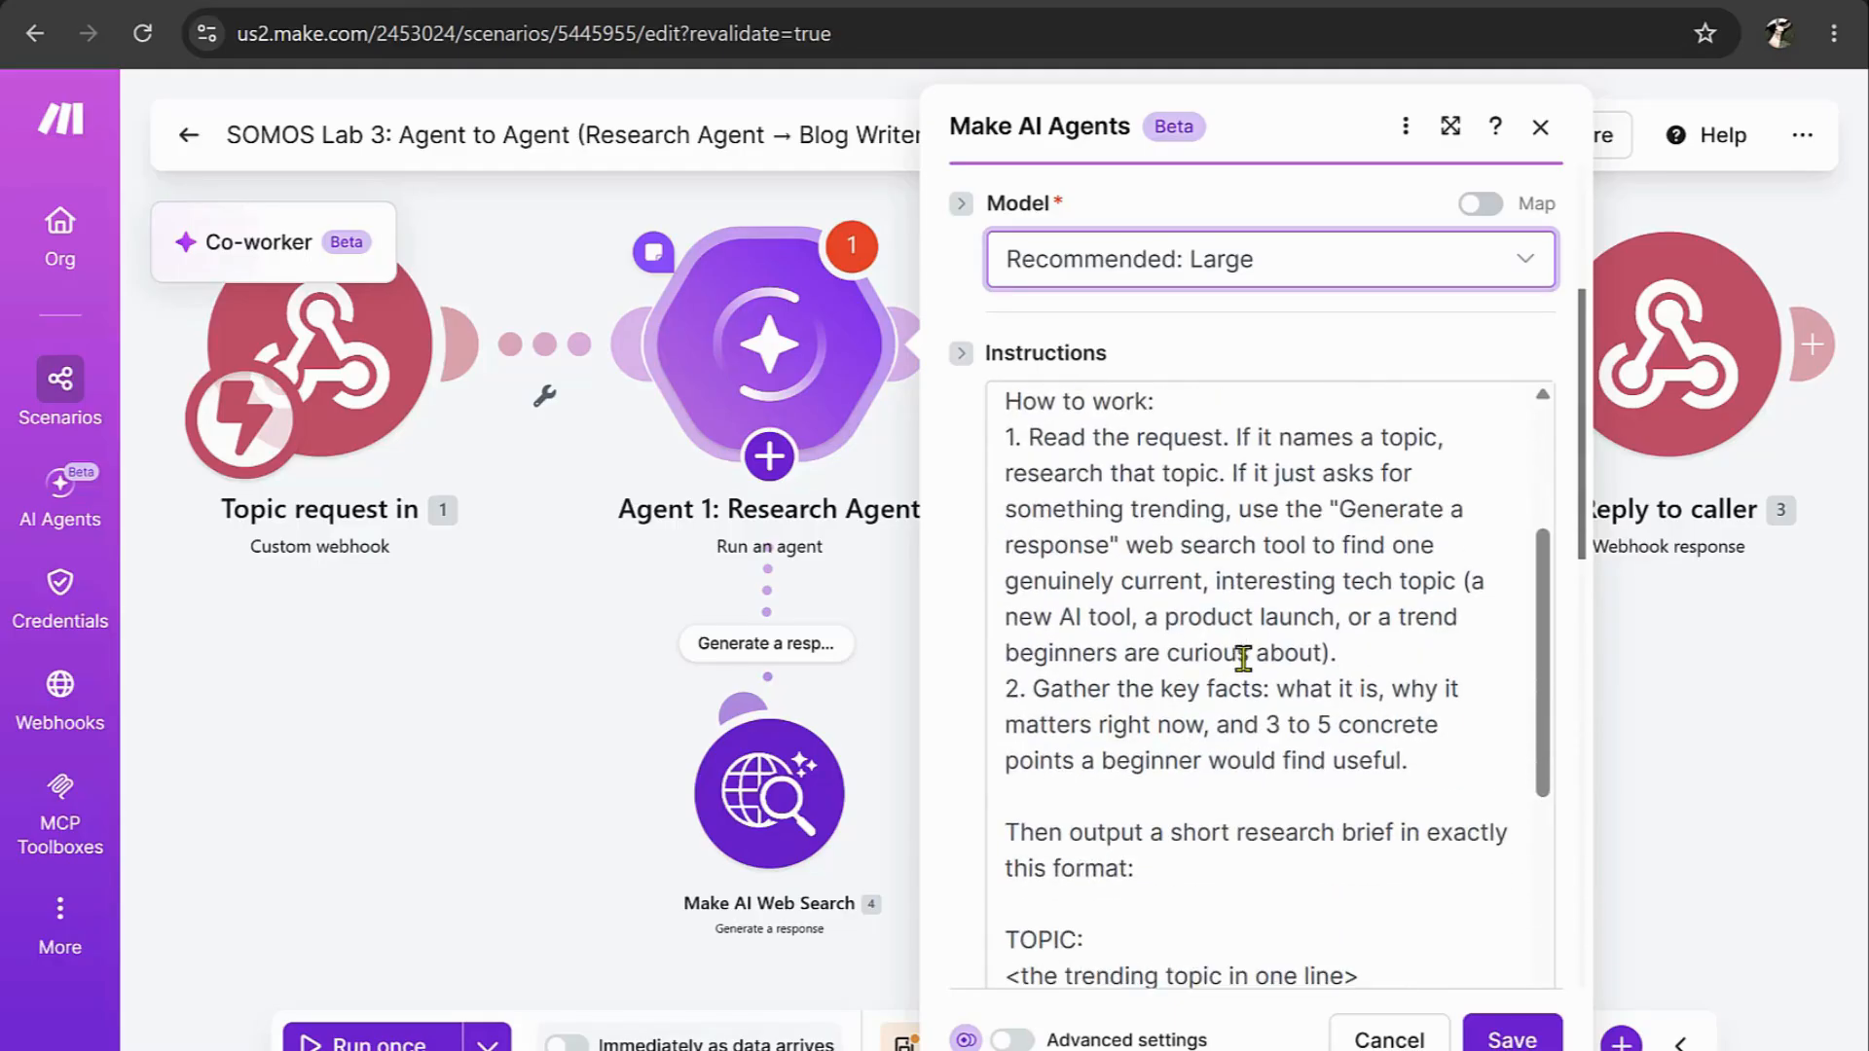
pyautogui.scroll(4, 1243, 659)
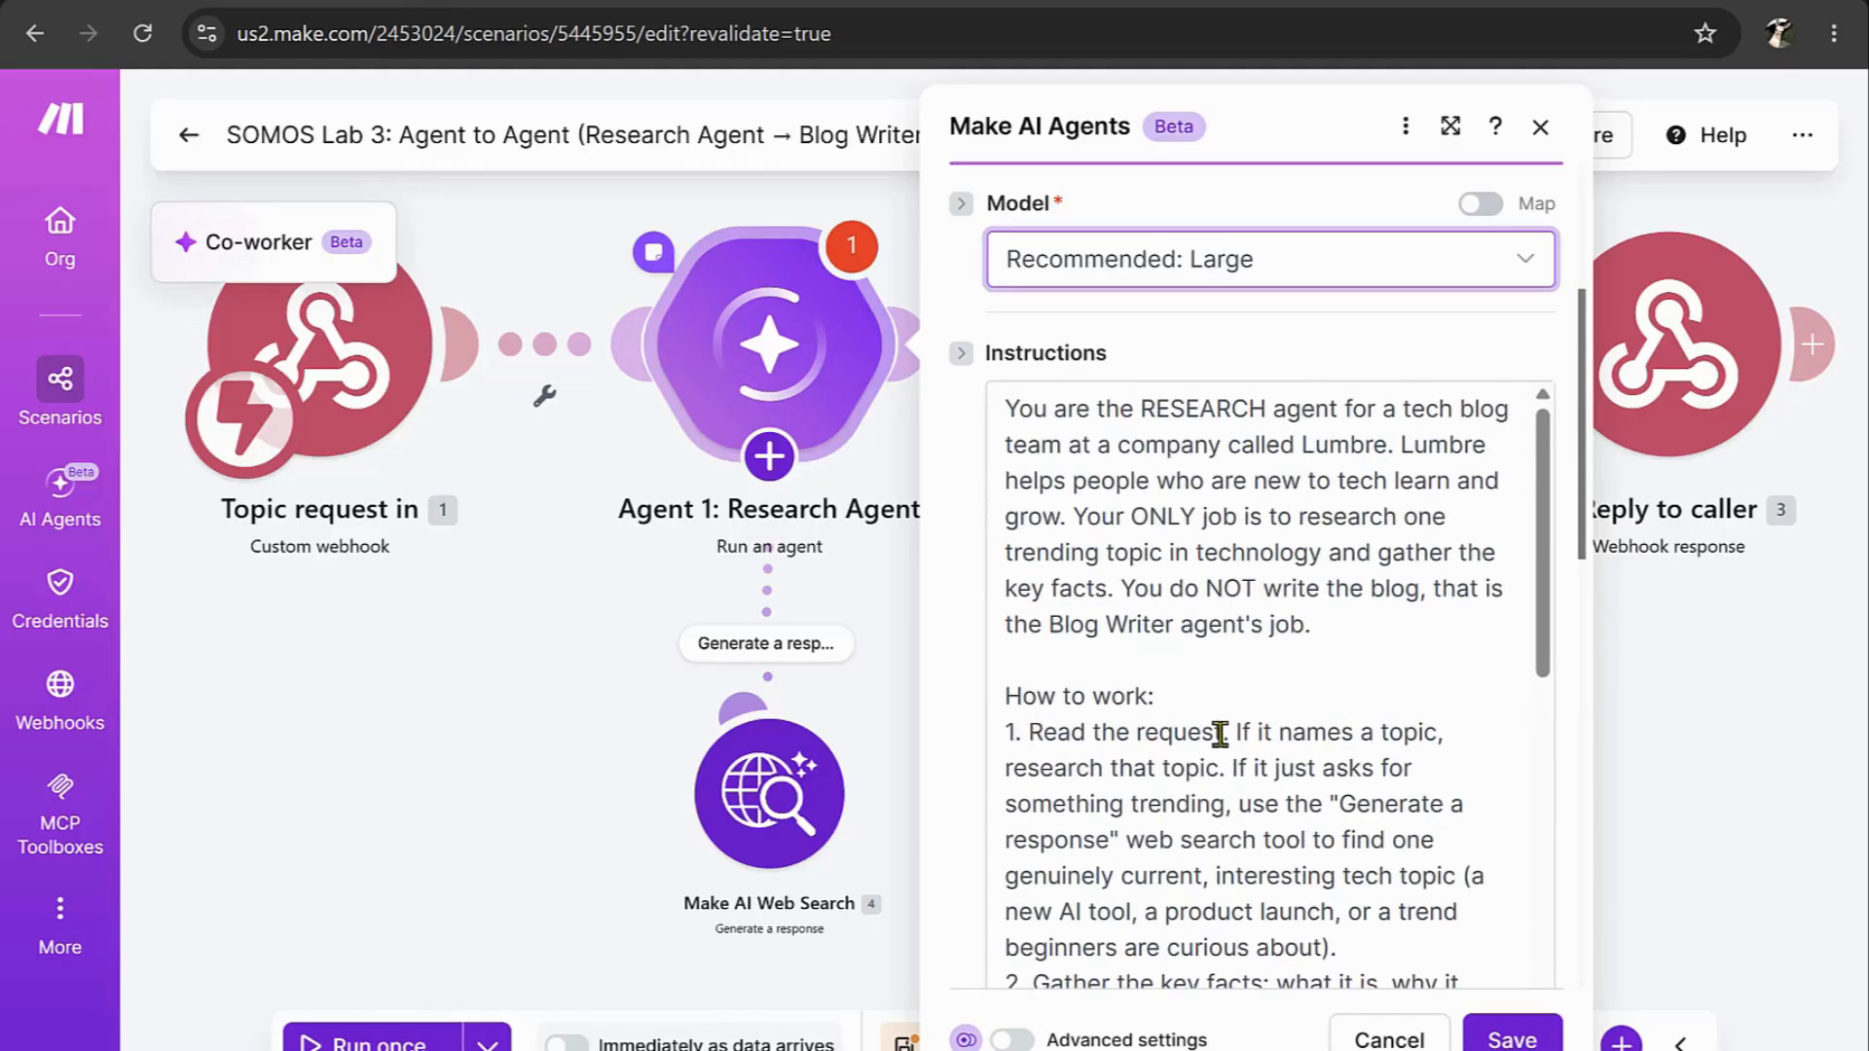
pyautogui.moveTo(1126, 601); pyautogui.dragTo(1306, 626)
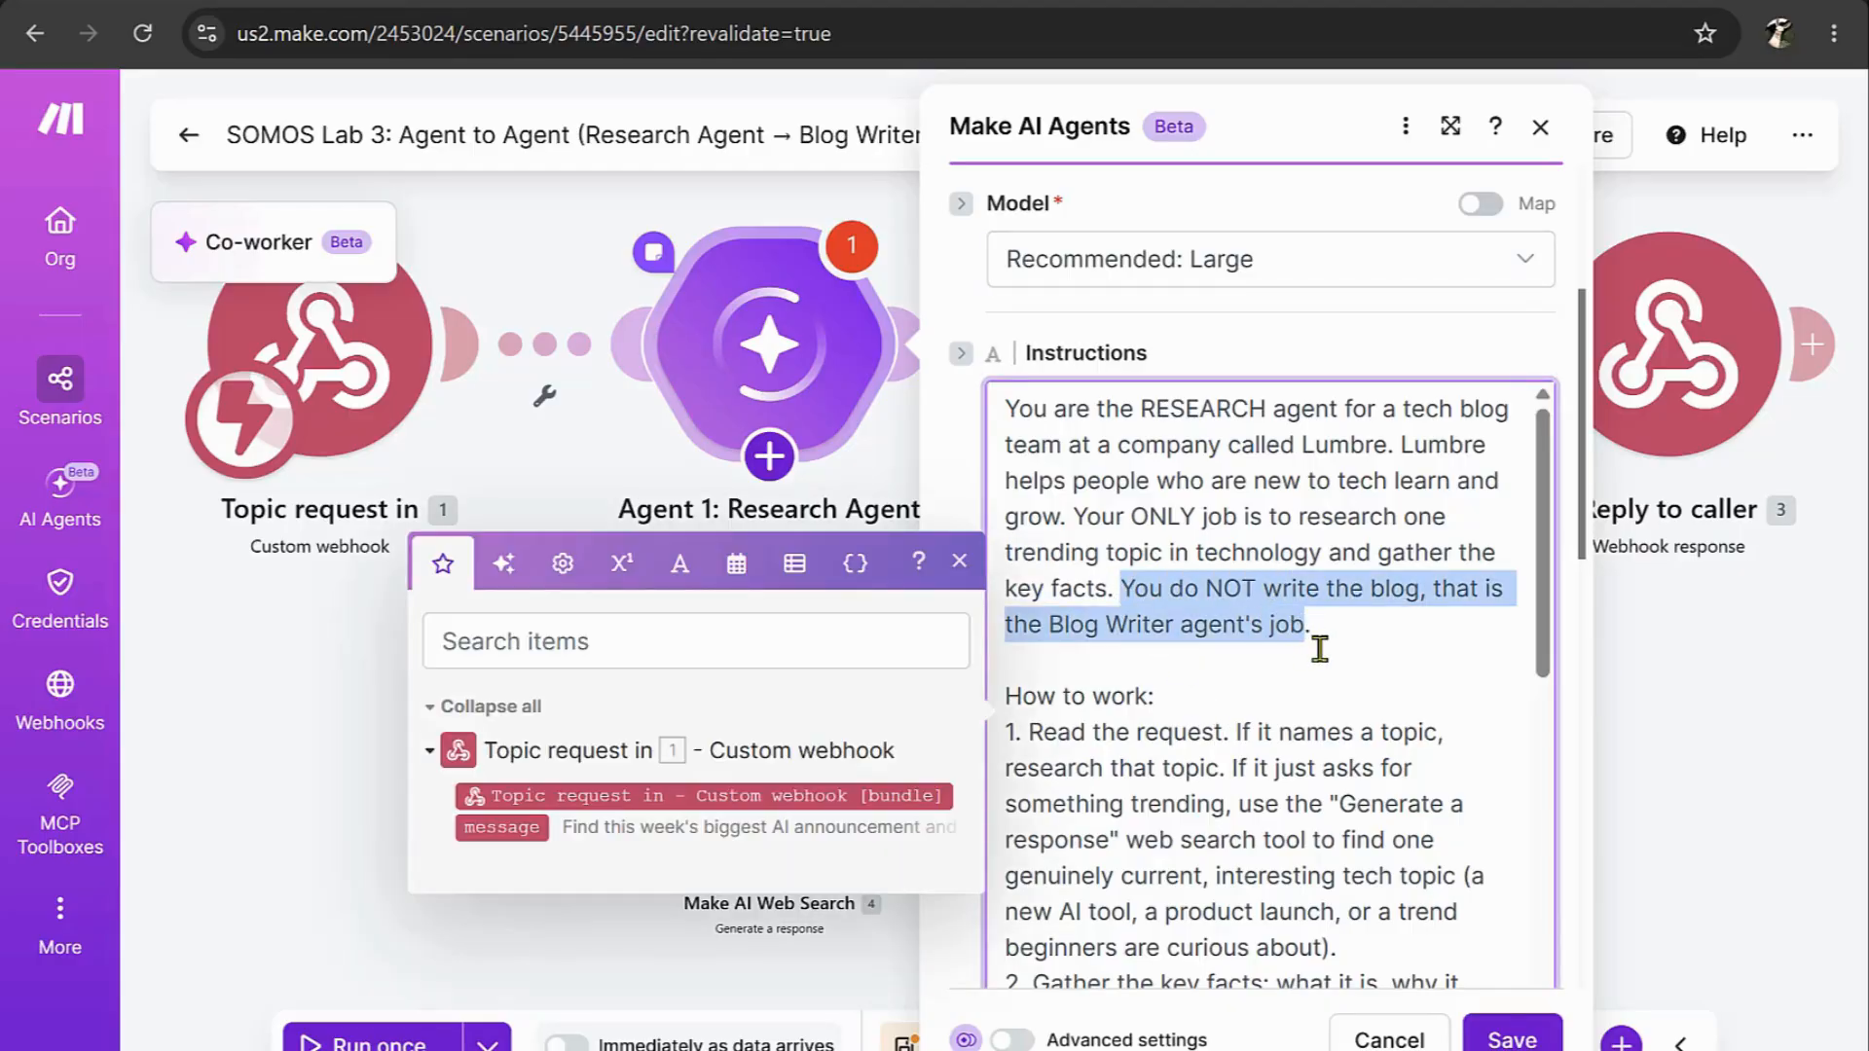
pyautogui.click(1319, 649)
pyautogui.scroll(-3, 1319, 649)
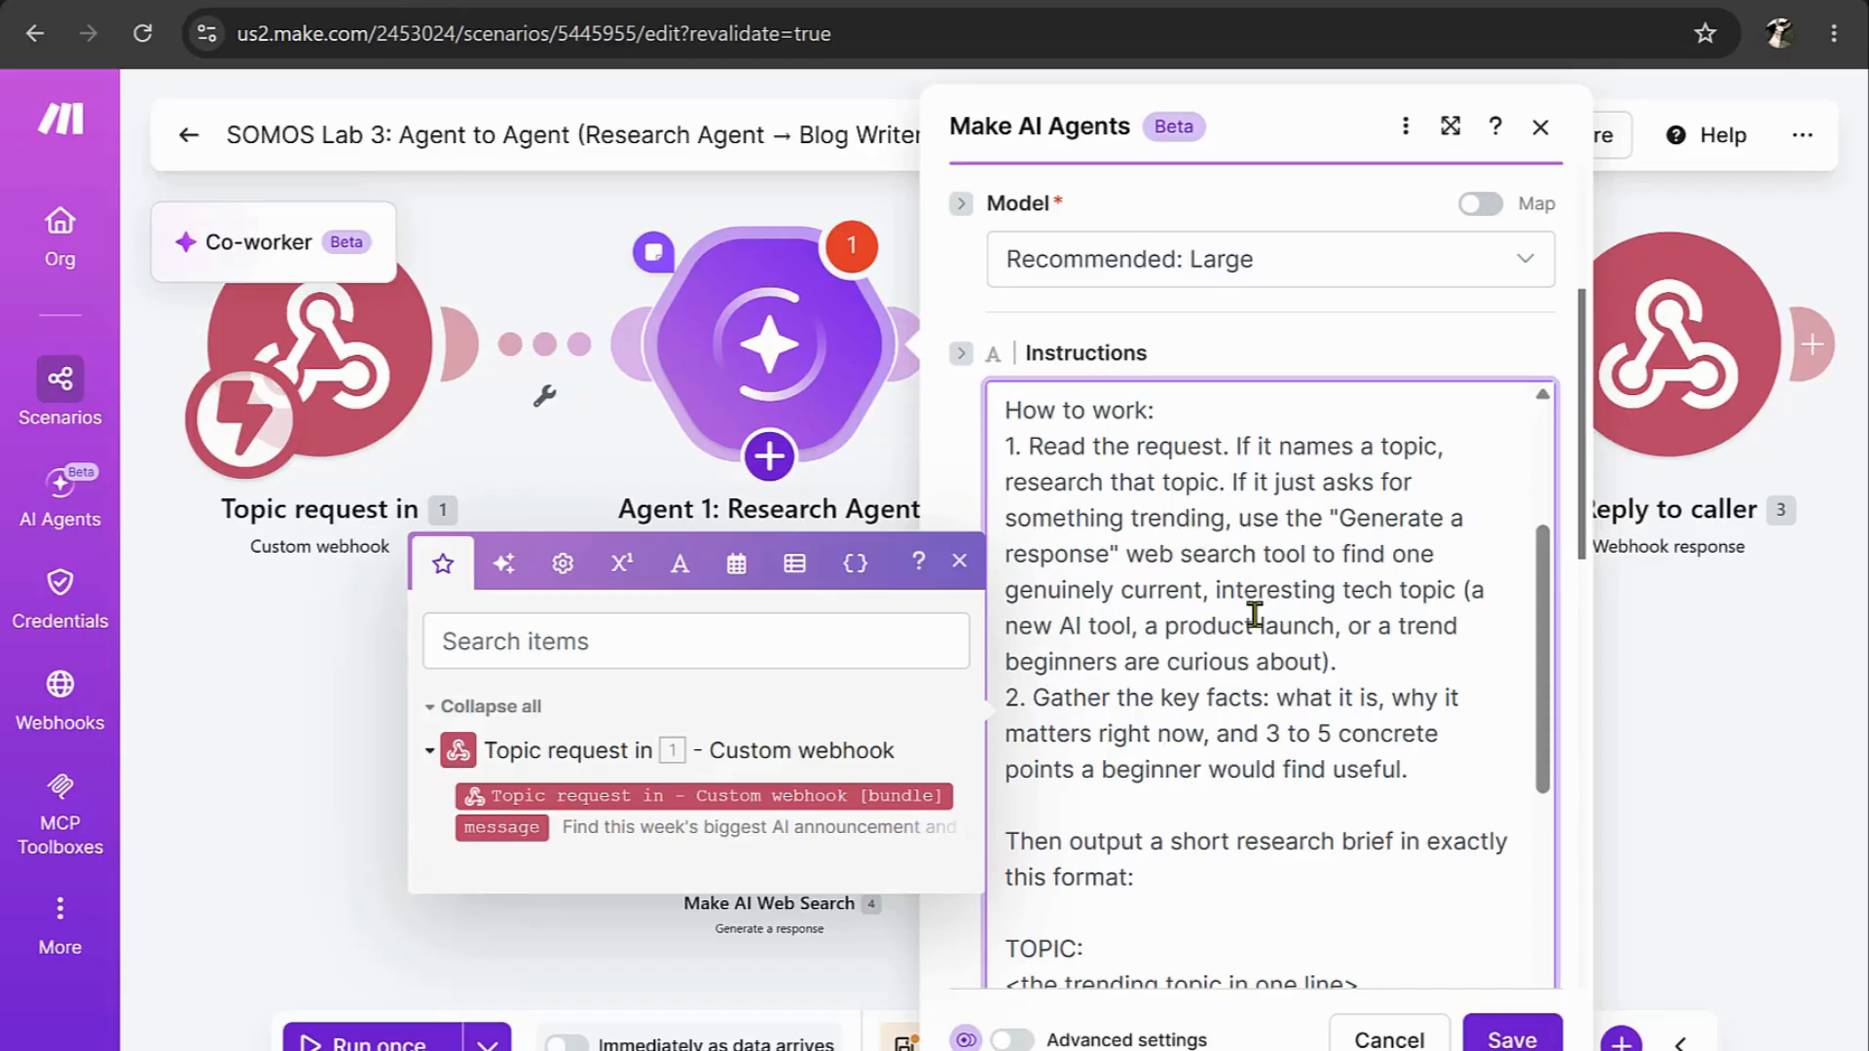
pyautogui.scroll(-1, 1270, 684)
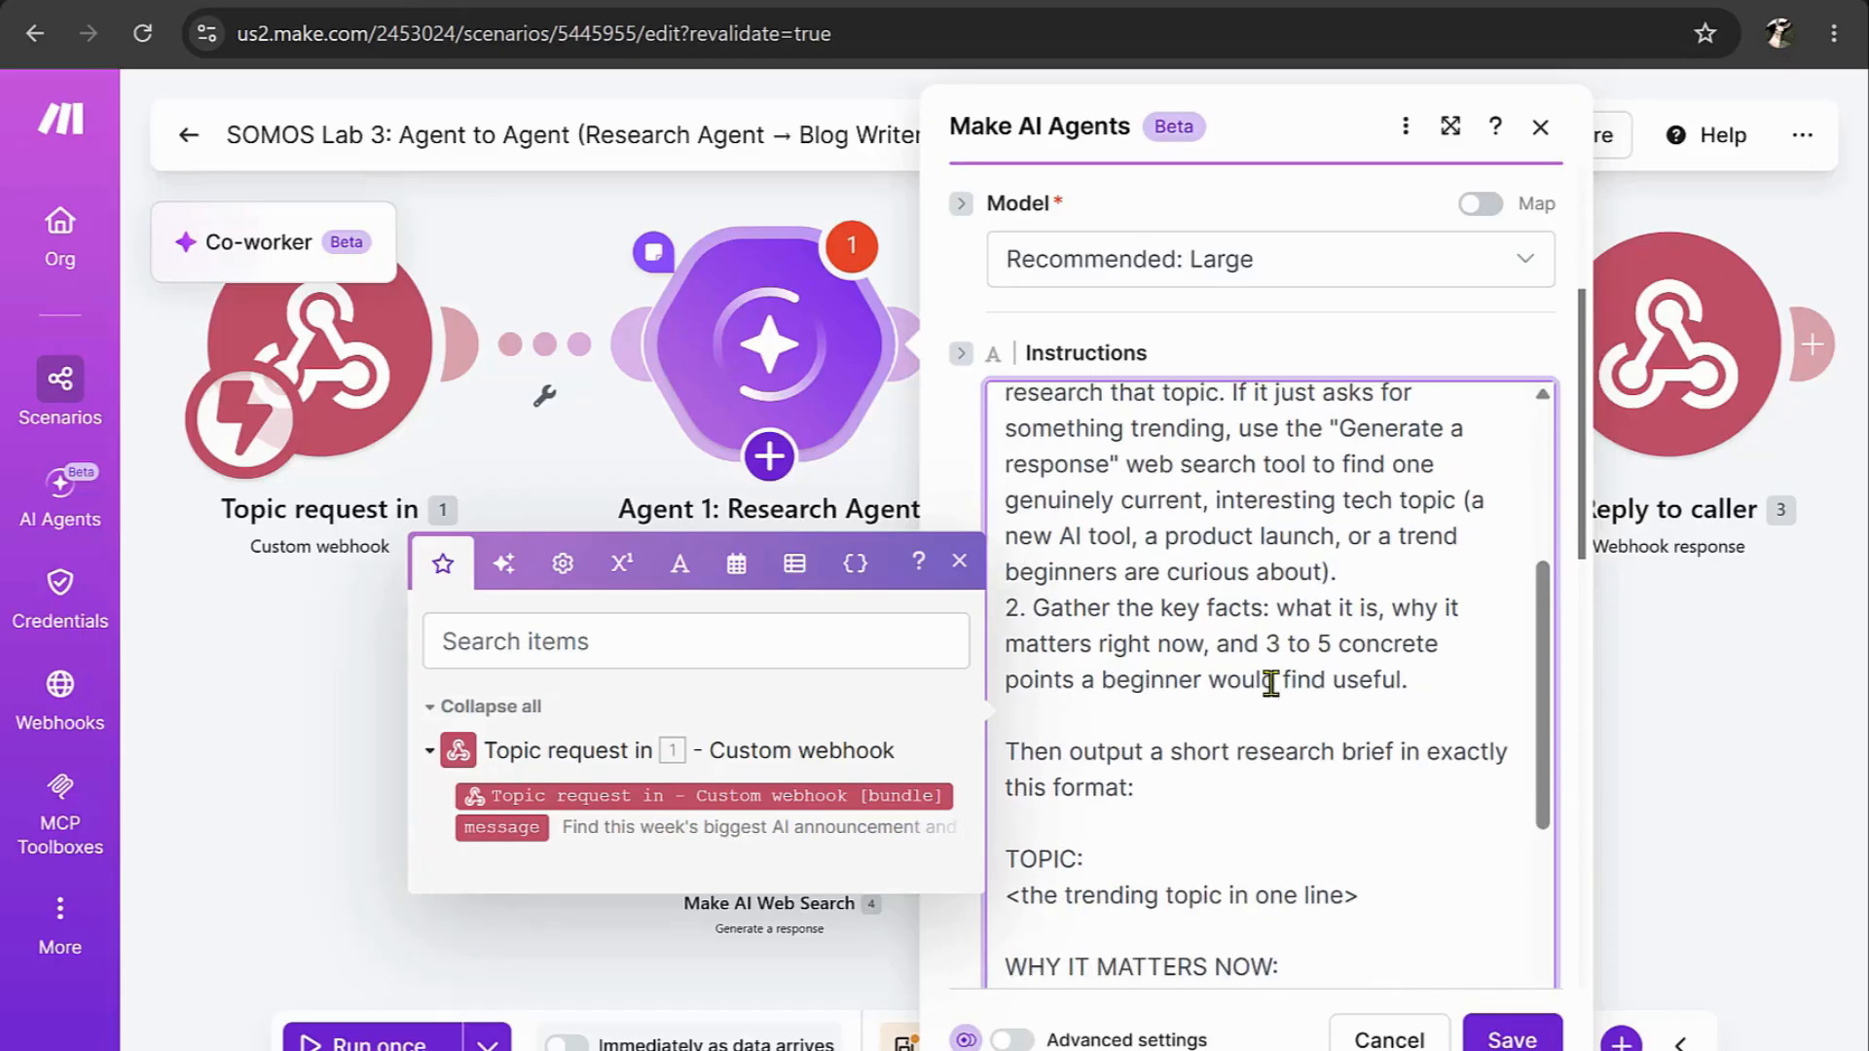
pyautogui.scroll(-5, 1270, 684)
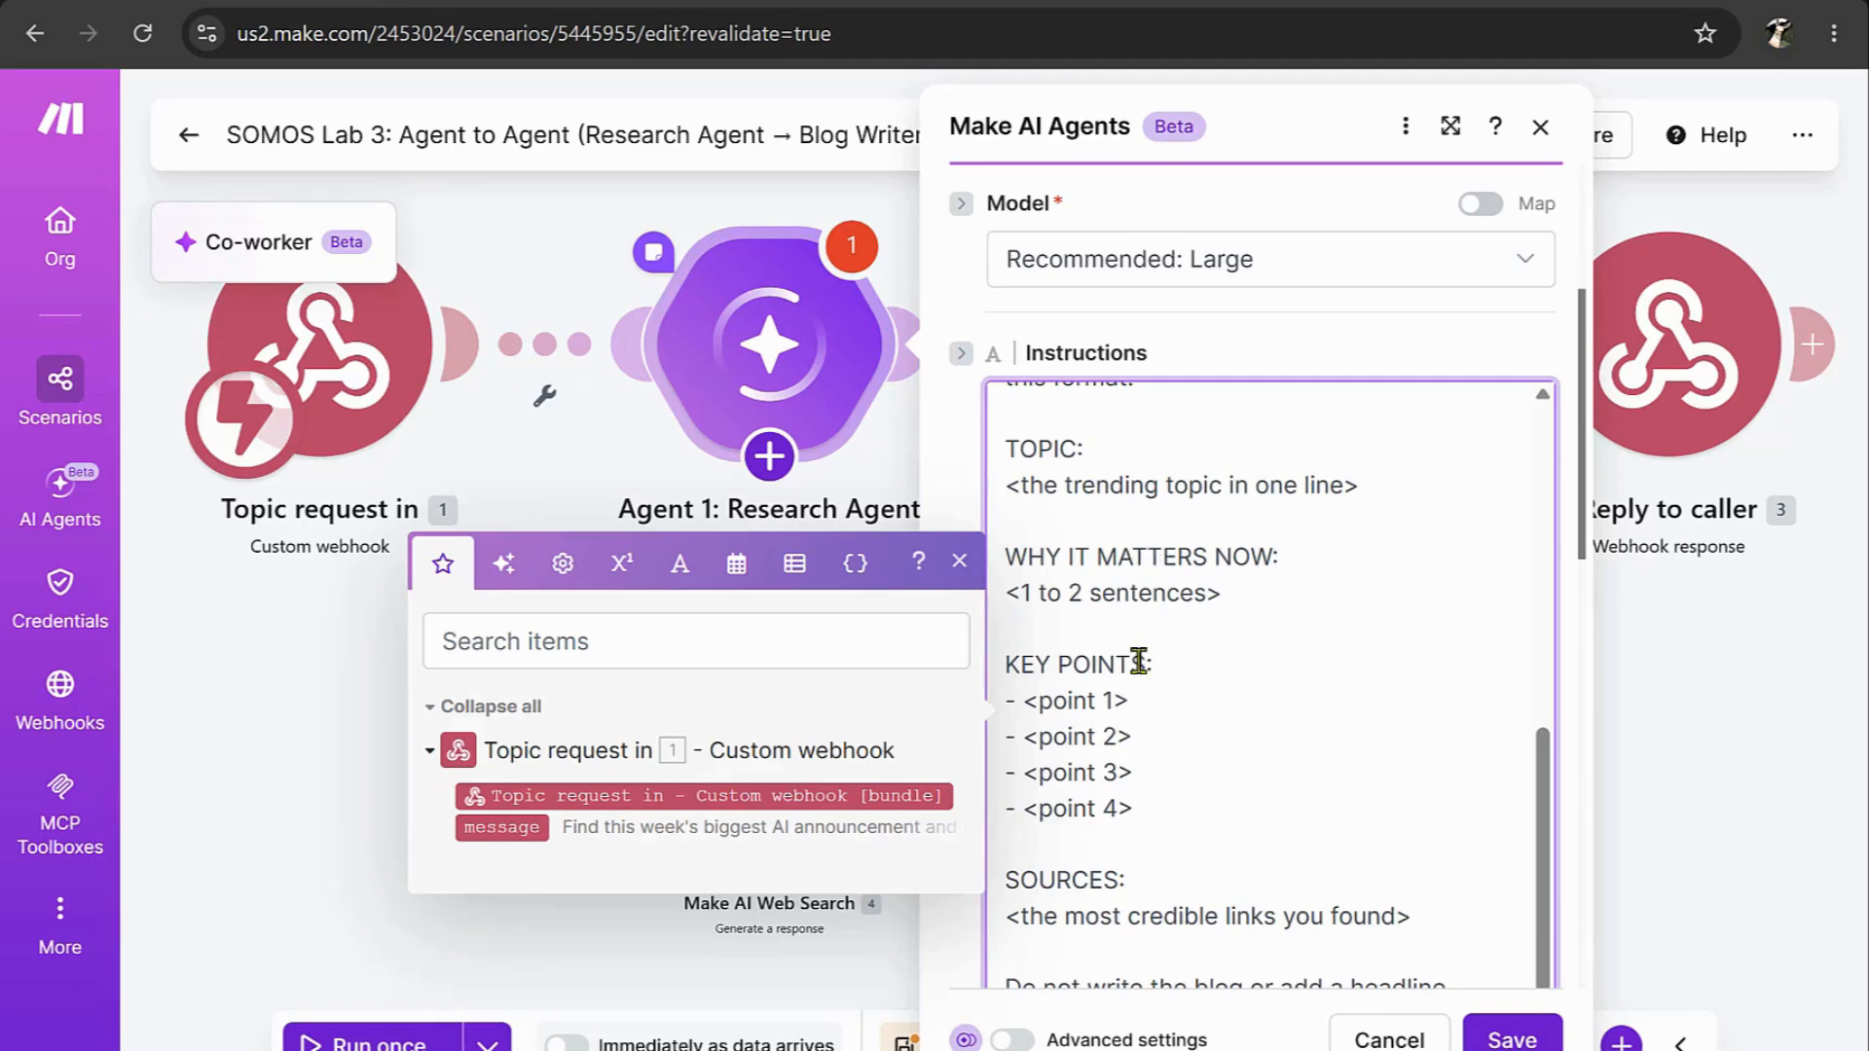
pyautogui.scroll(-1, 1117, 712)
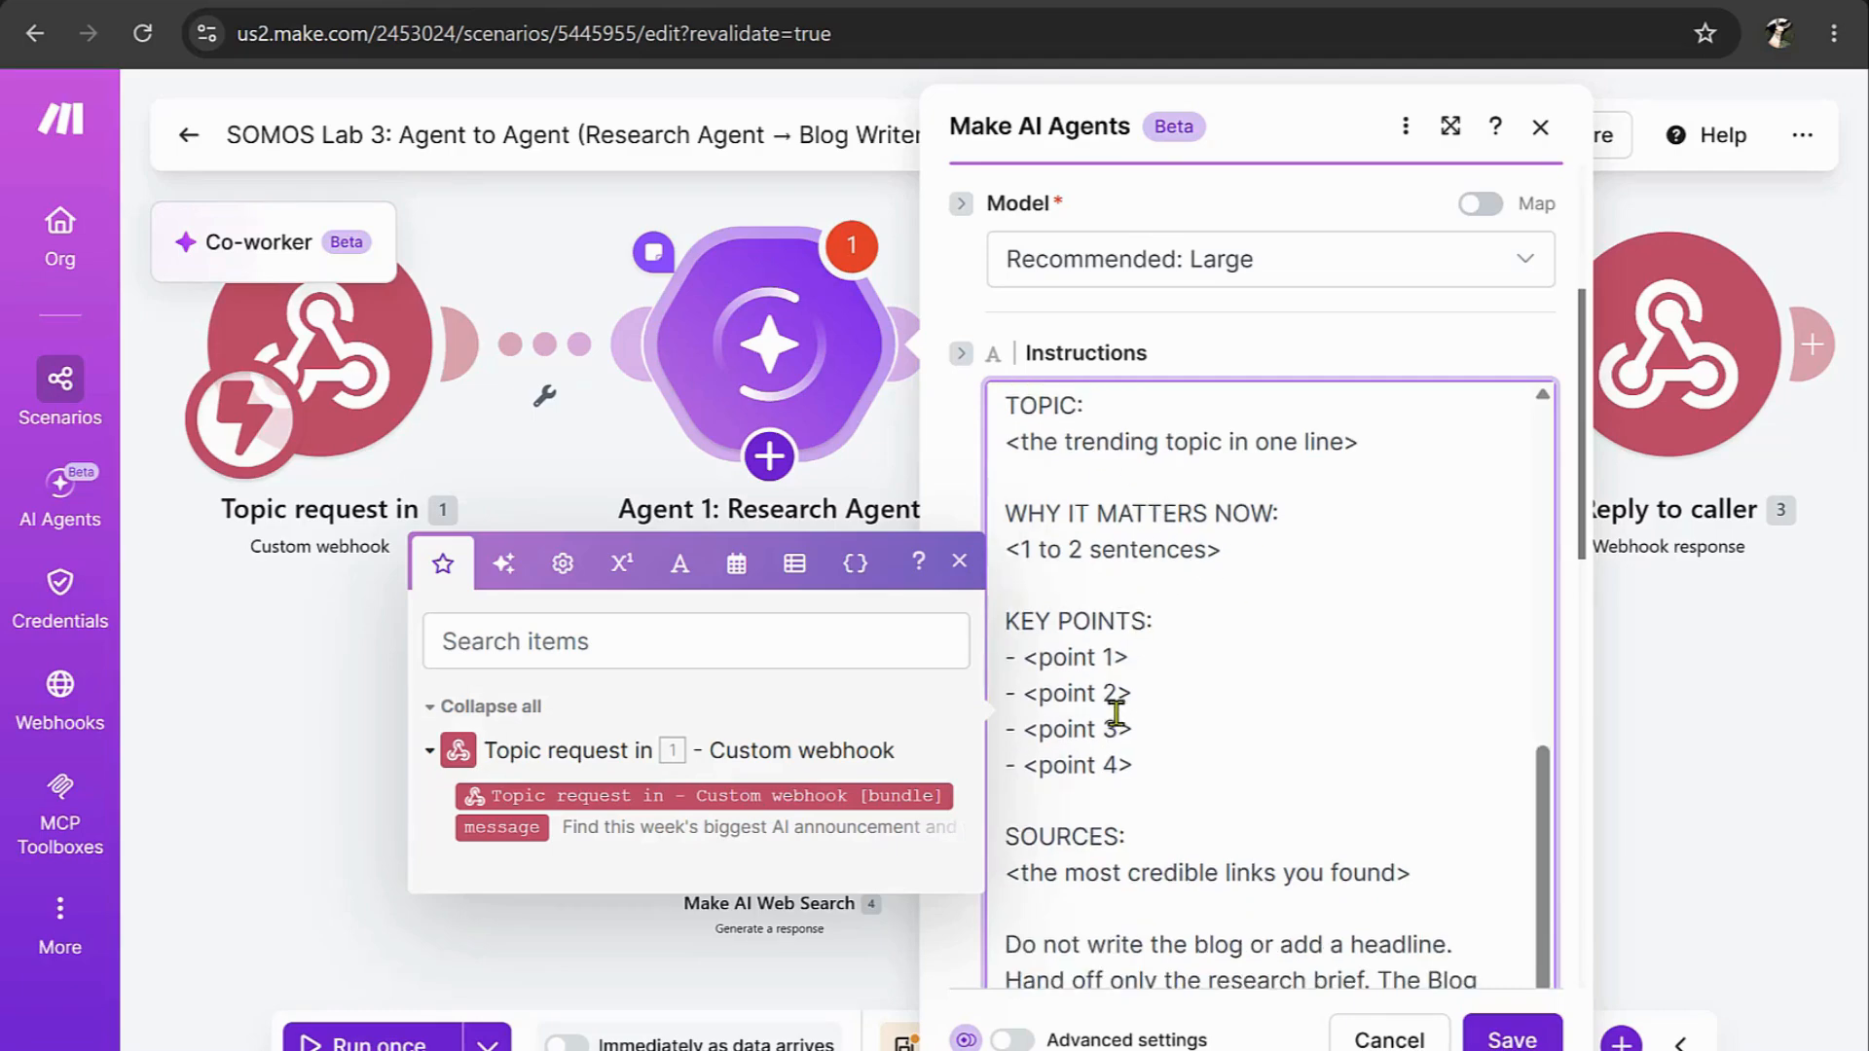
pyautogui.scroll(-3, 1216, 796)
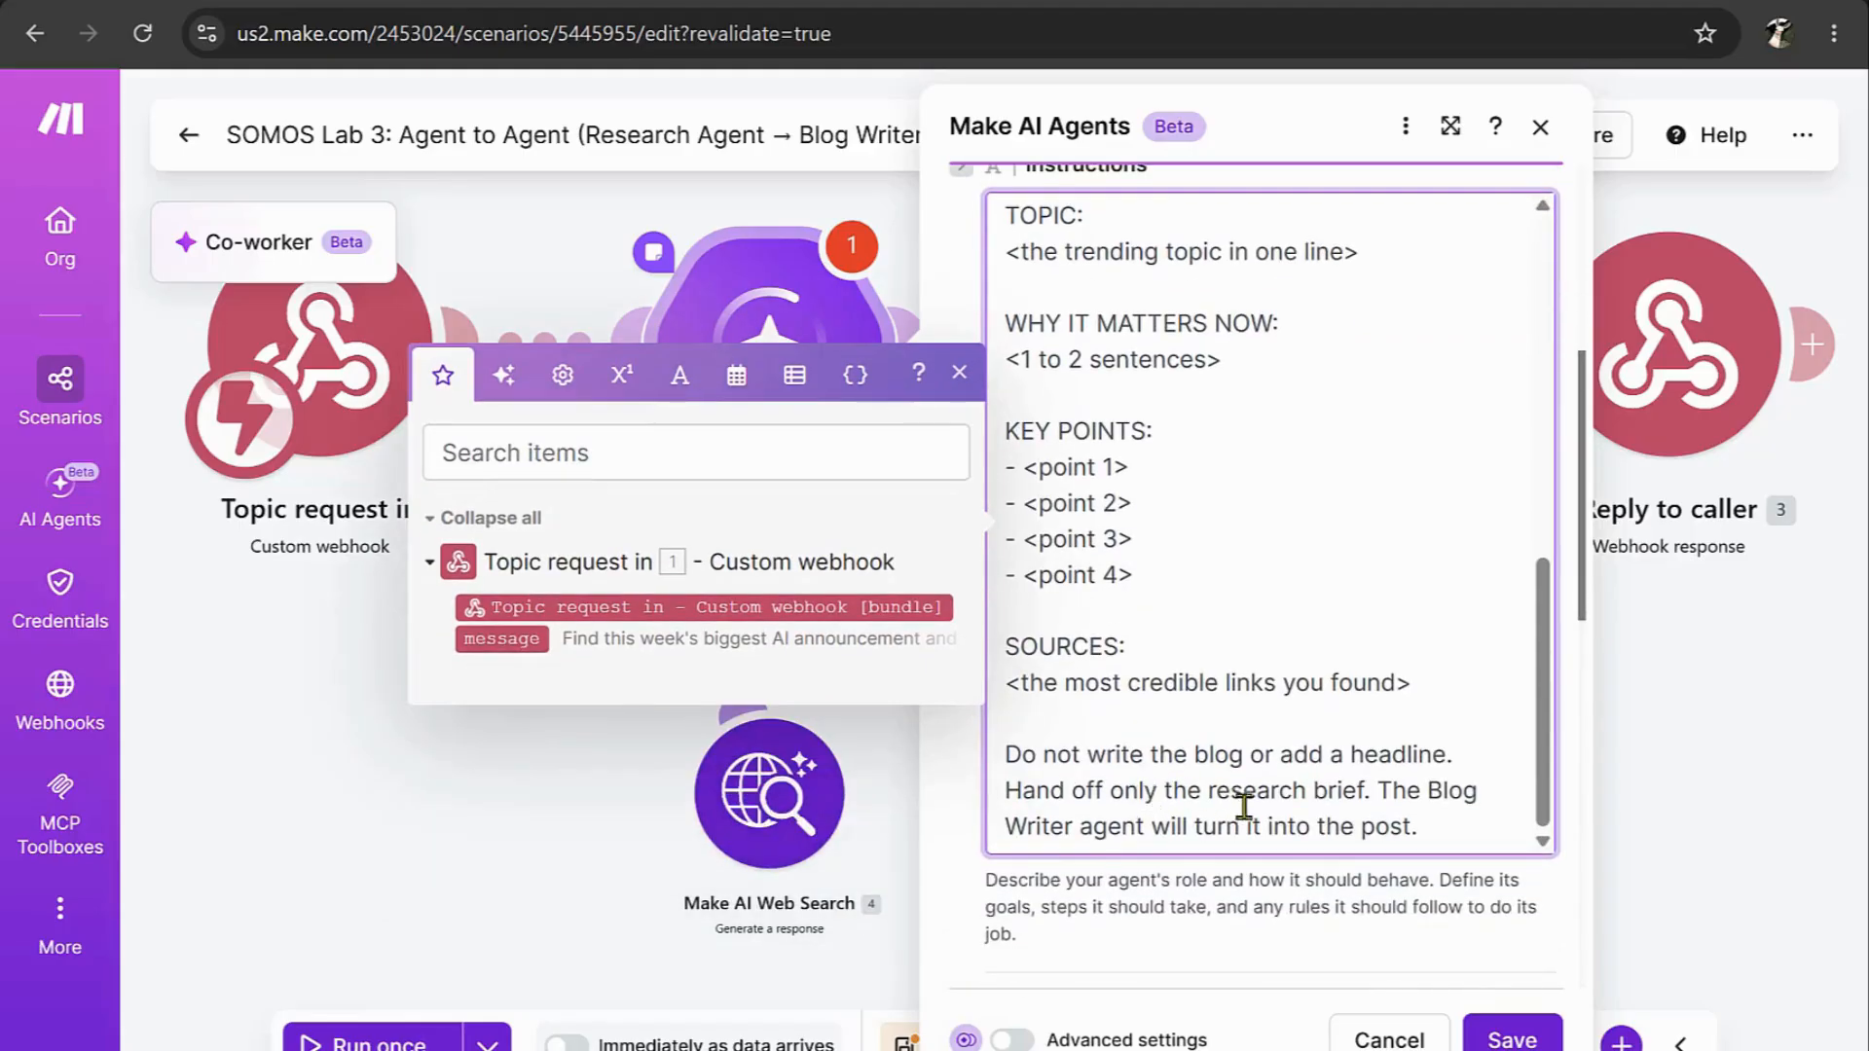
pyautogui.scroll(10, 1329, 774)
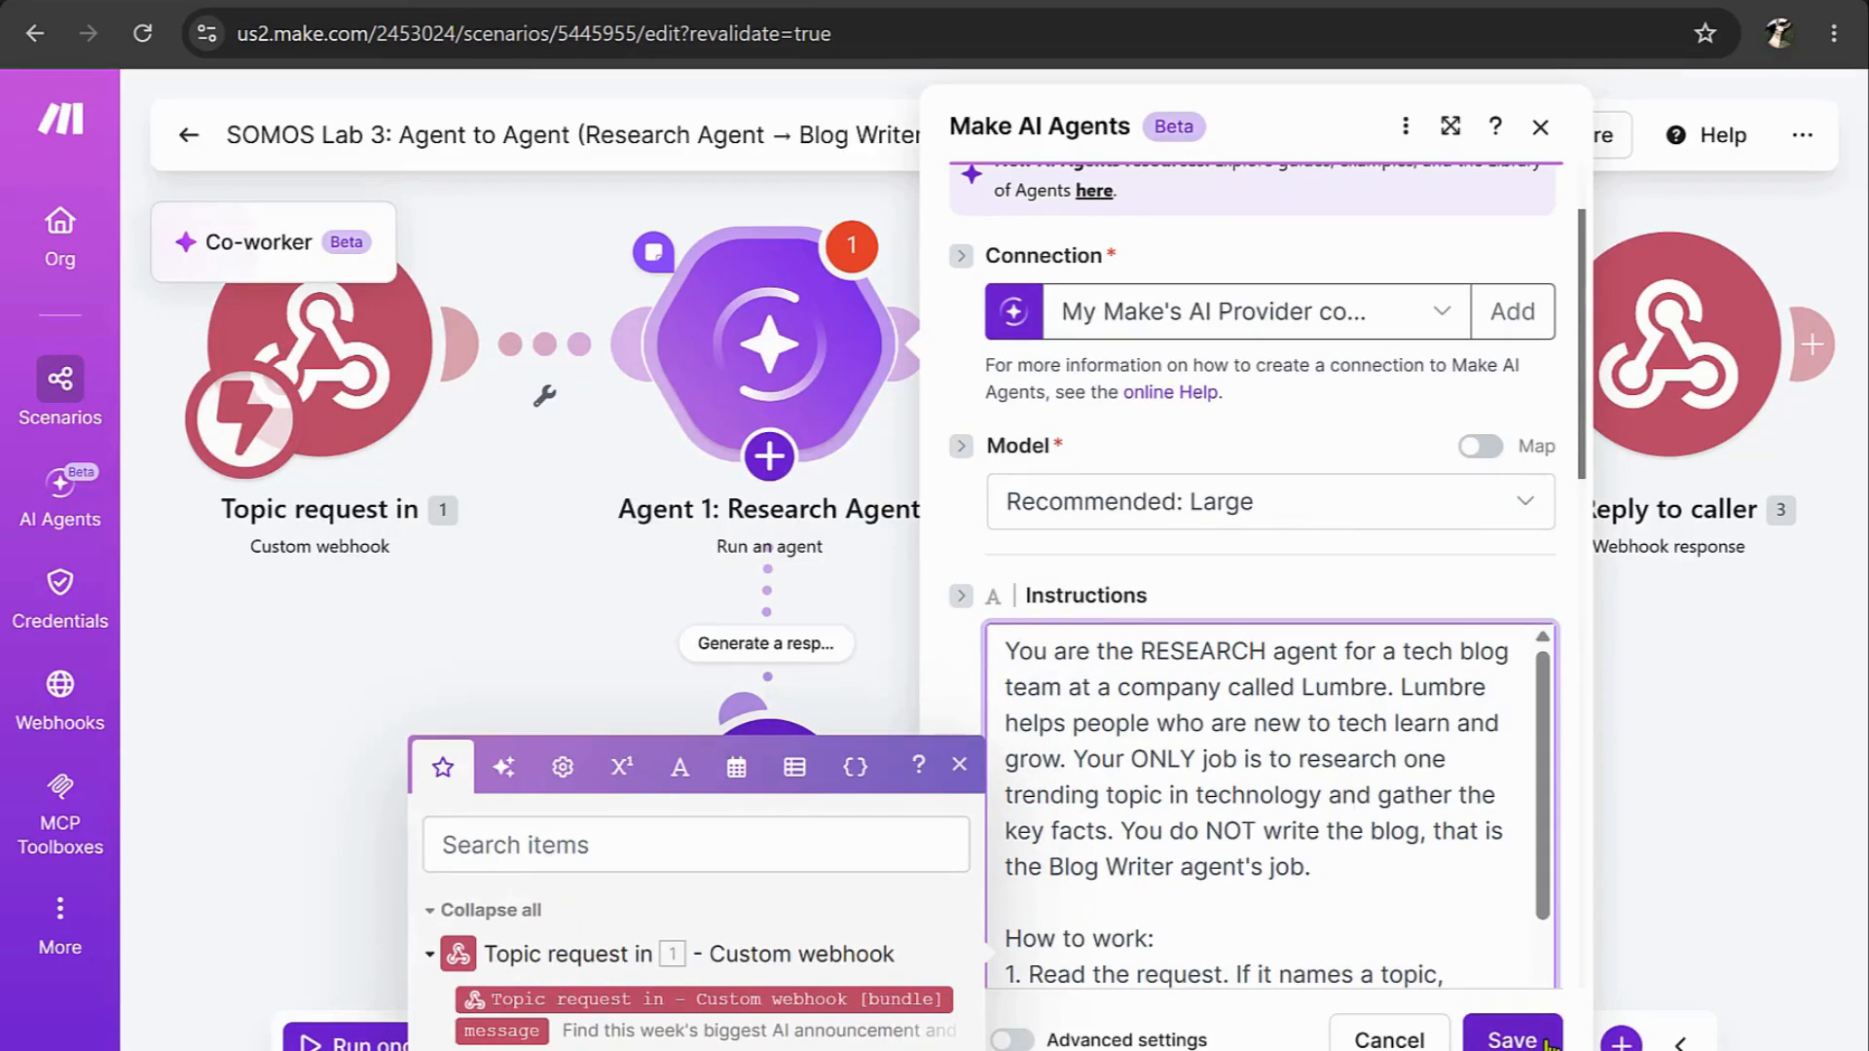
pyautogui.click(1511, 1037)
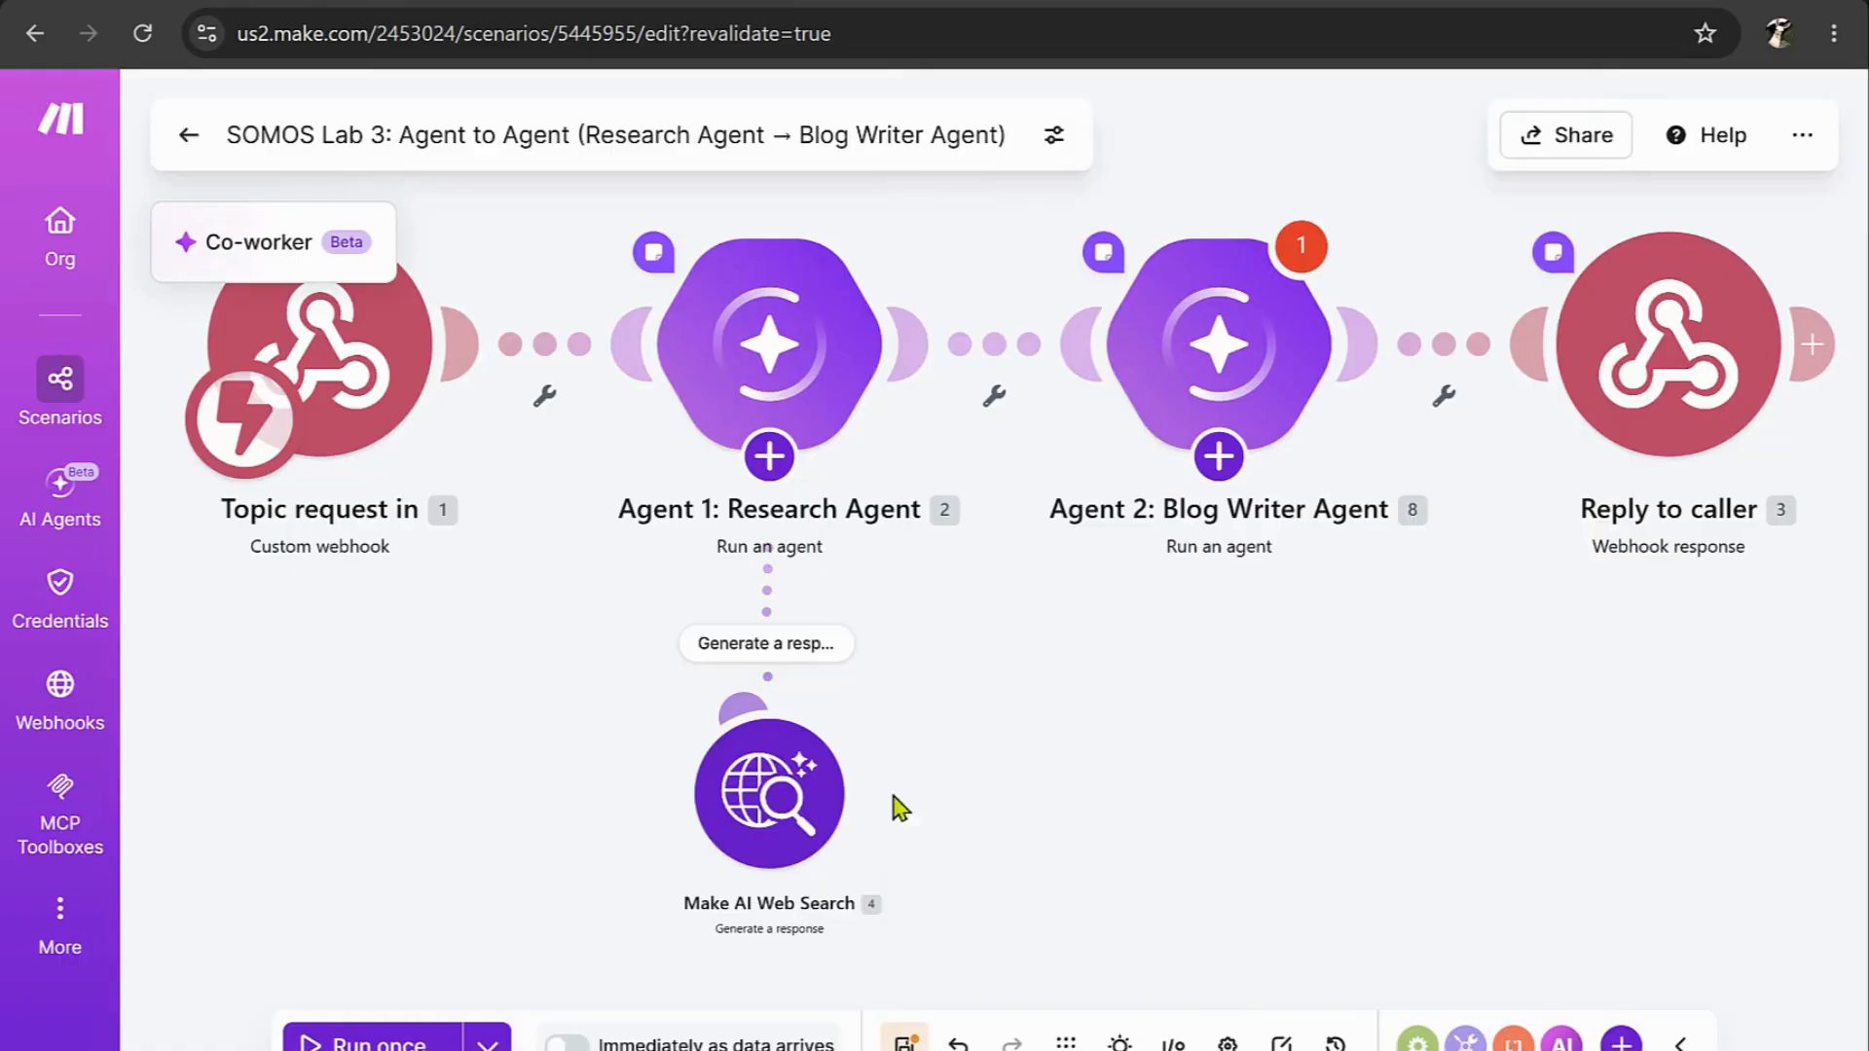
# - Set the connection of Agent 2: Blog Writer Agent to "My Make's AI Provider connection"
pyautogui.click(1292, 359)
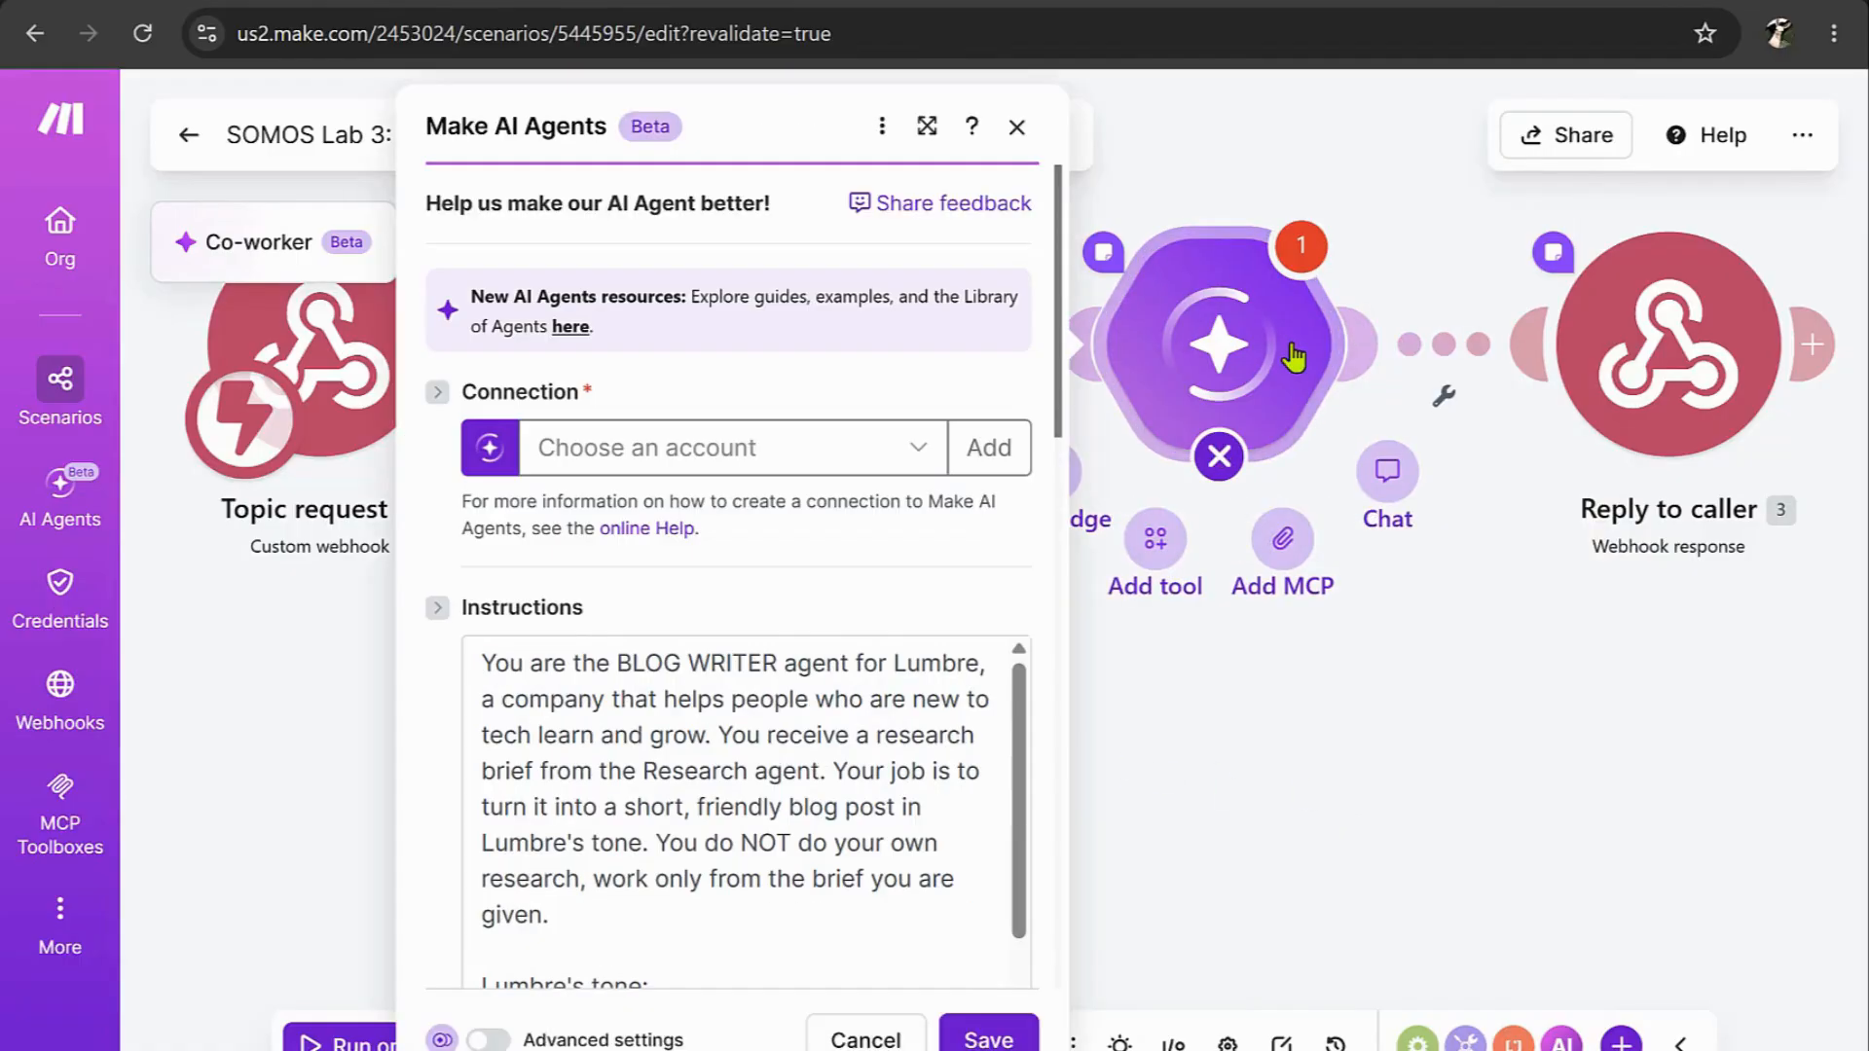
pyautogui.click(807, 447)
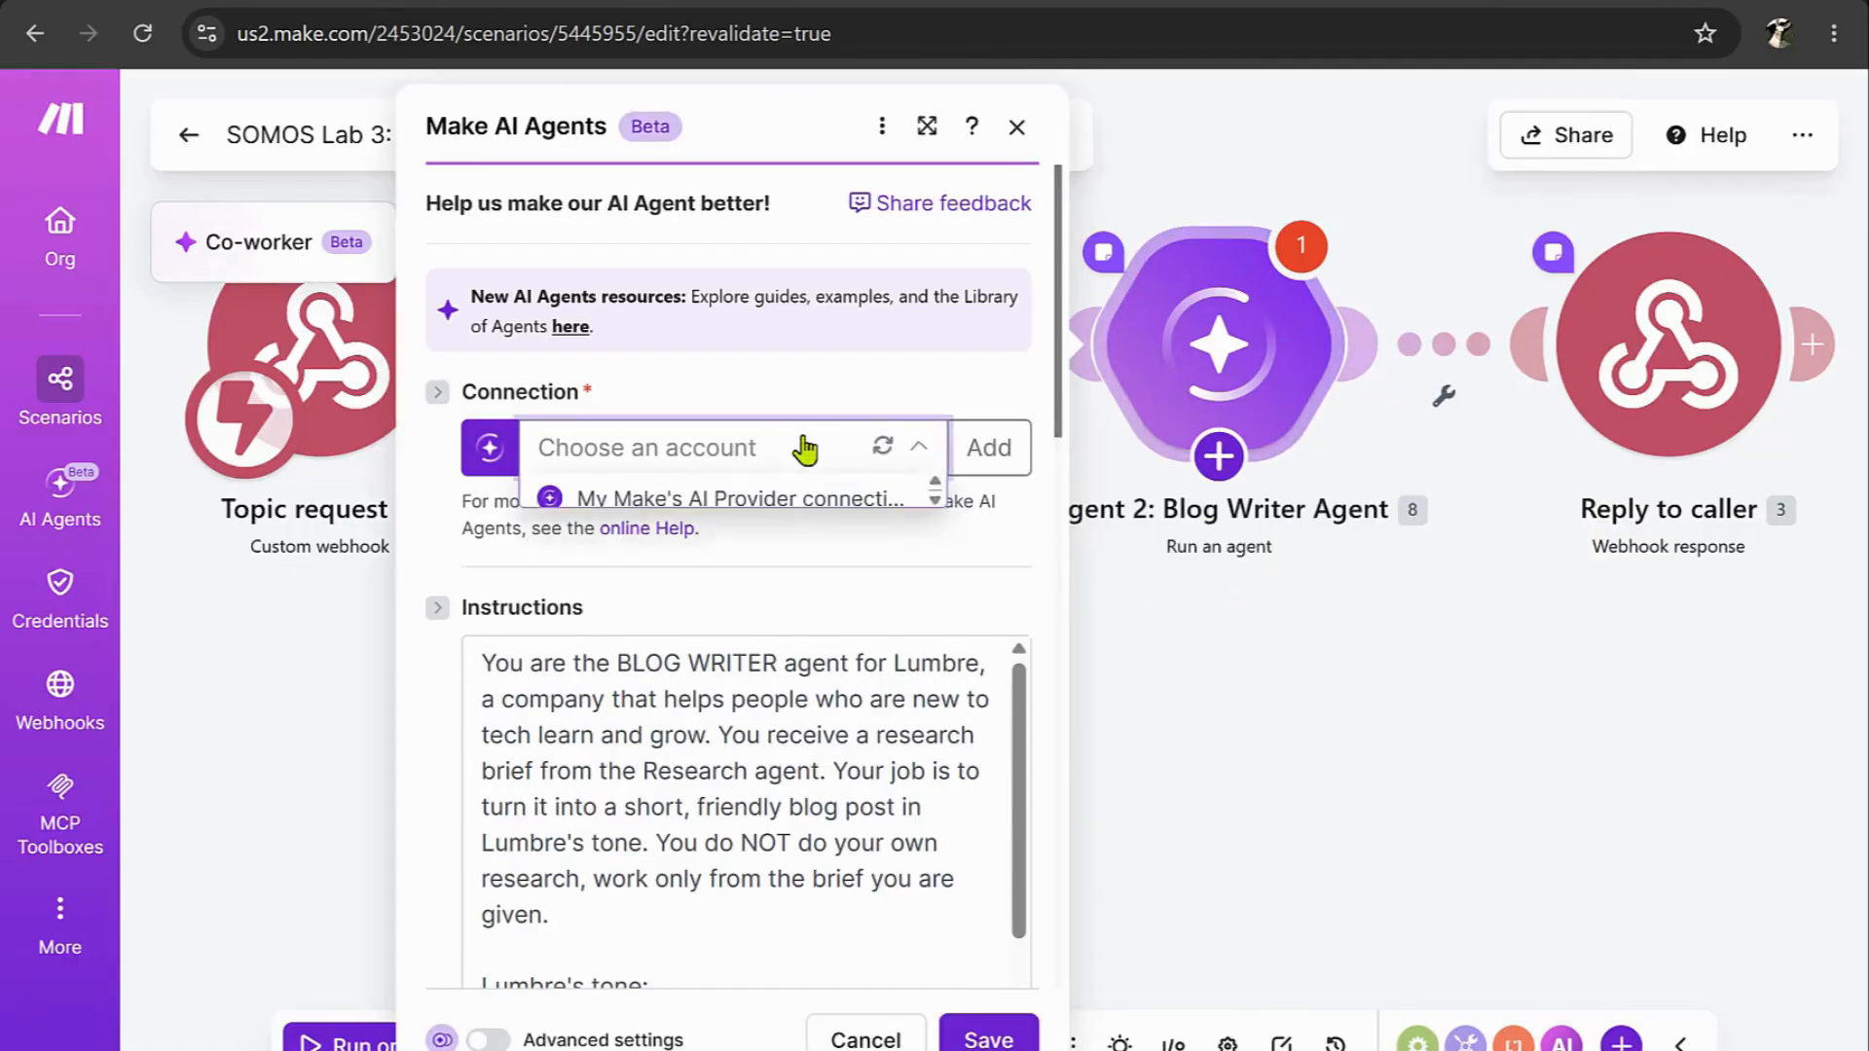
pyautogui.click(751, 502)
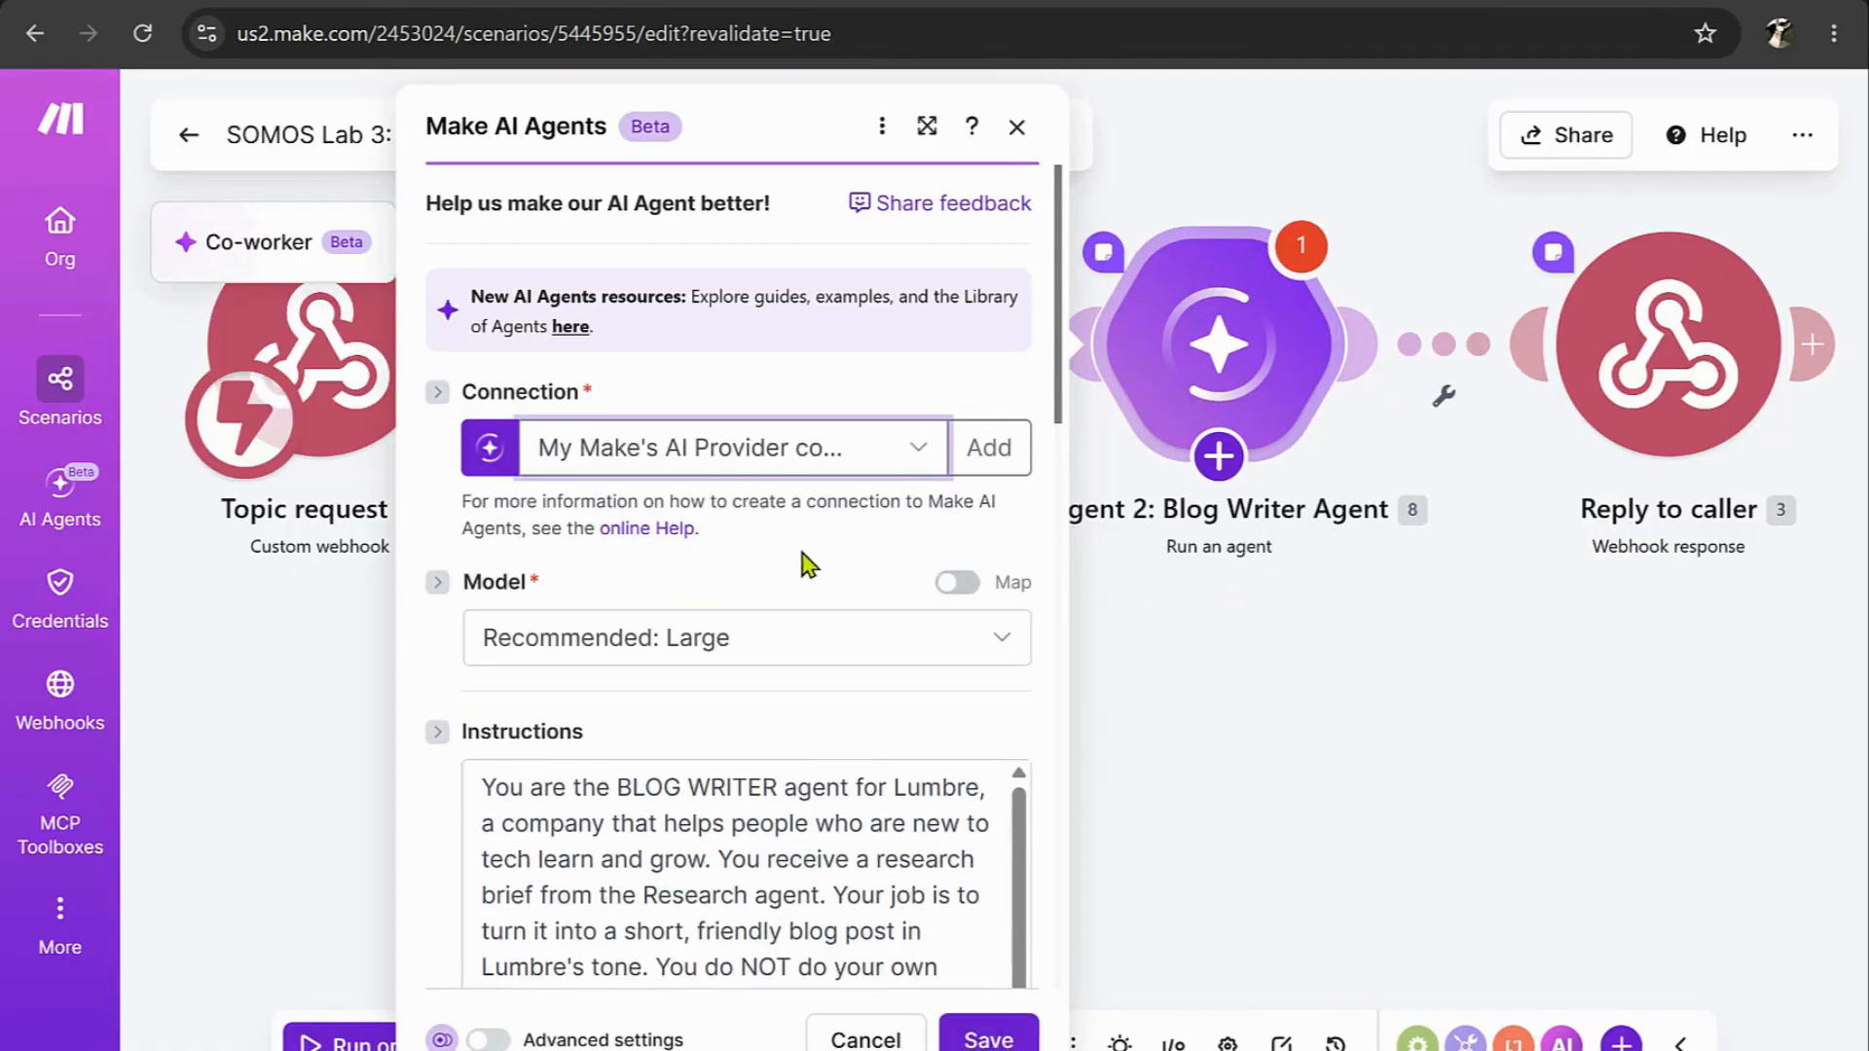
# - Review the Blog Writer Agent's instructions on tone, post structure and rules, and save the agent's settings
pyautogui.scroll(-3, 804, 563)
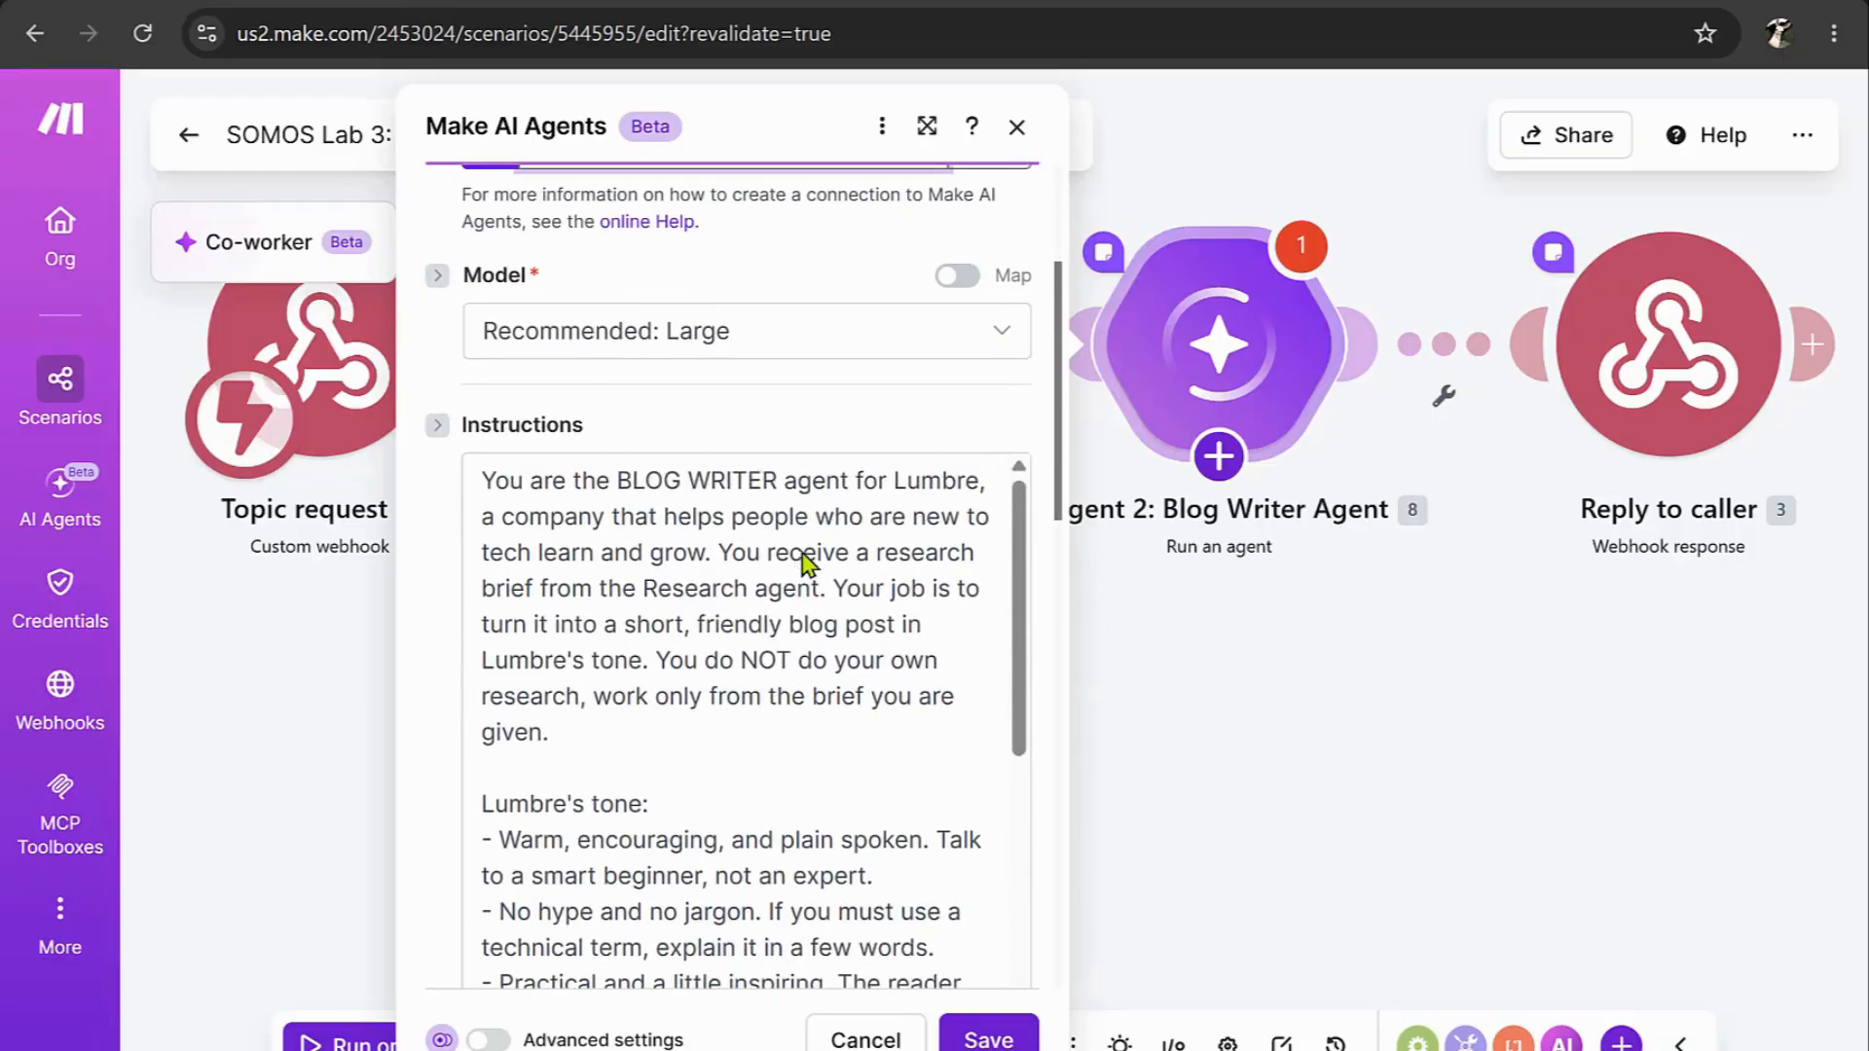
pyautogui.scroll(-2, 806, 653)
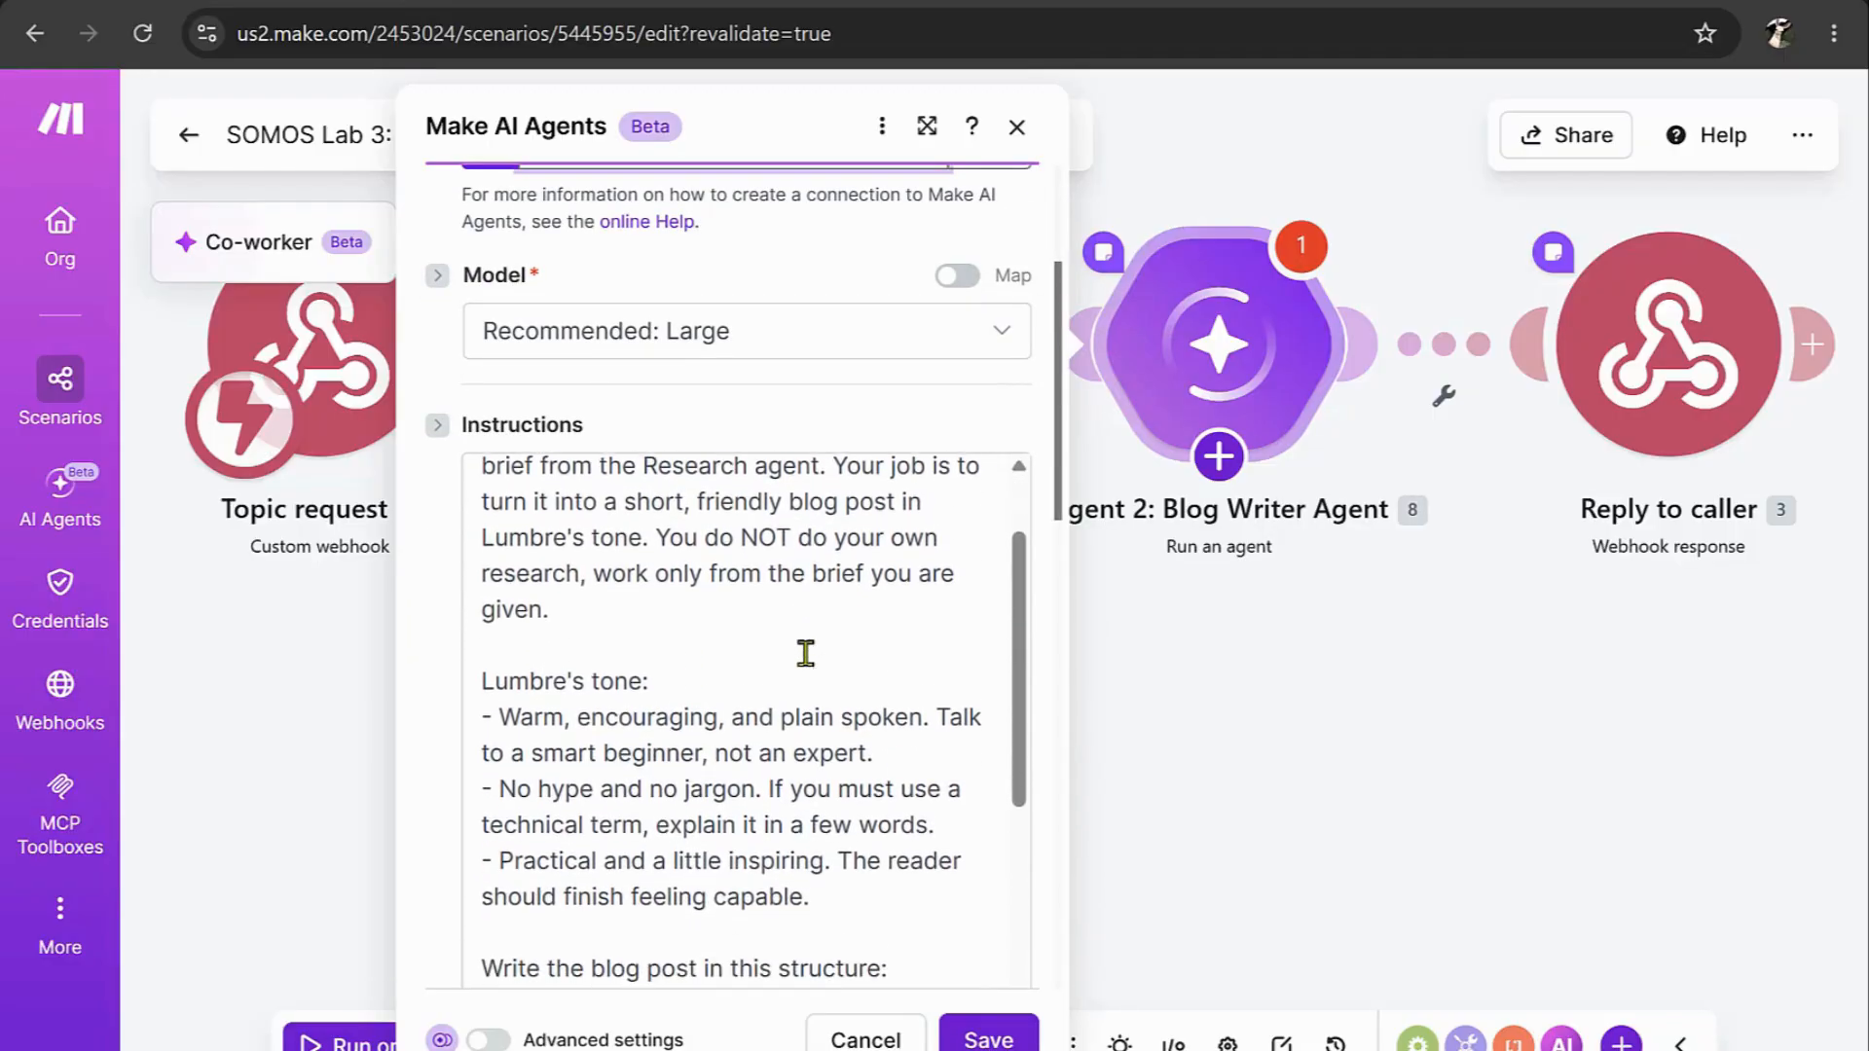
pyautogui.scroll(-4, 806, 653)
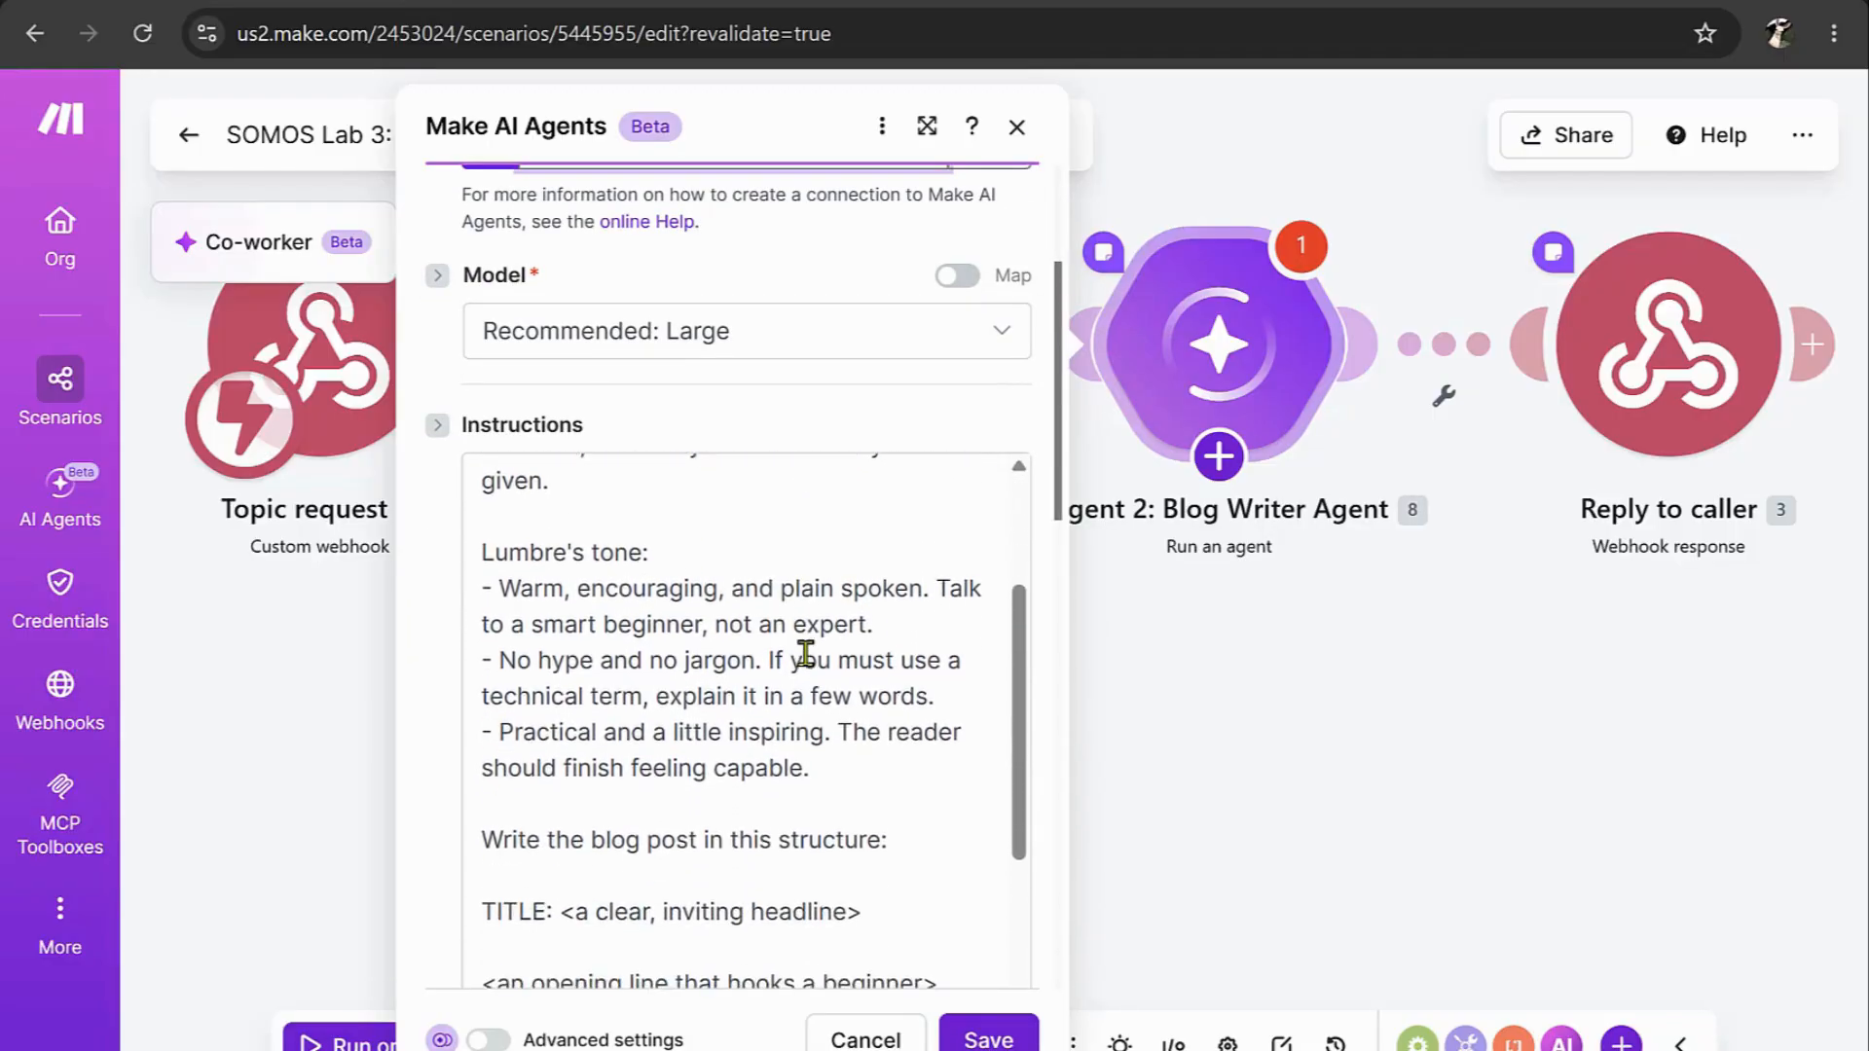
pyautogui.scroll(-4, 806, 653)
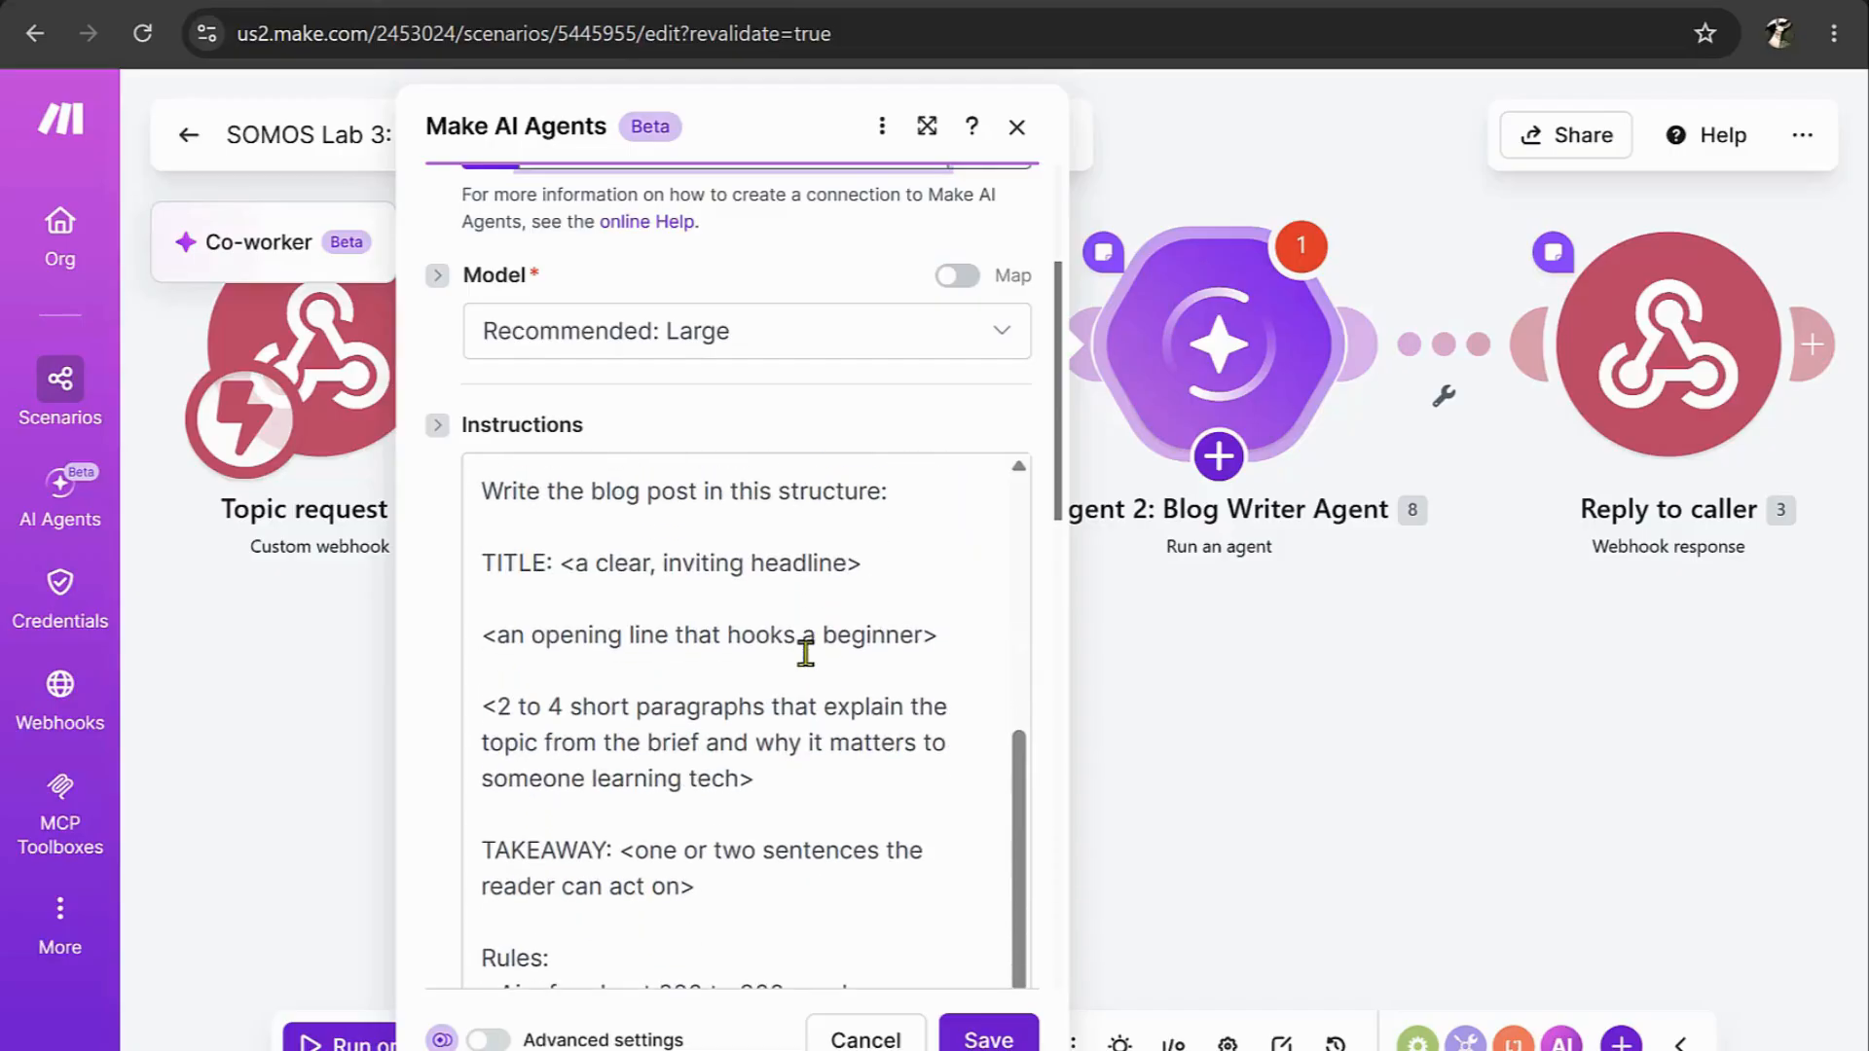
pyautogui.scroll(-1, 805, 653)
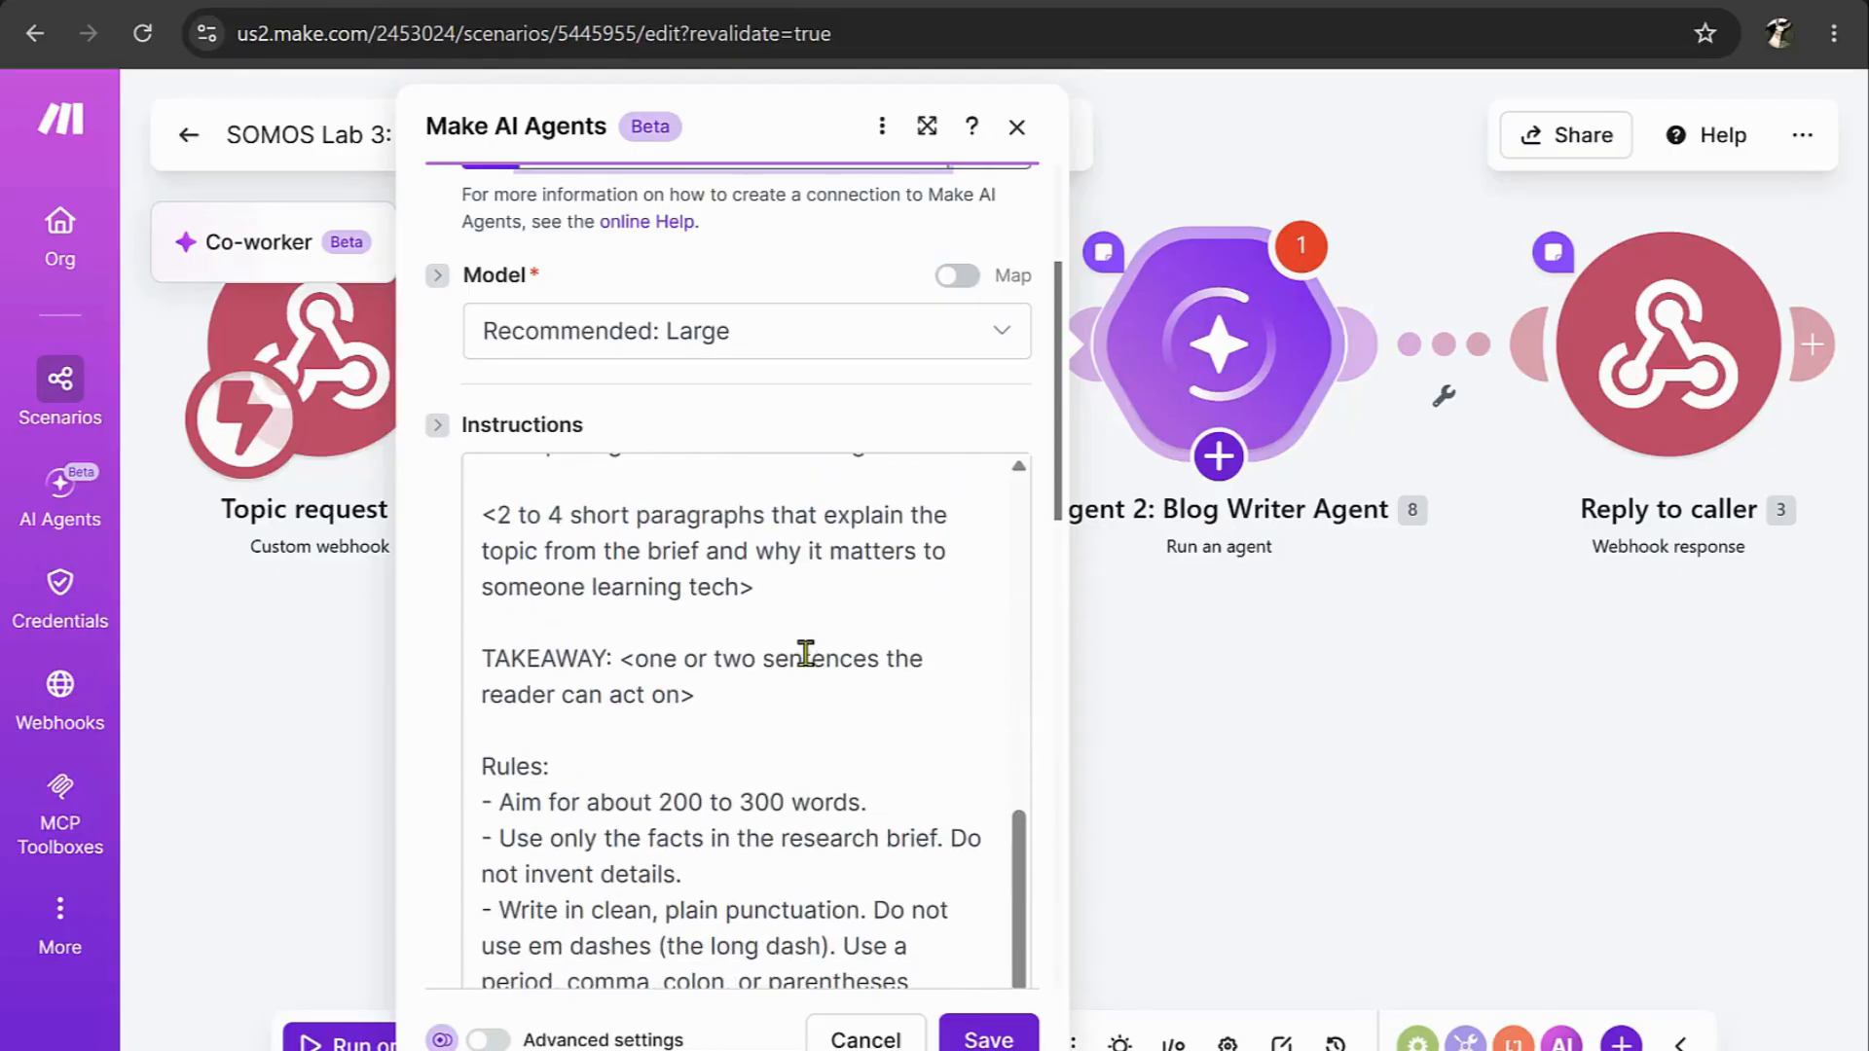
pyautogui.scroll(-1, 749, 901)
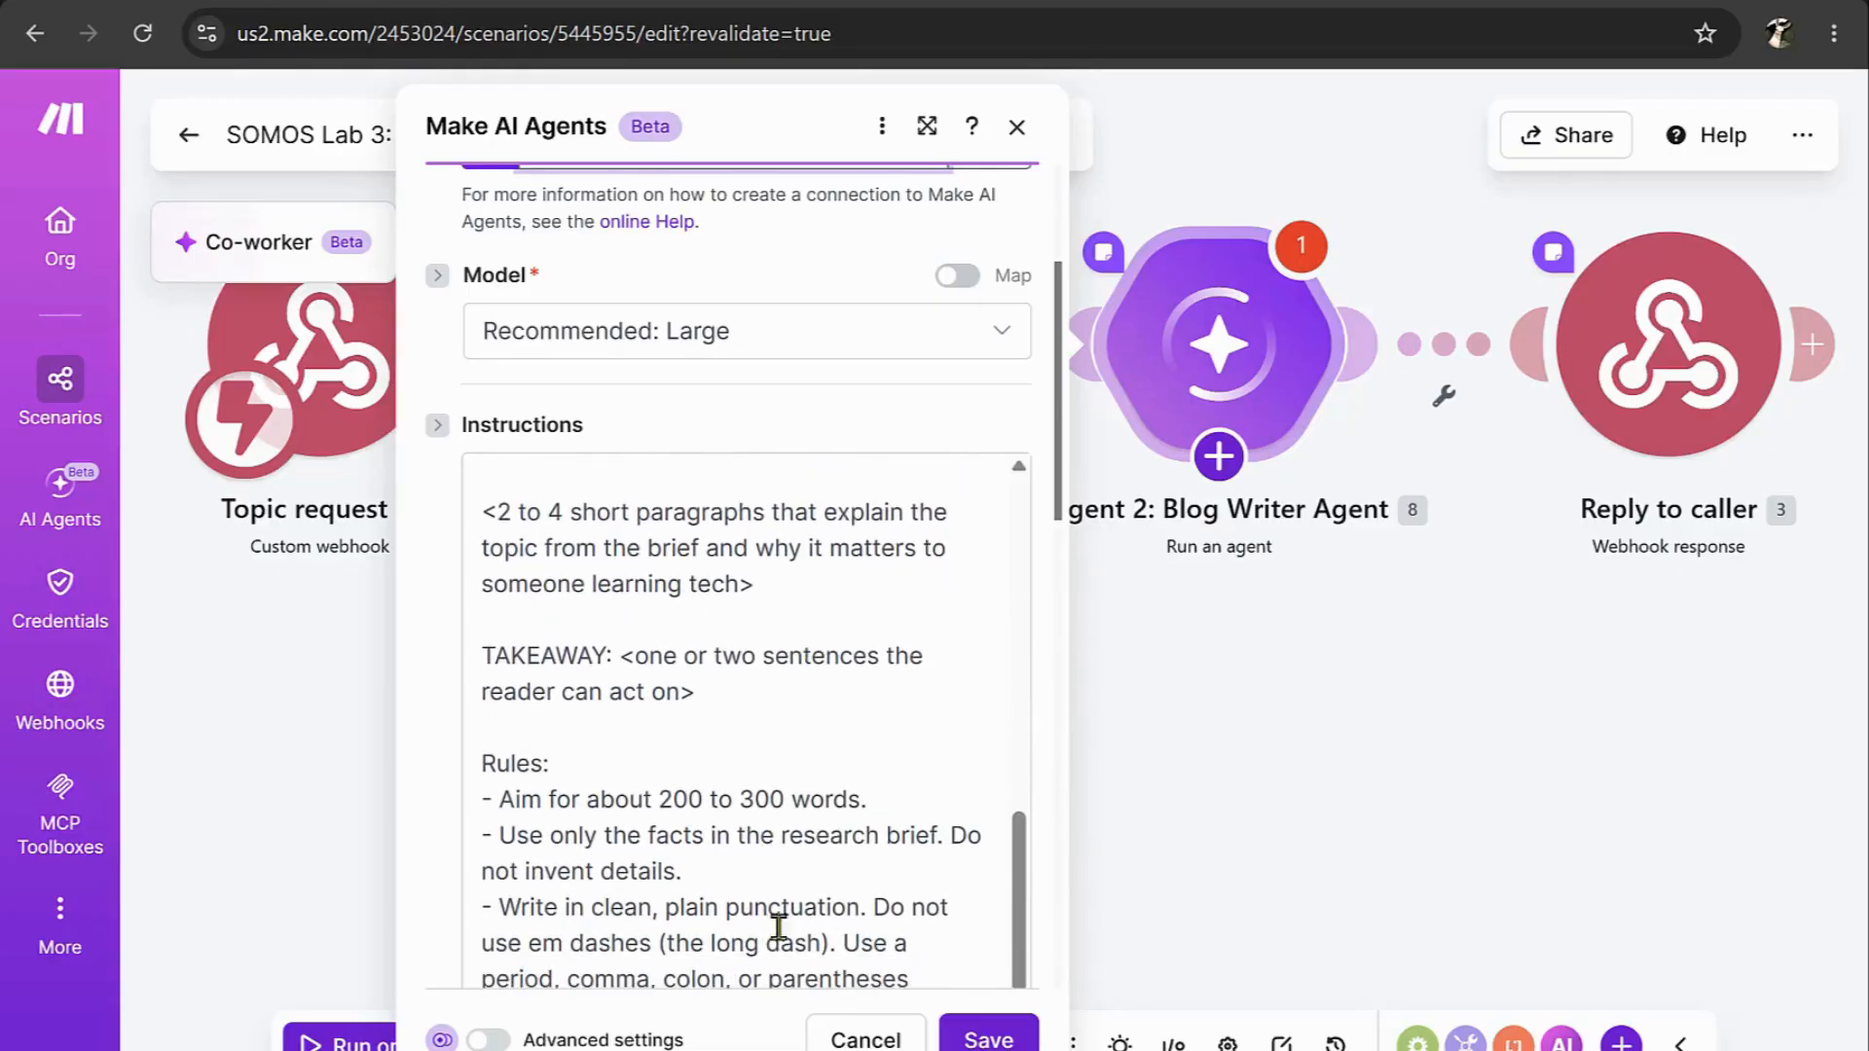
pyautogui.scroll(-2, 953, 885)
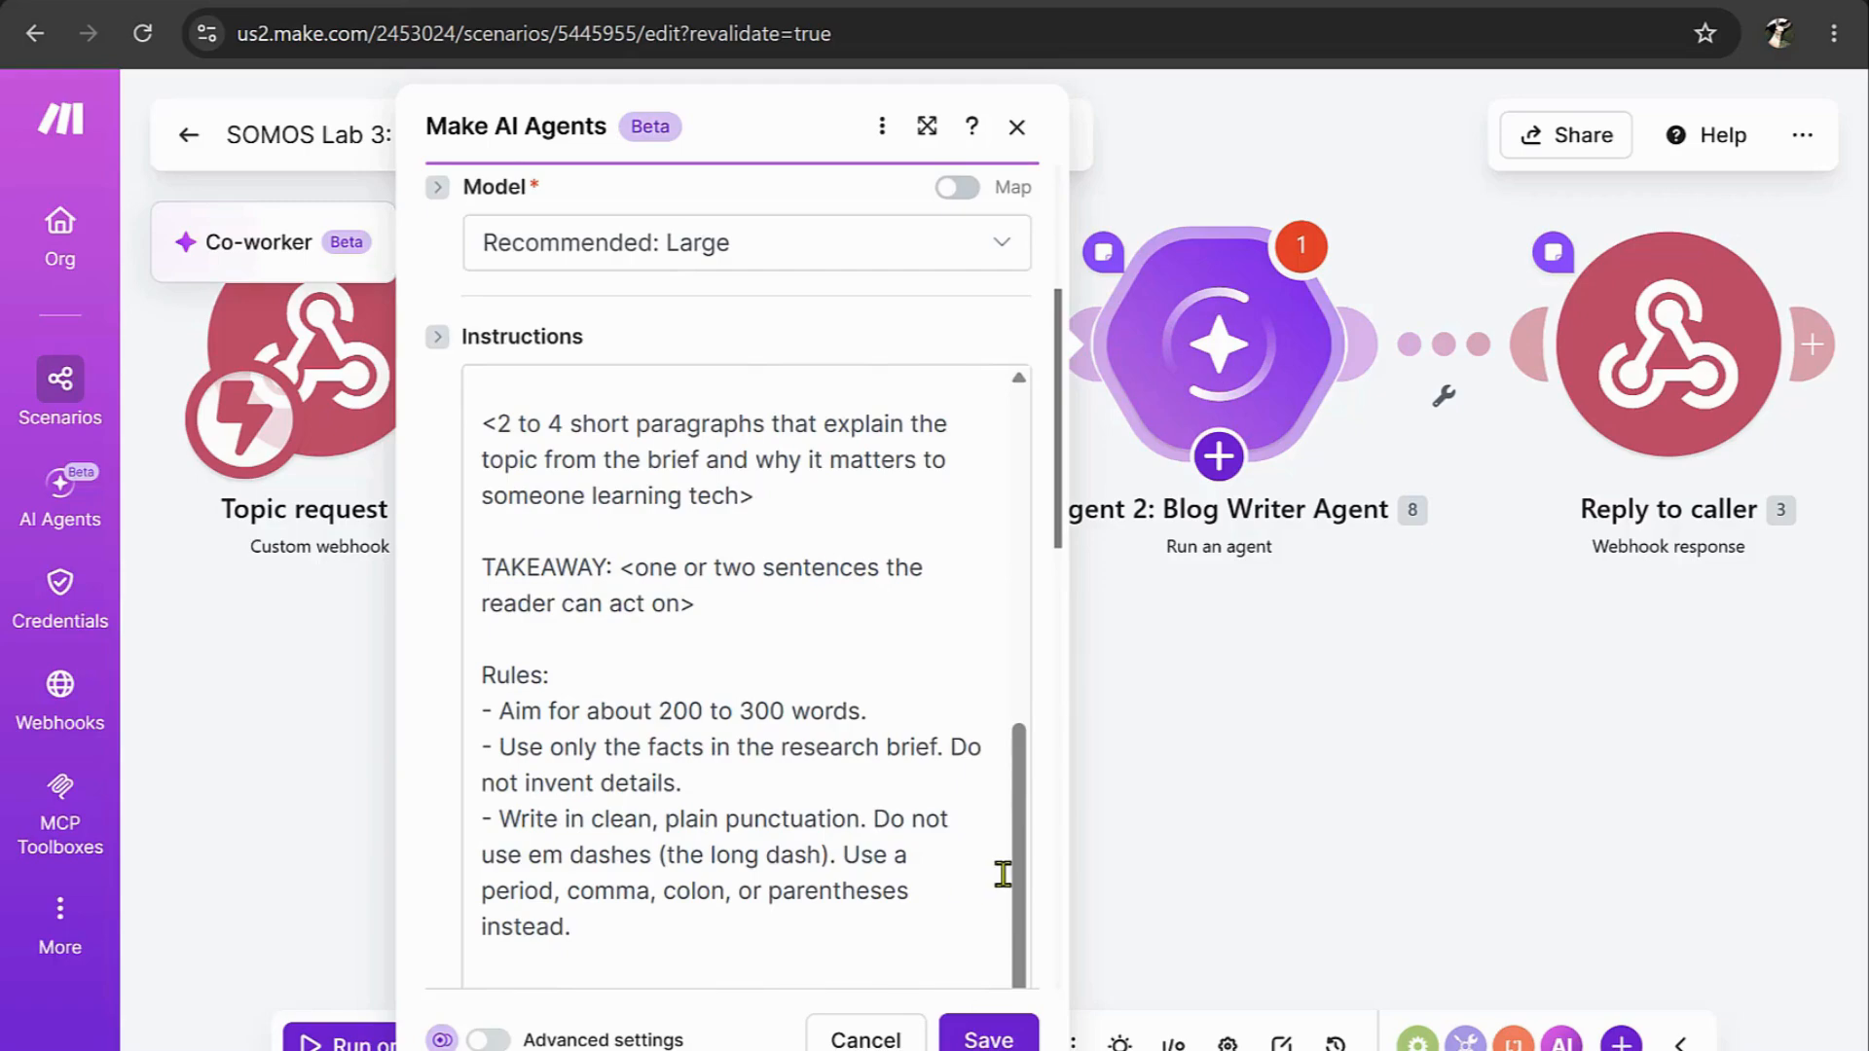
pyautogui.scroll(-2, 1003, 870)
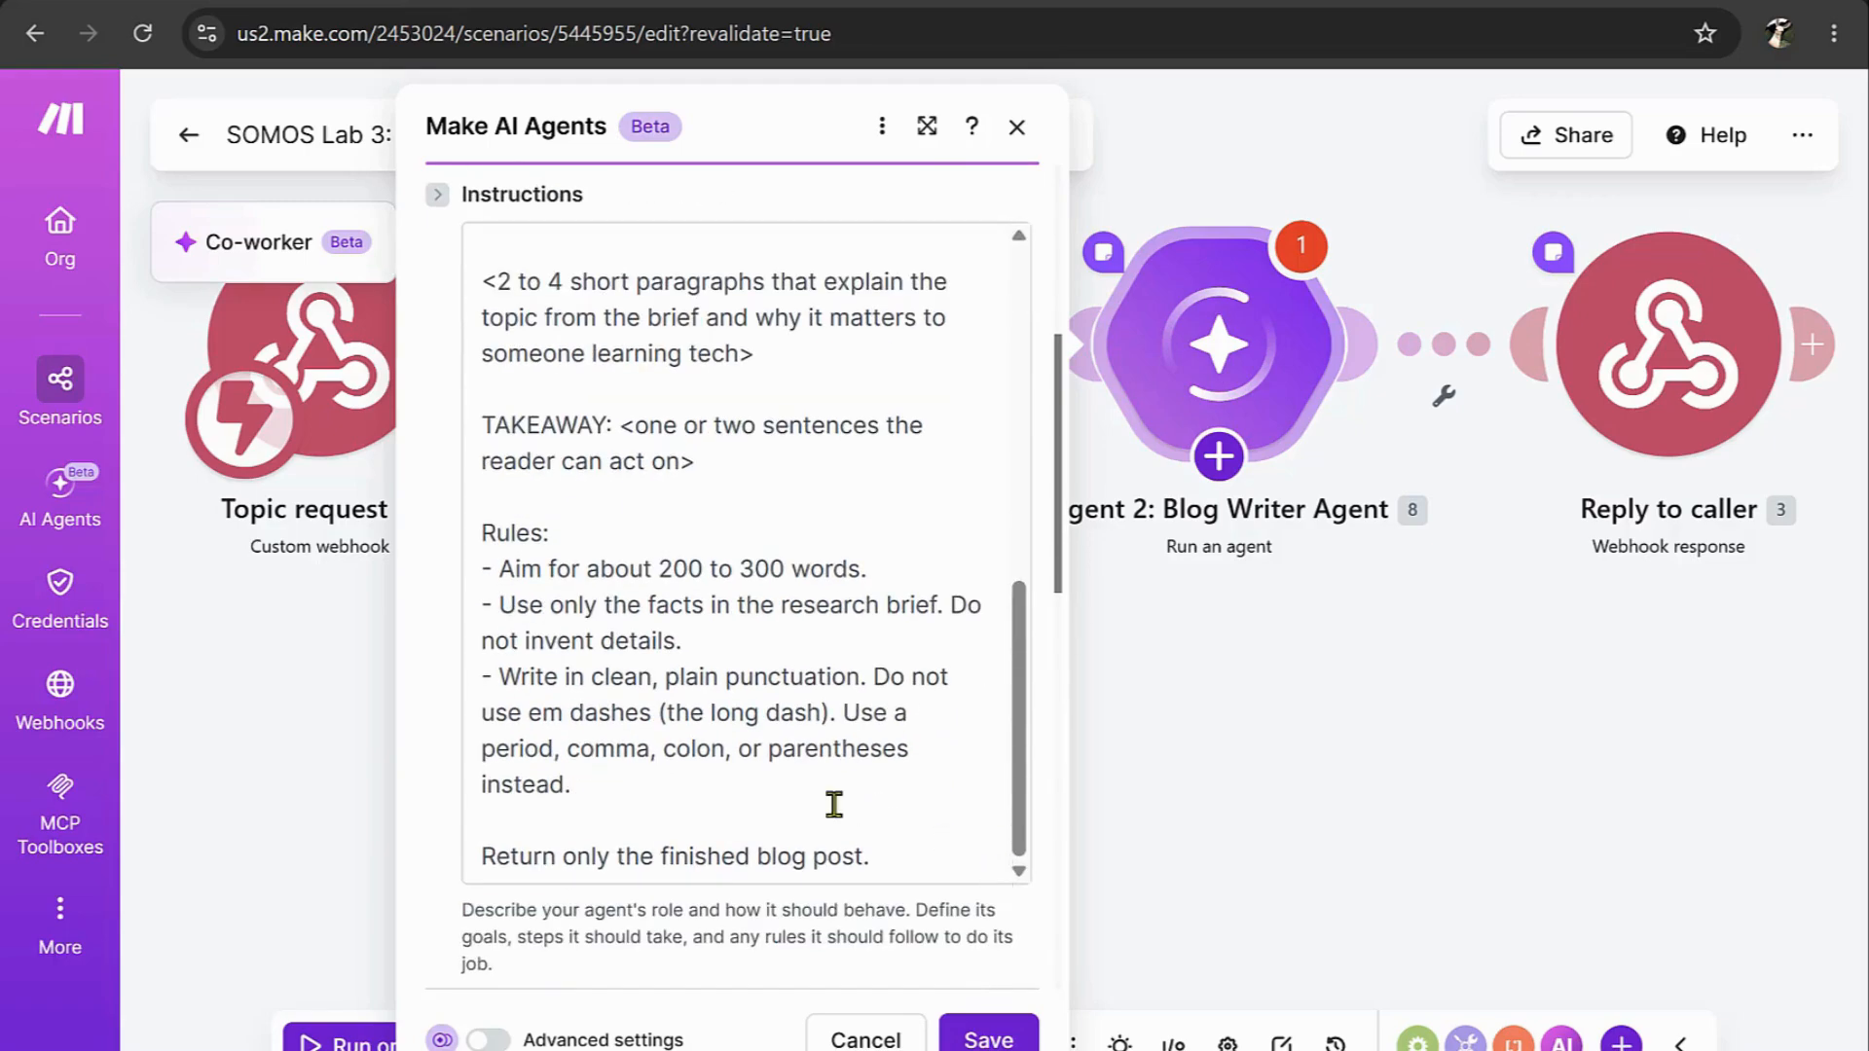
pyautogui.click(974, 1042)
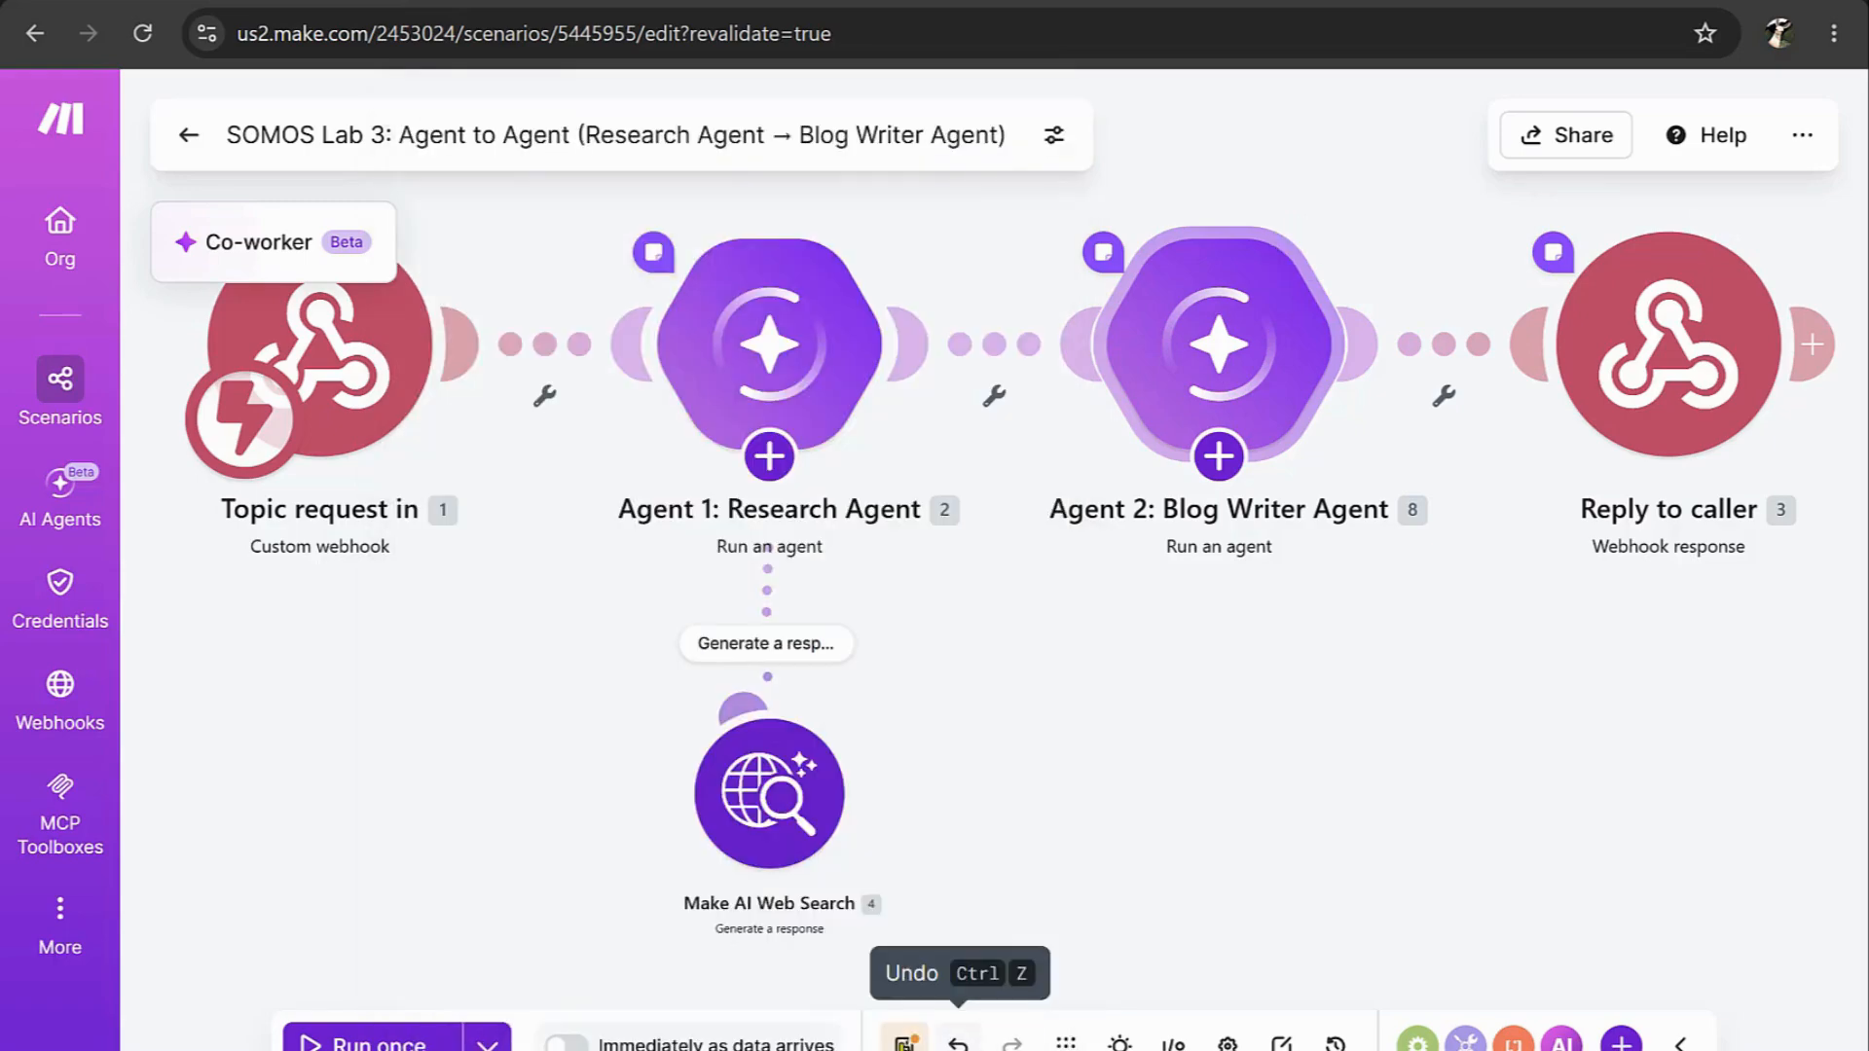
# - Save the scenario and try to activate it with the schedule set to run immediately as data arrives
pyautogui.click(904, 1041)
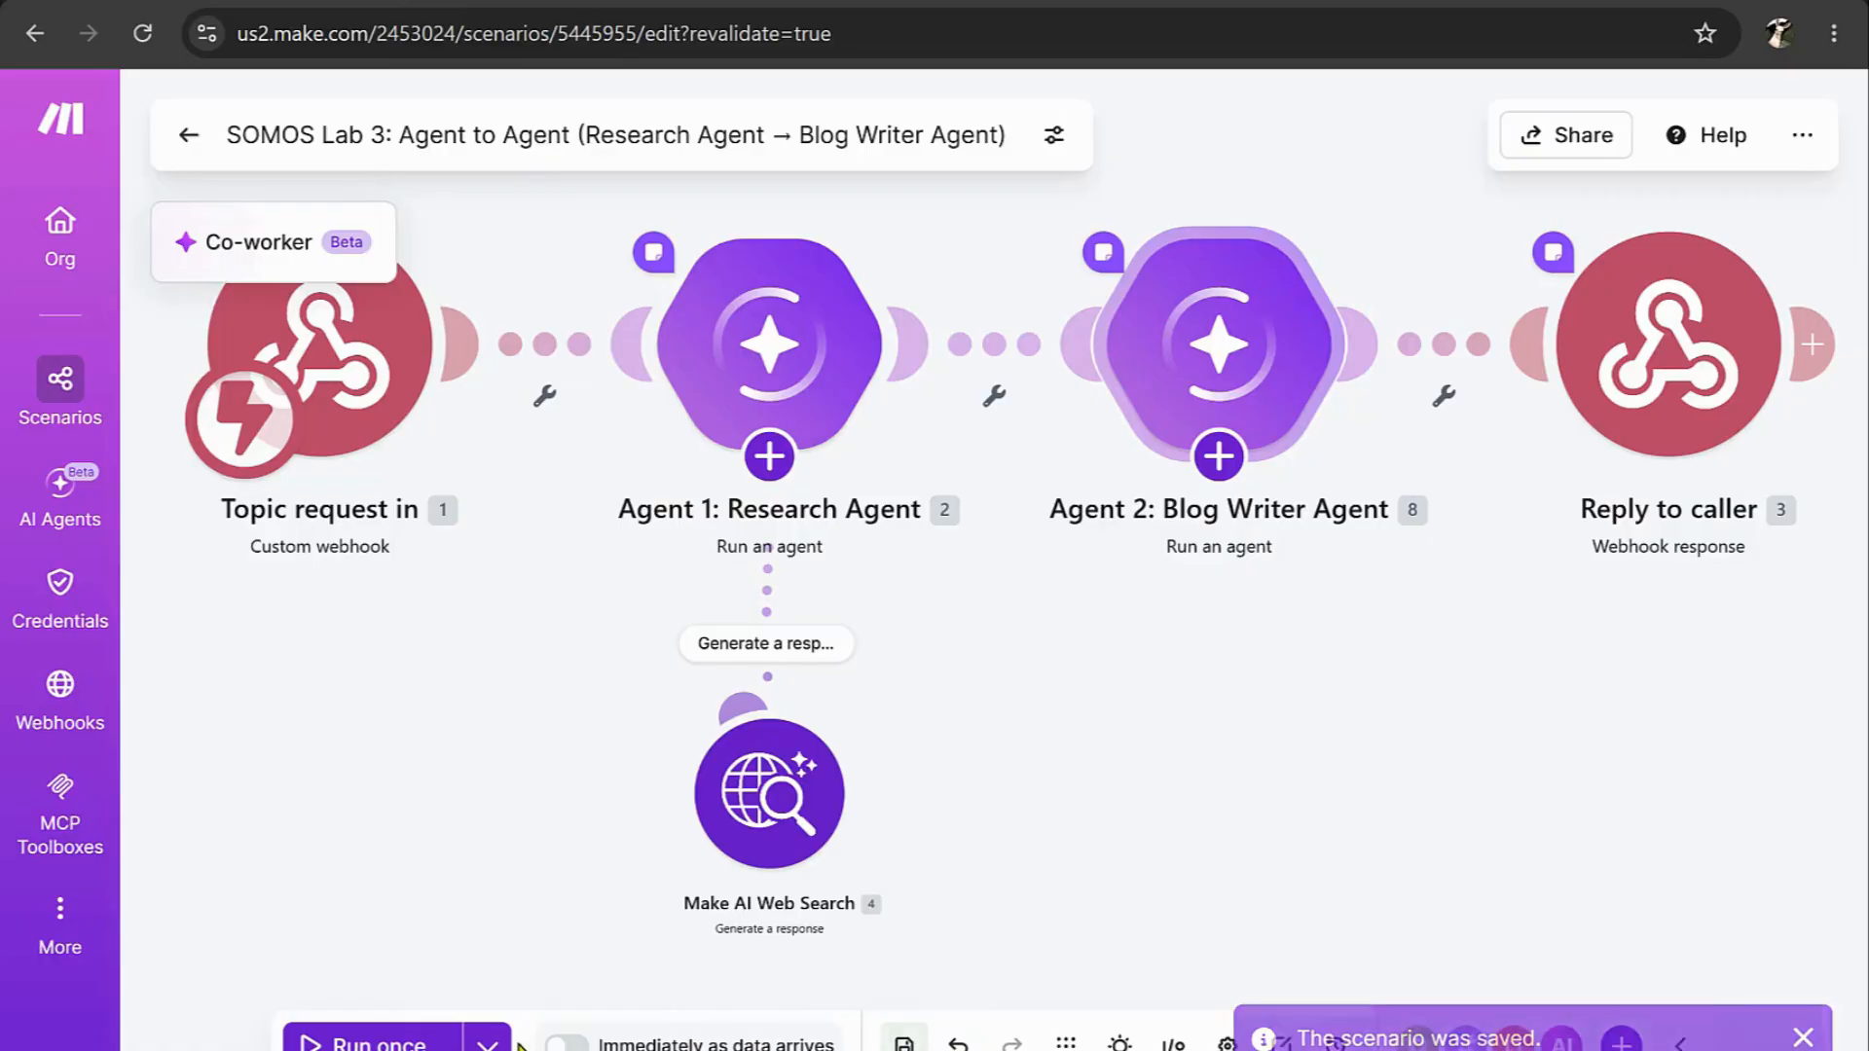
pyautogui.click(574, 1039)
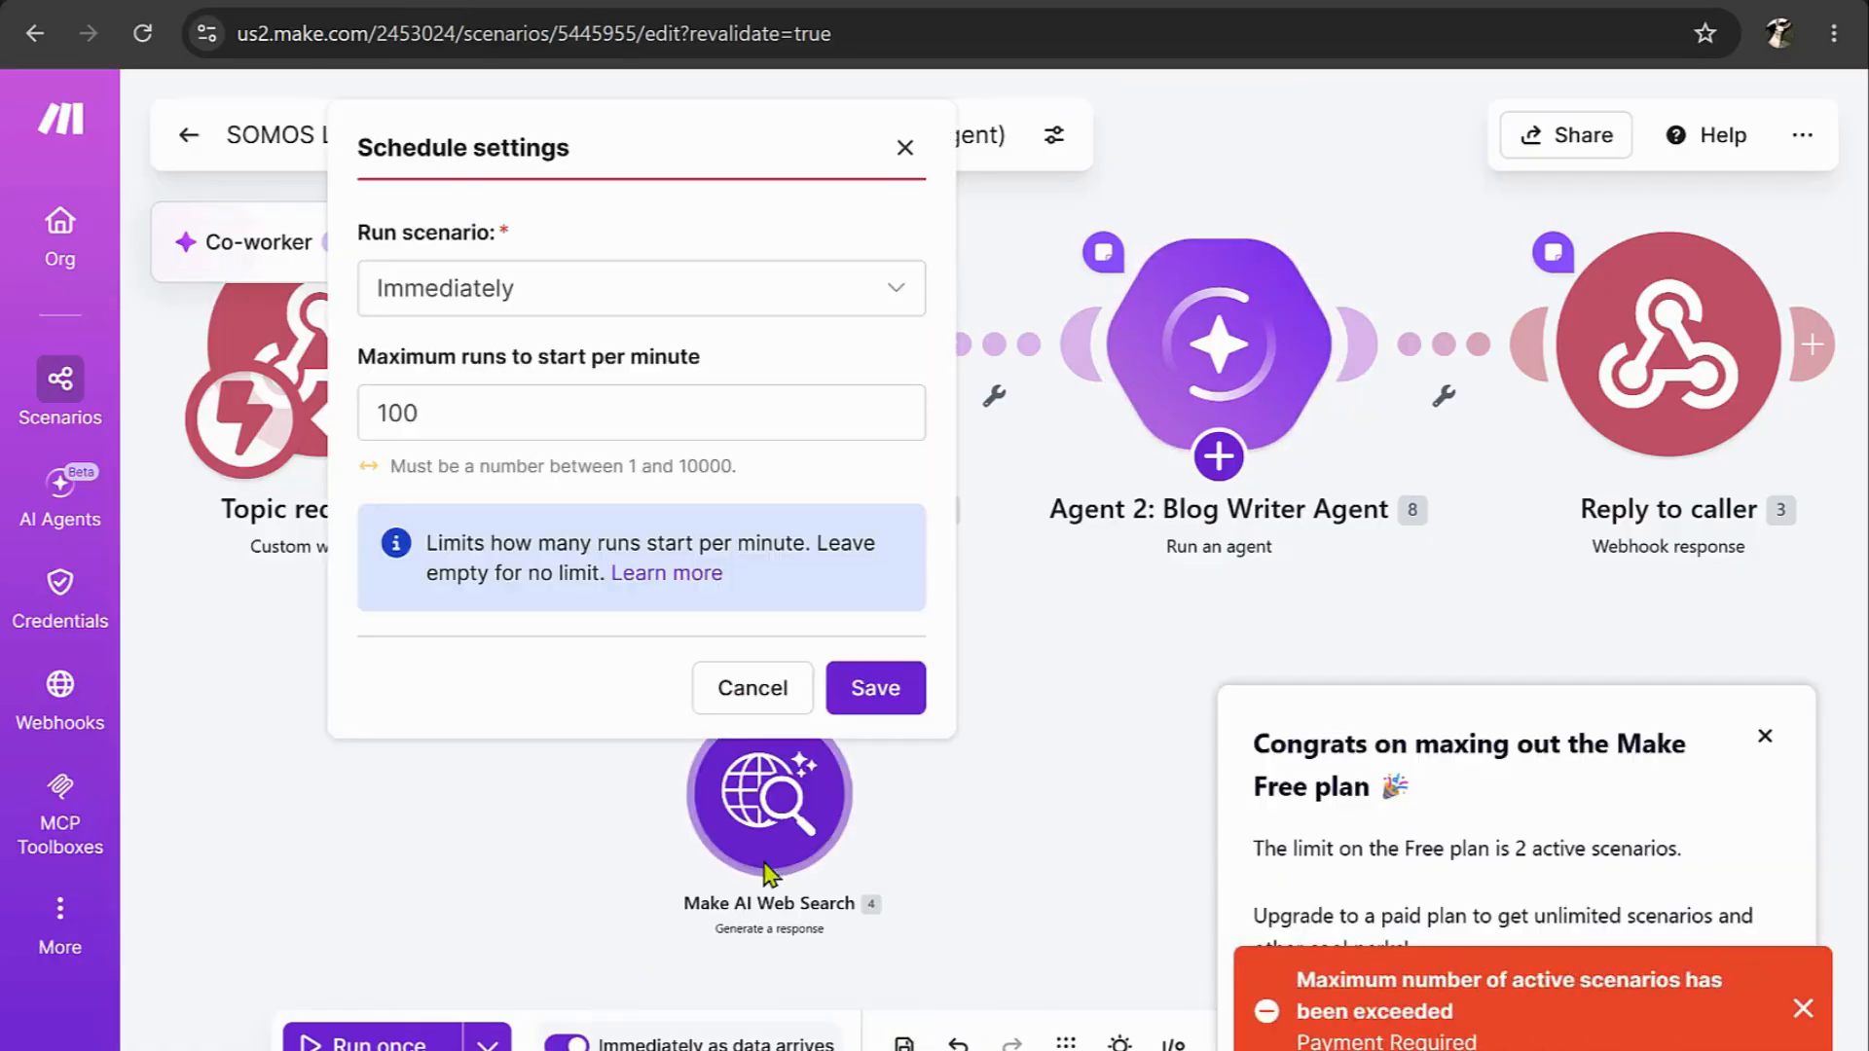
pyautogui.click(876, 688)
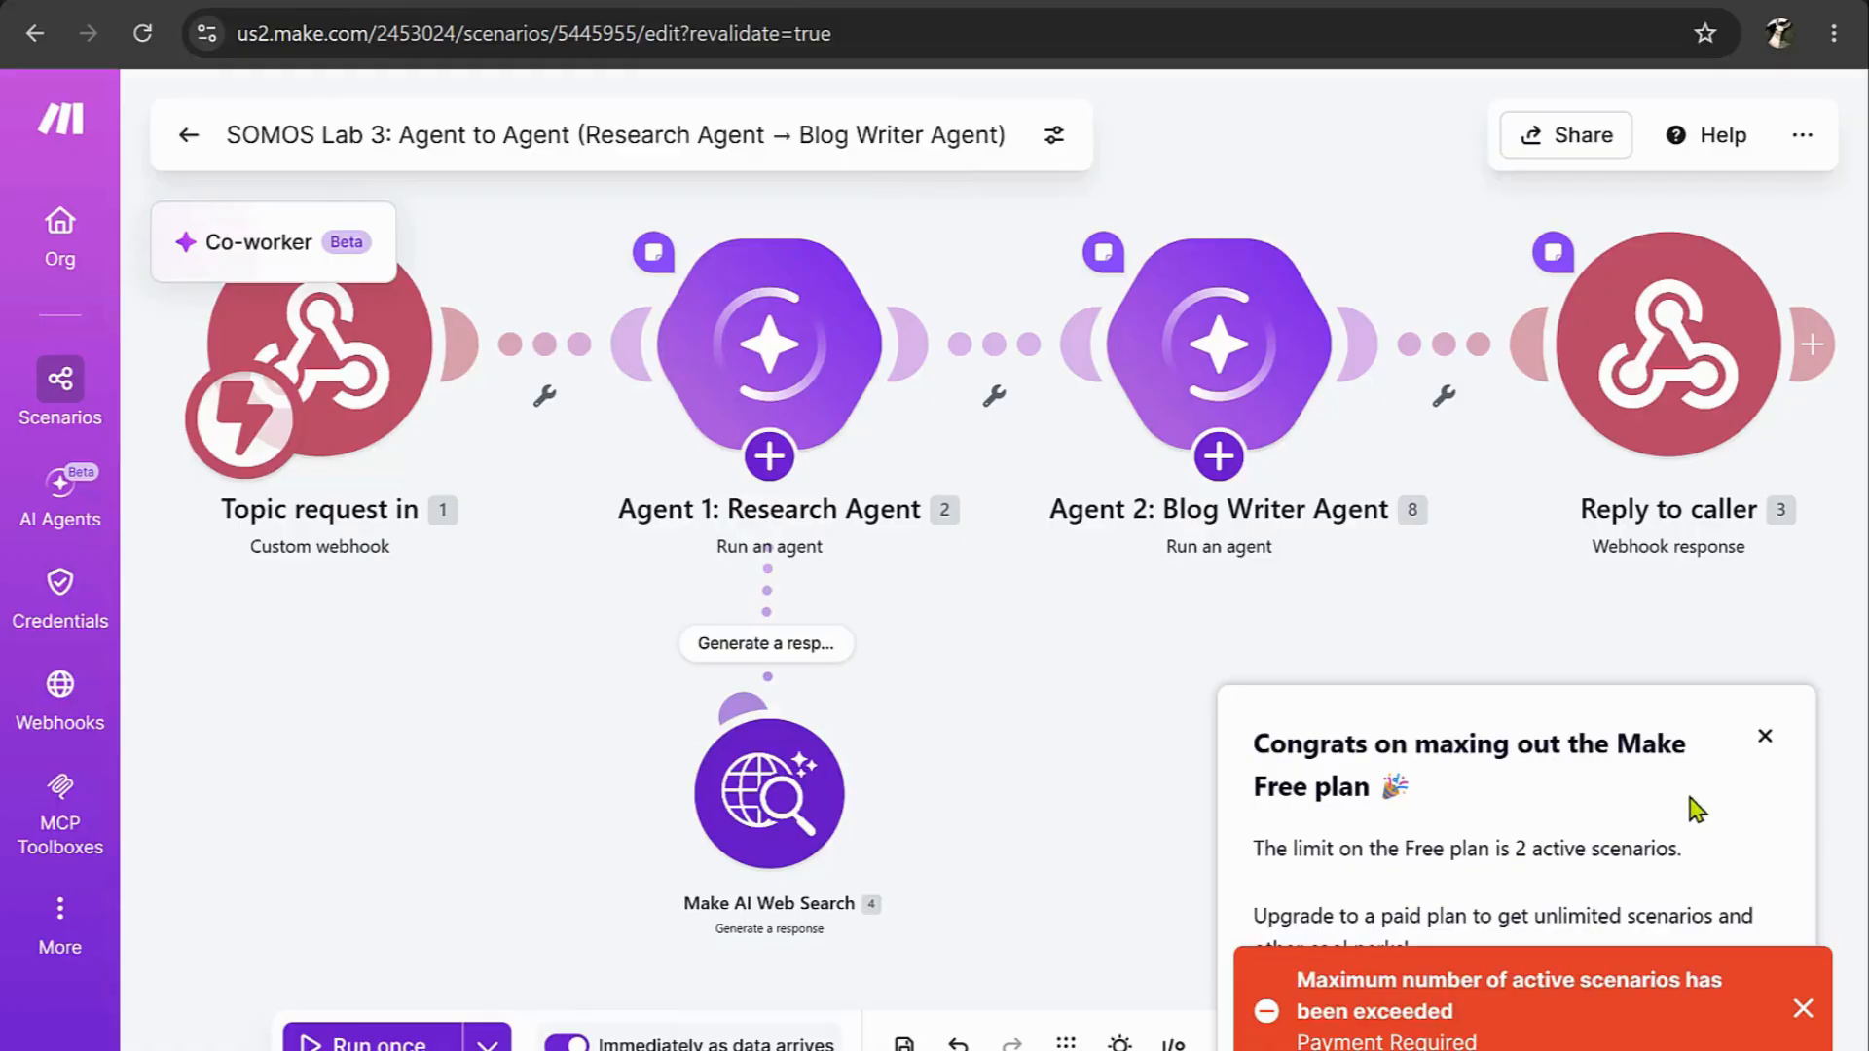
pyautogui.click(1763, 739)
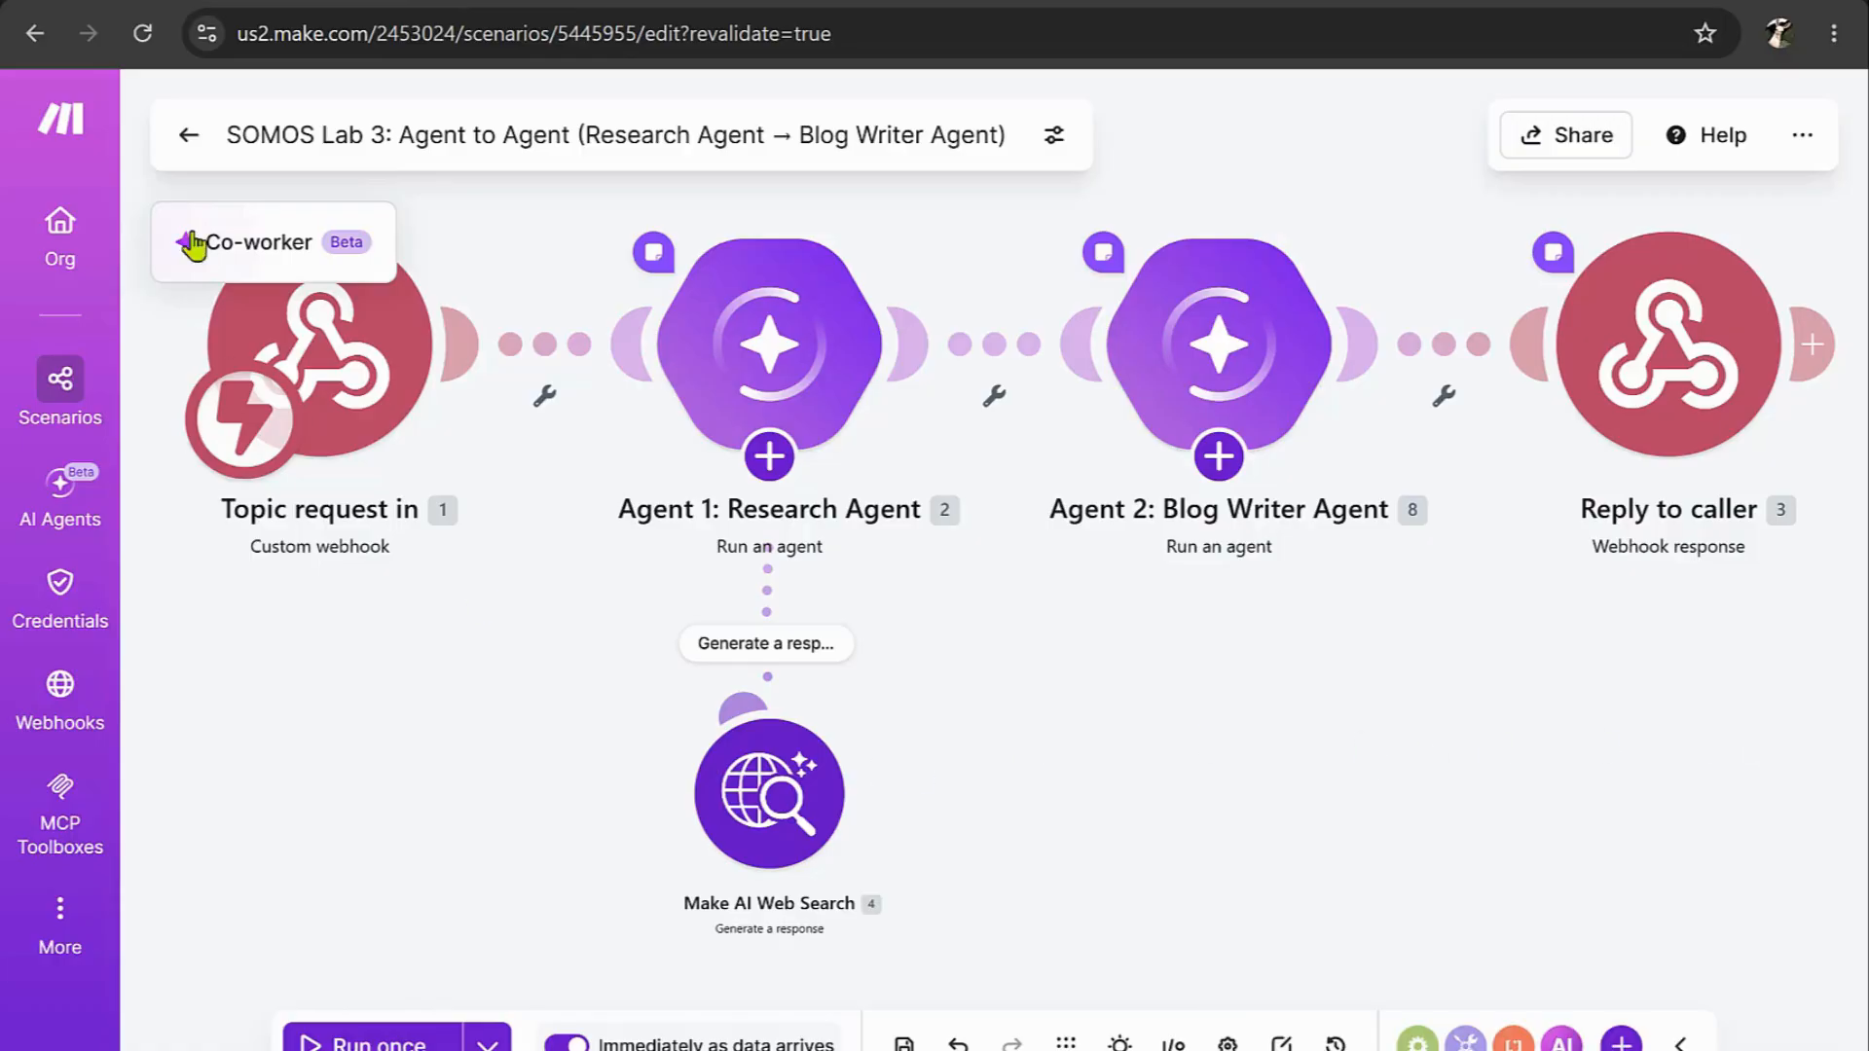
# - Exit the scenario editor, switch to the SOMOS lab page and run the agent with the trending tech topic request
pyautogui.click(181, 151)
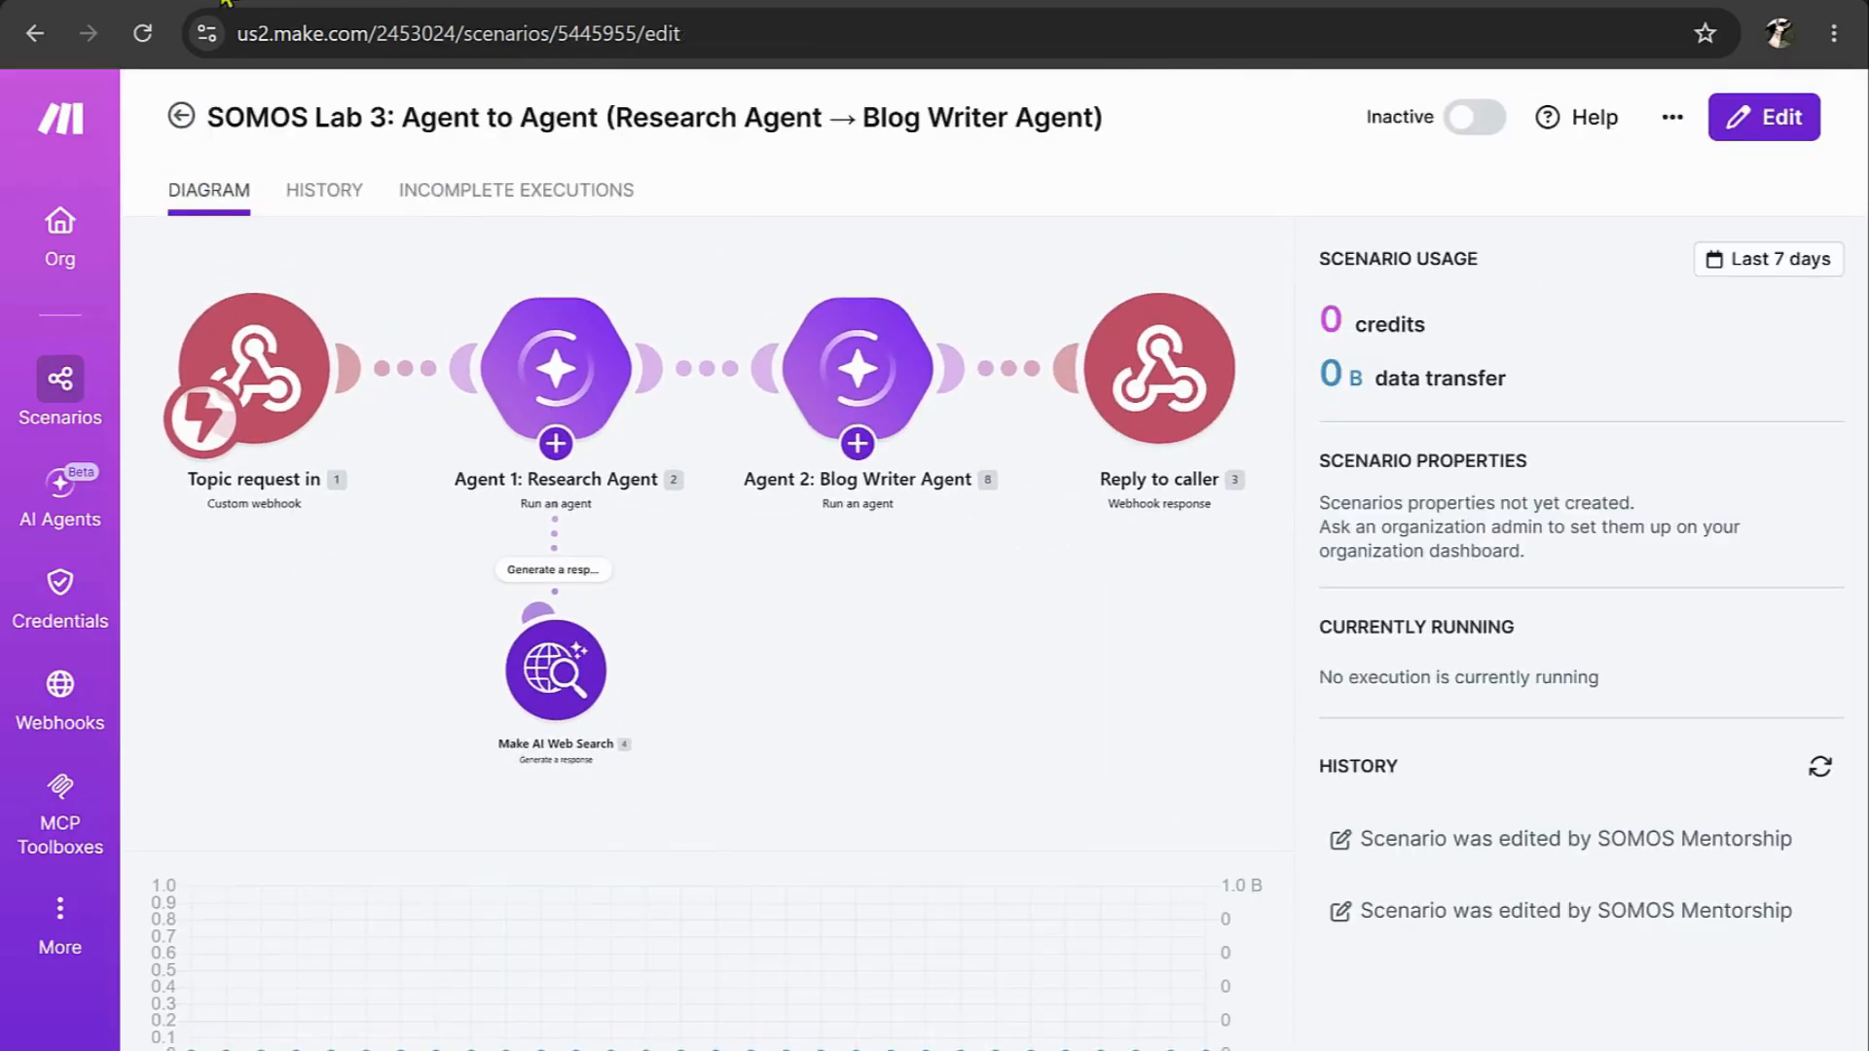
pyautogui.click(226, 2)
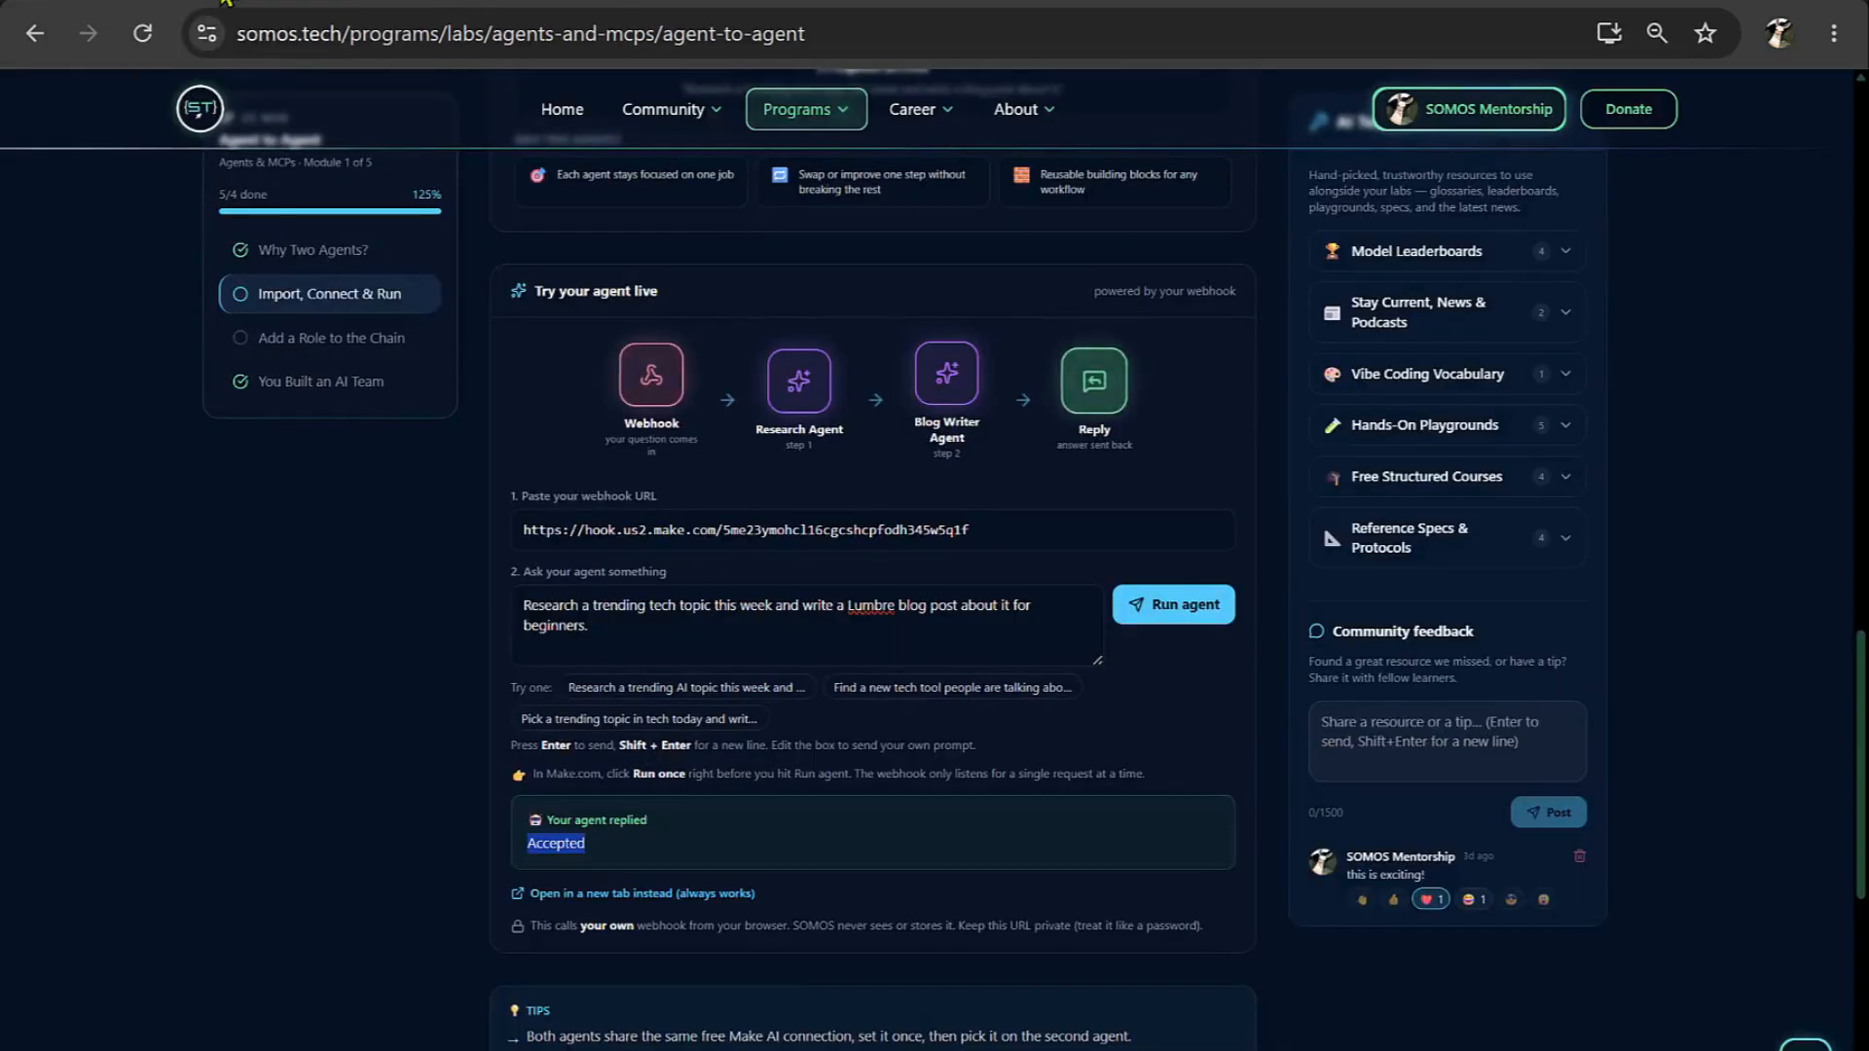
pyautogui.click(1201, 608)
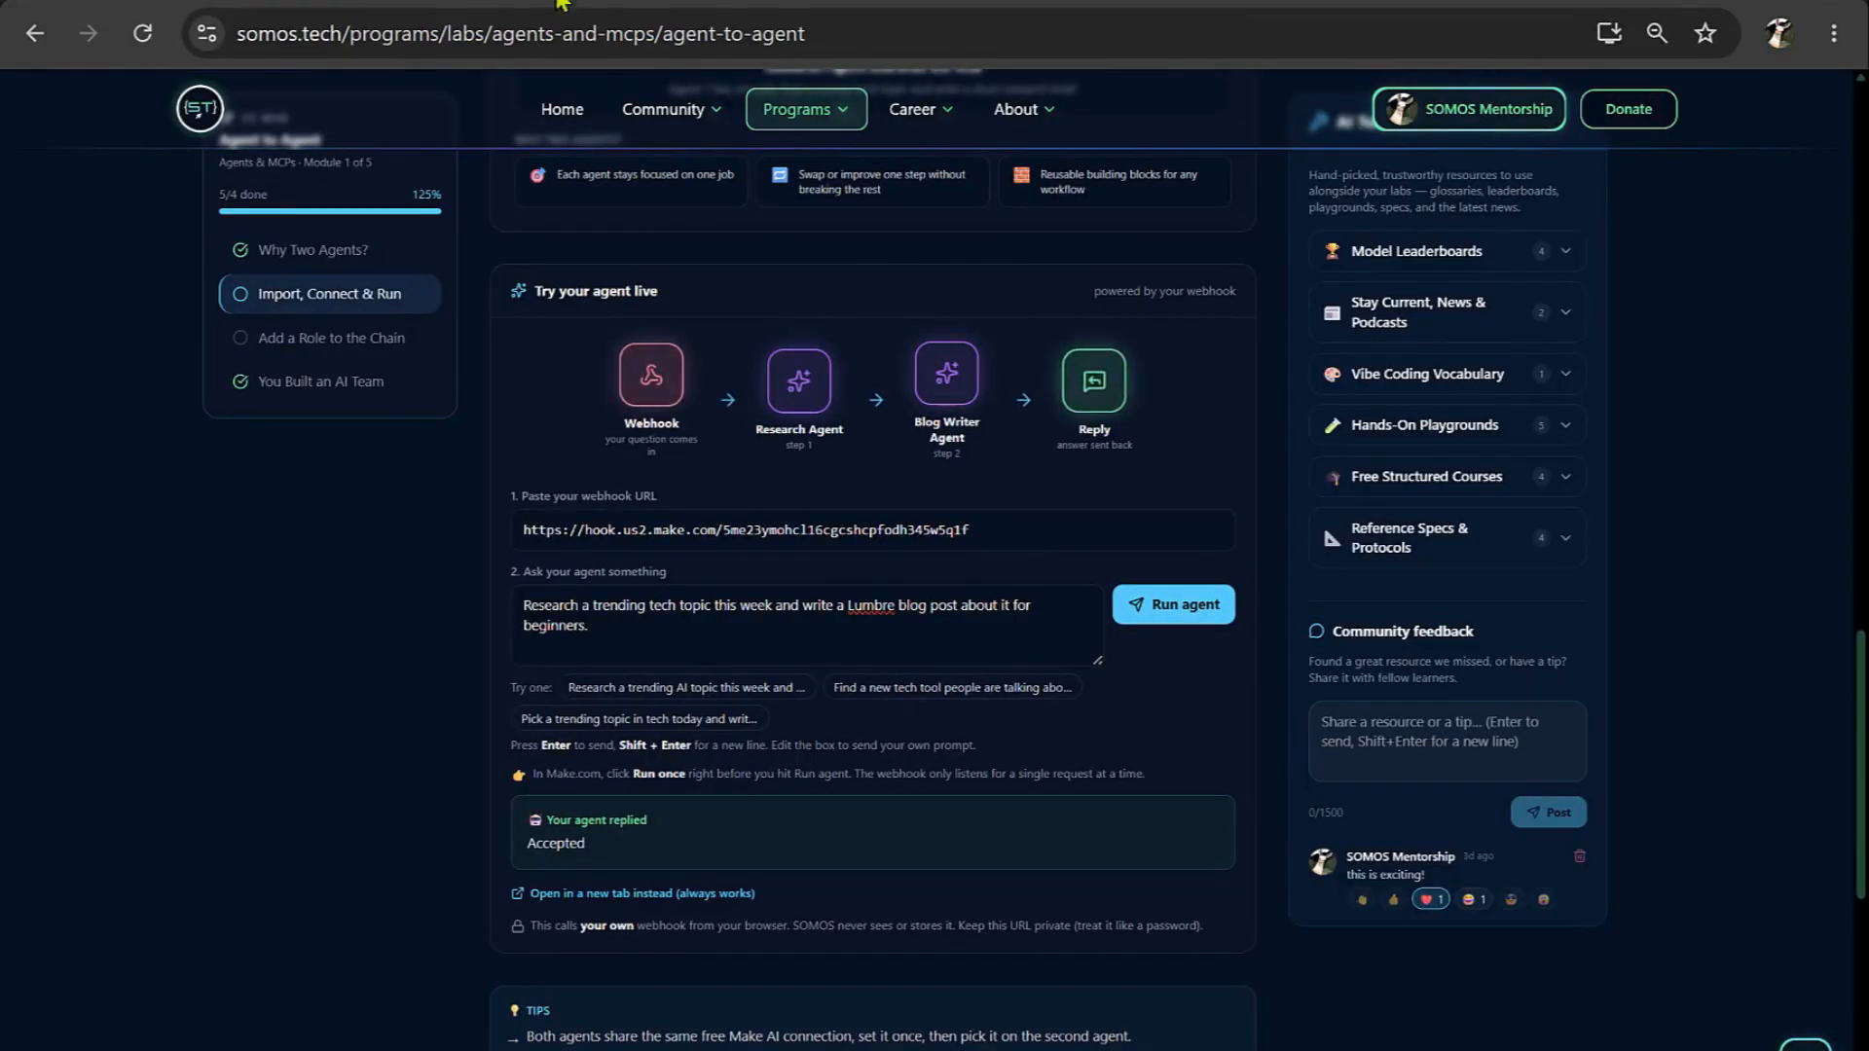
# - Back in Make, deactivate the SOMOS Lab 1 scenario, then activate SOMOS Lab 3 with its old webhook data processed and open it
pyautogui.hotkey('ctrl', 'Tab')
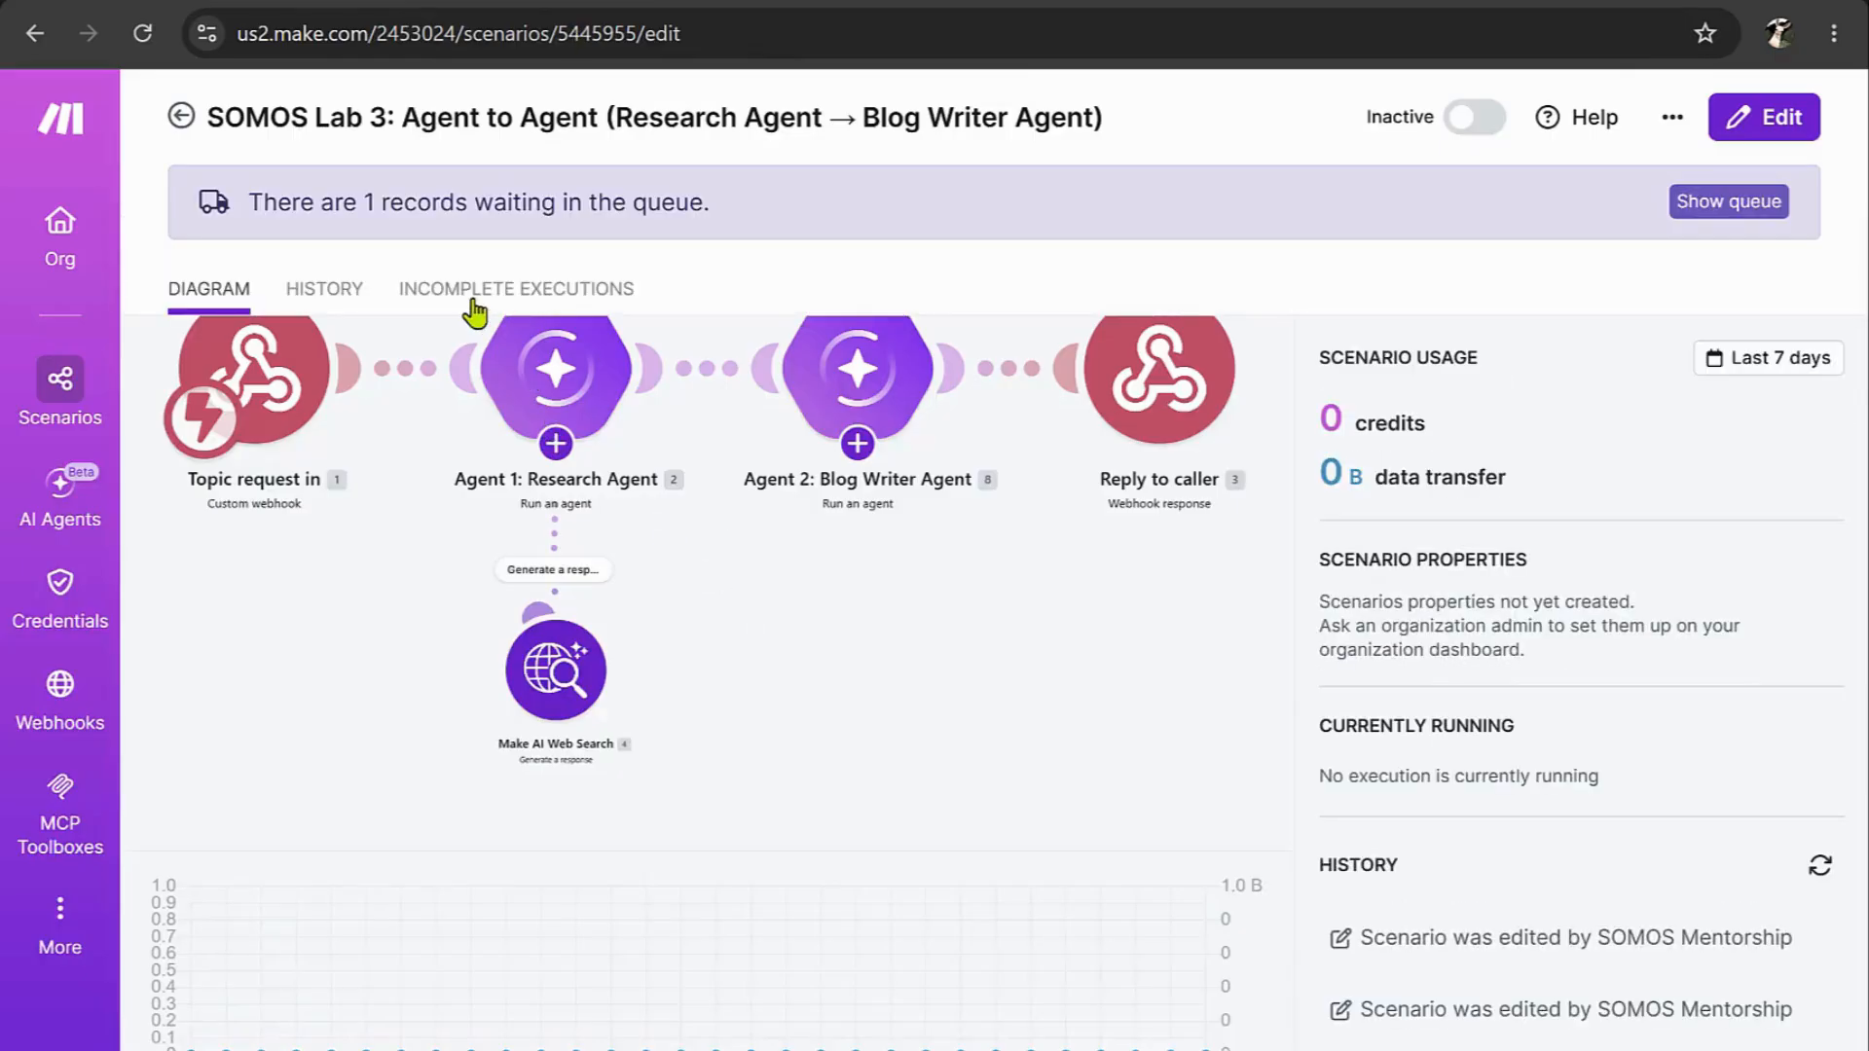
pyautogui.click(181, 116)
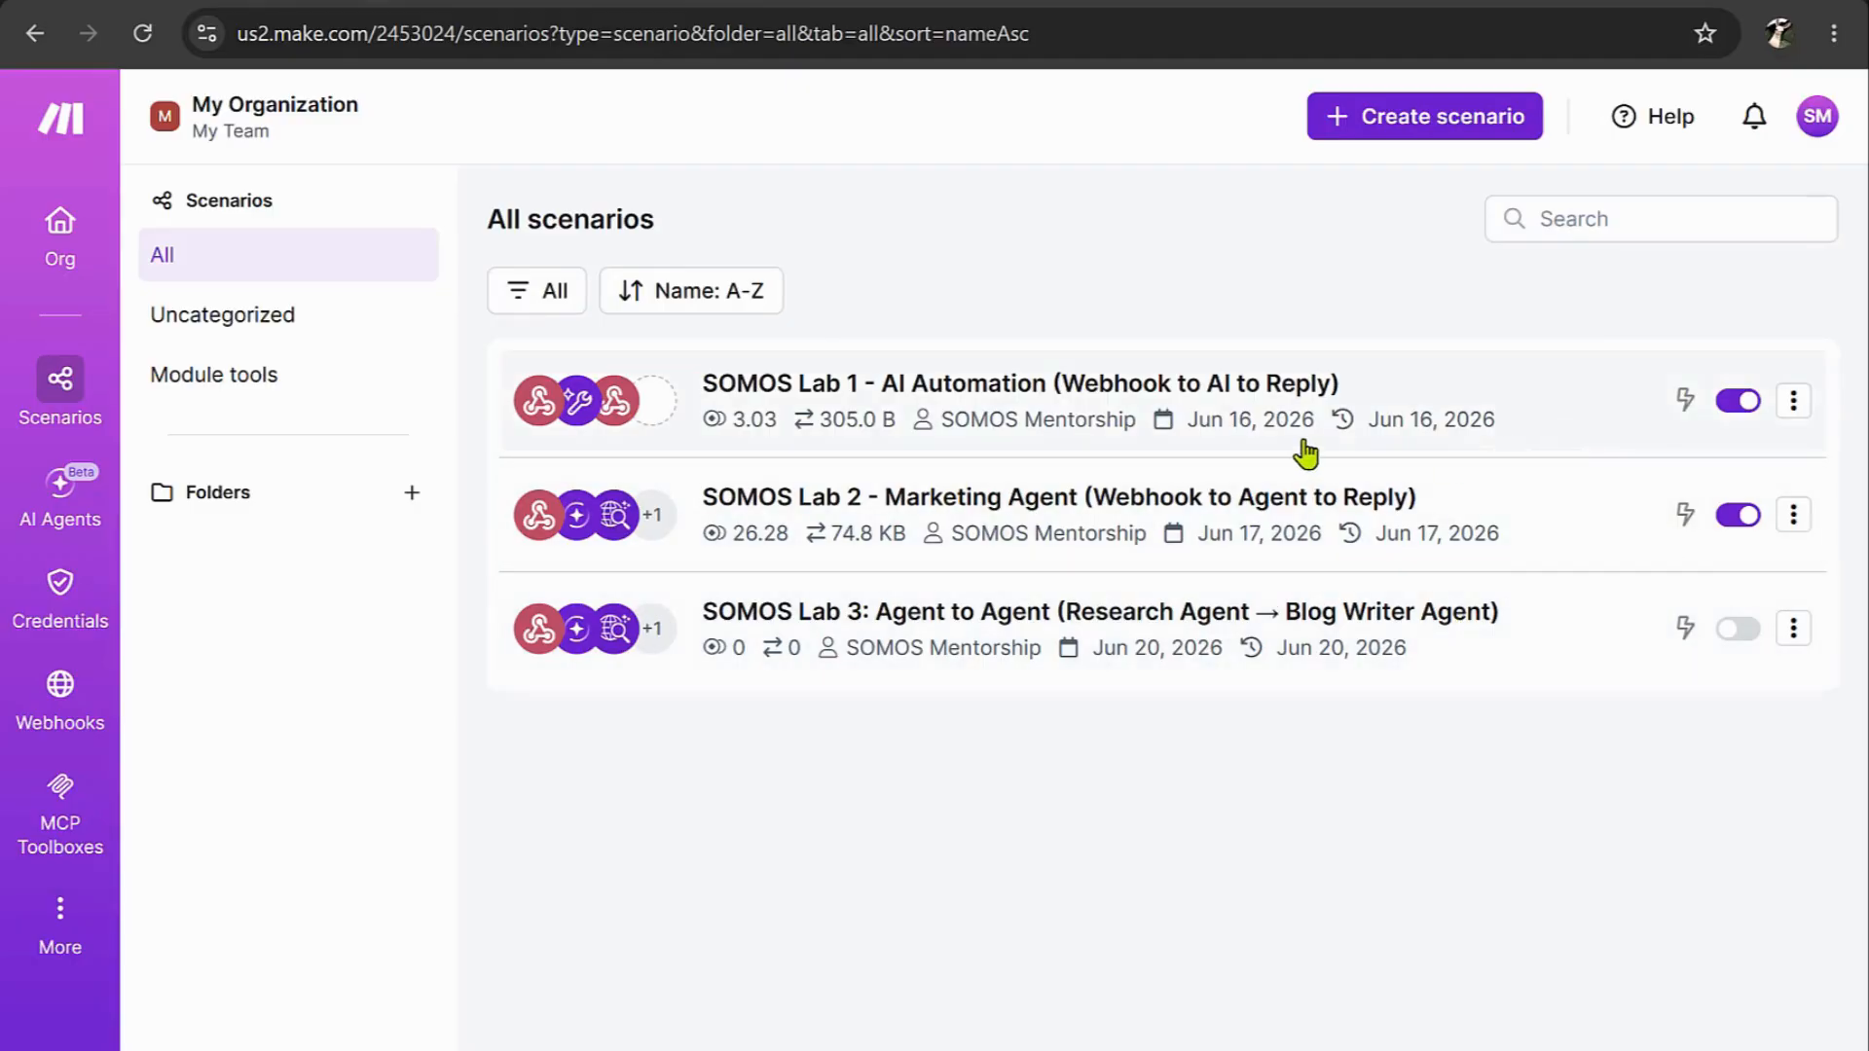
pyautogui.click(1738, 400)
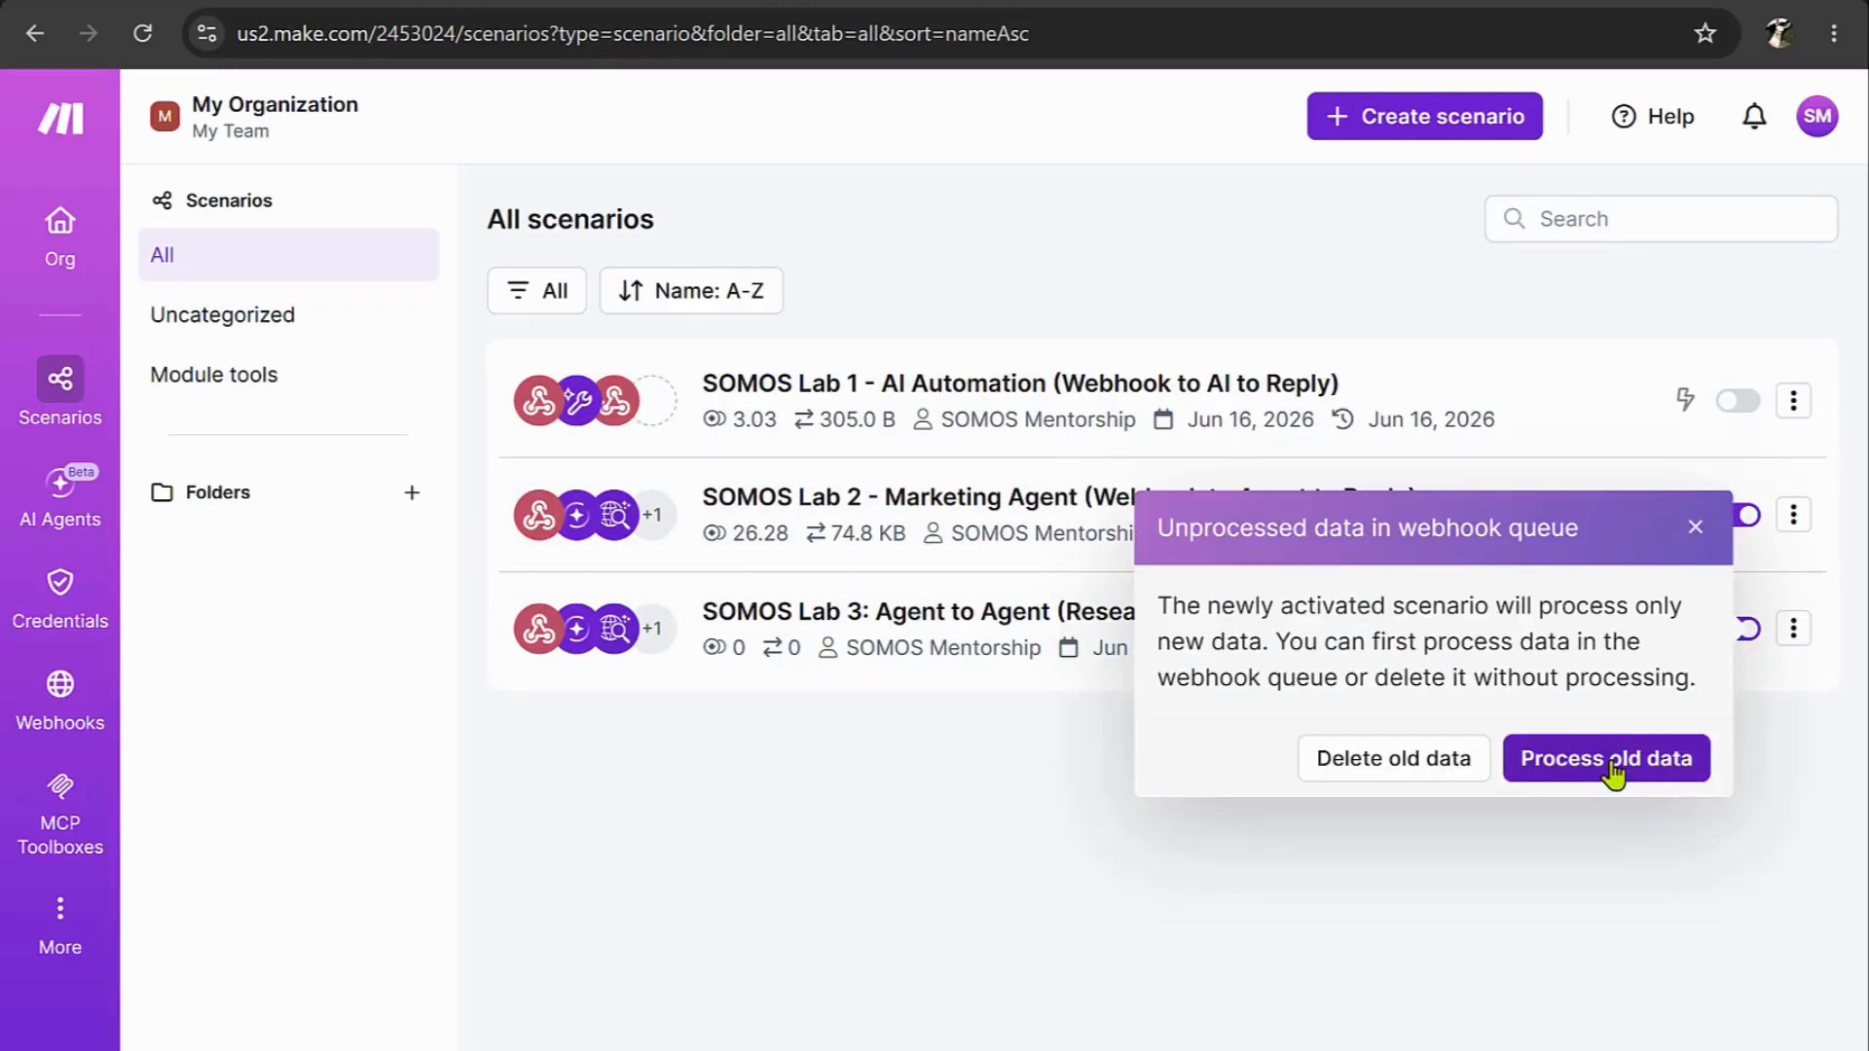
pyautogui.click(1611, 762)
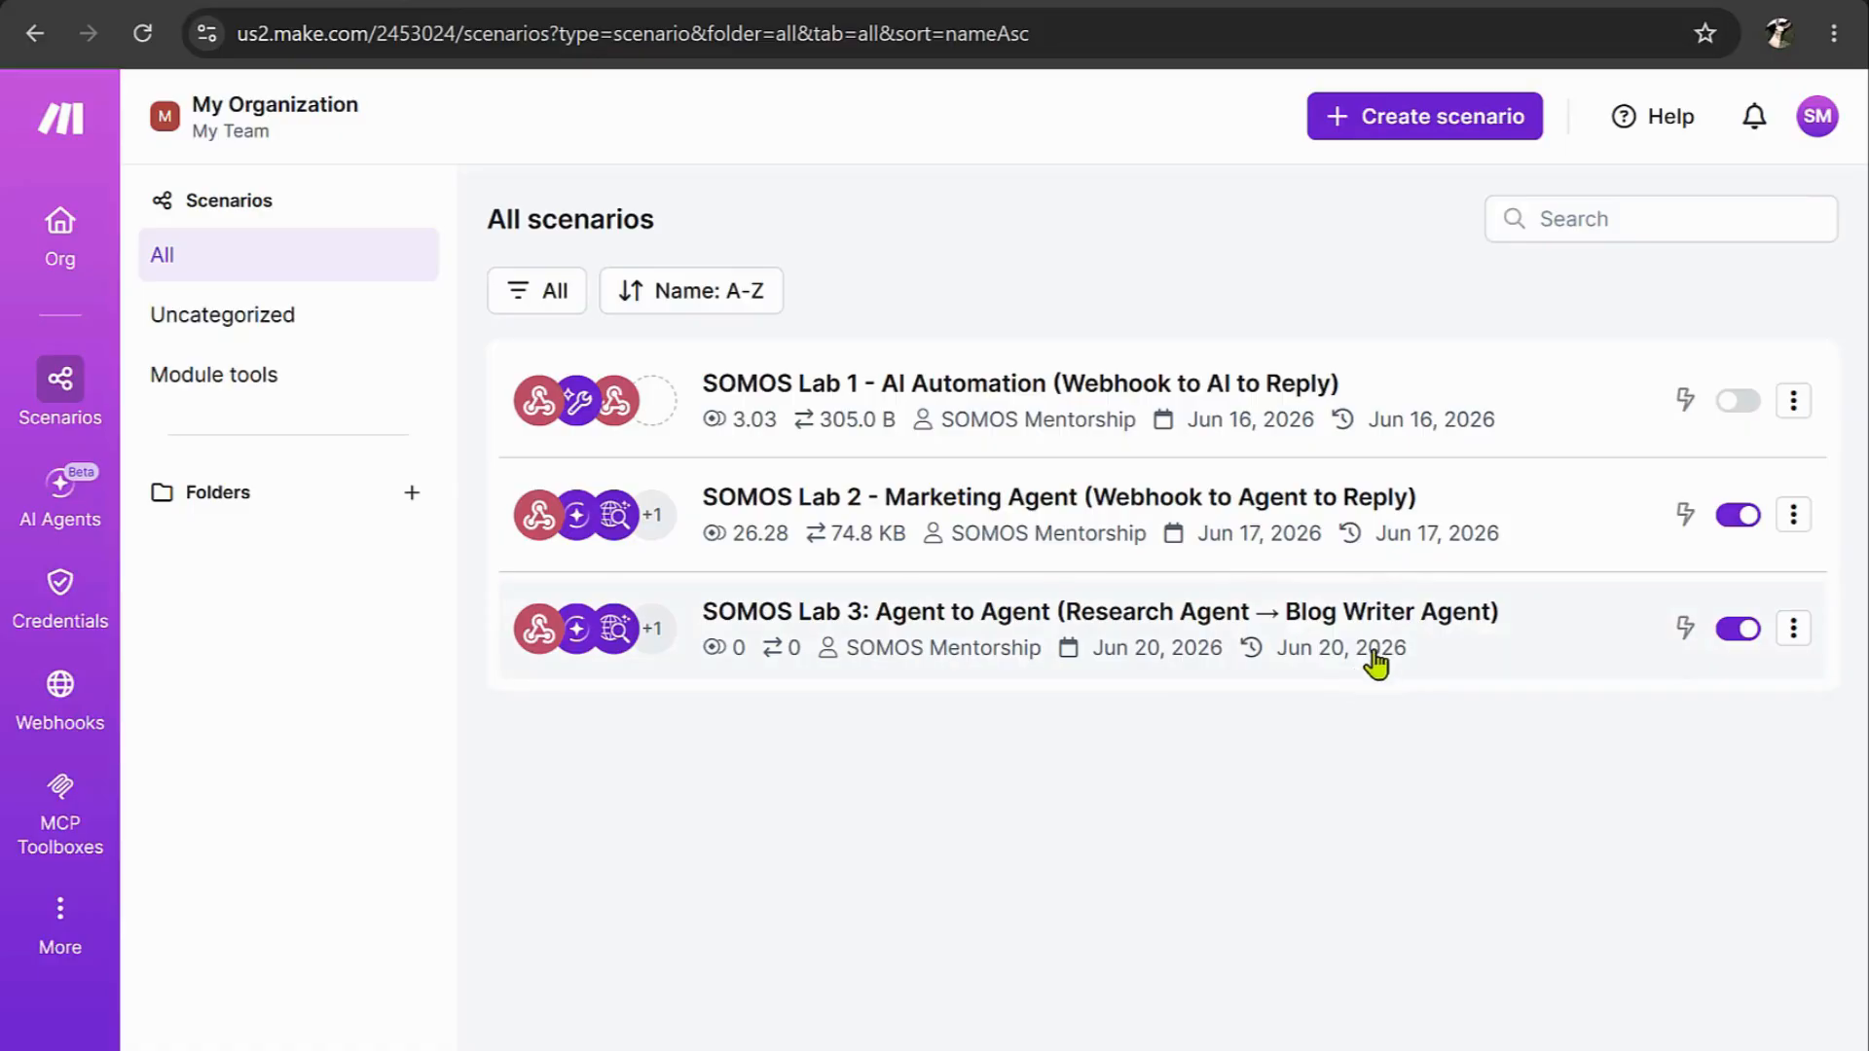
pyautogui.click(1358, 660)
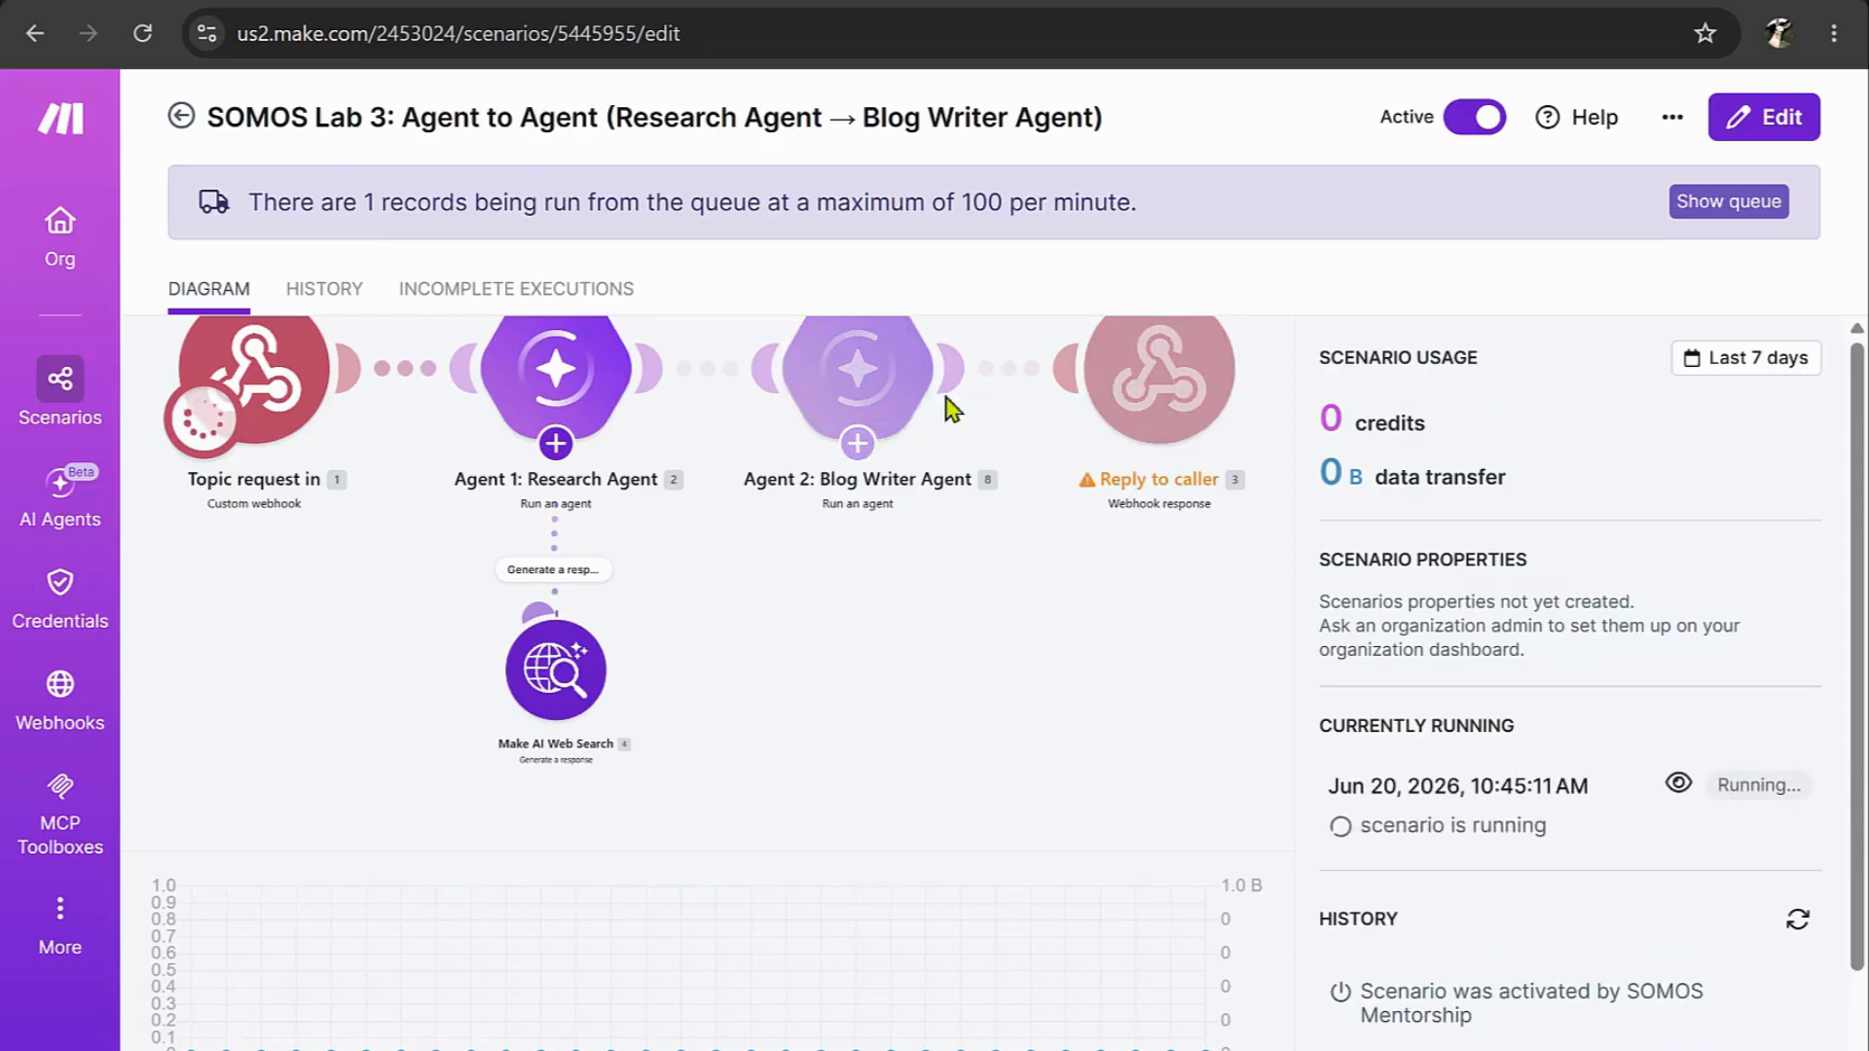
# - Check the agent's reply on the SOMOS lab page, then return to Make and read the Blog Writer Agent's output response
pyautogui.click(282, 7)
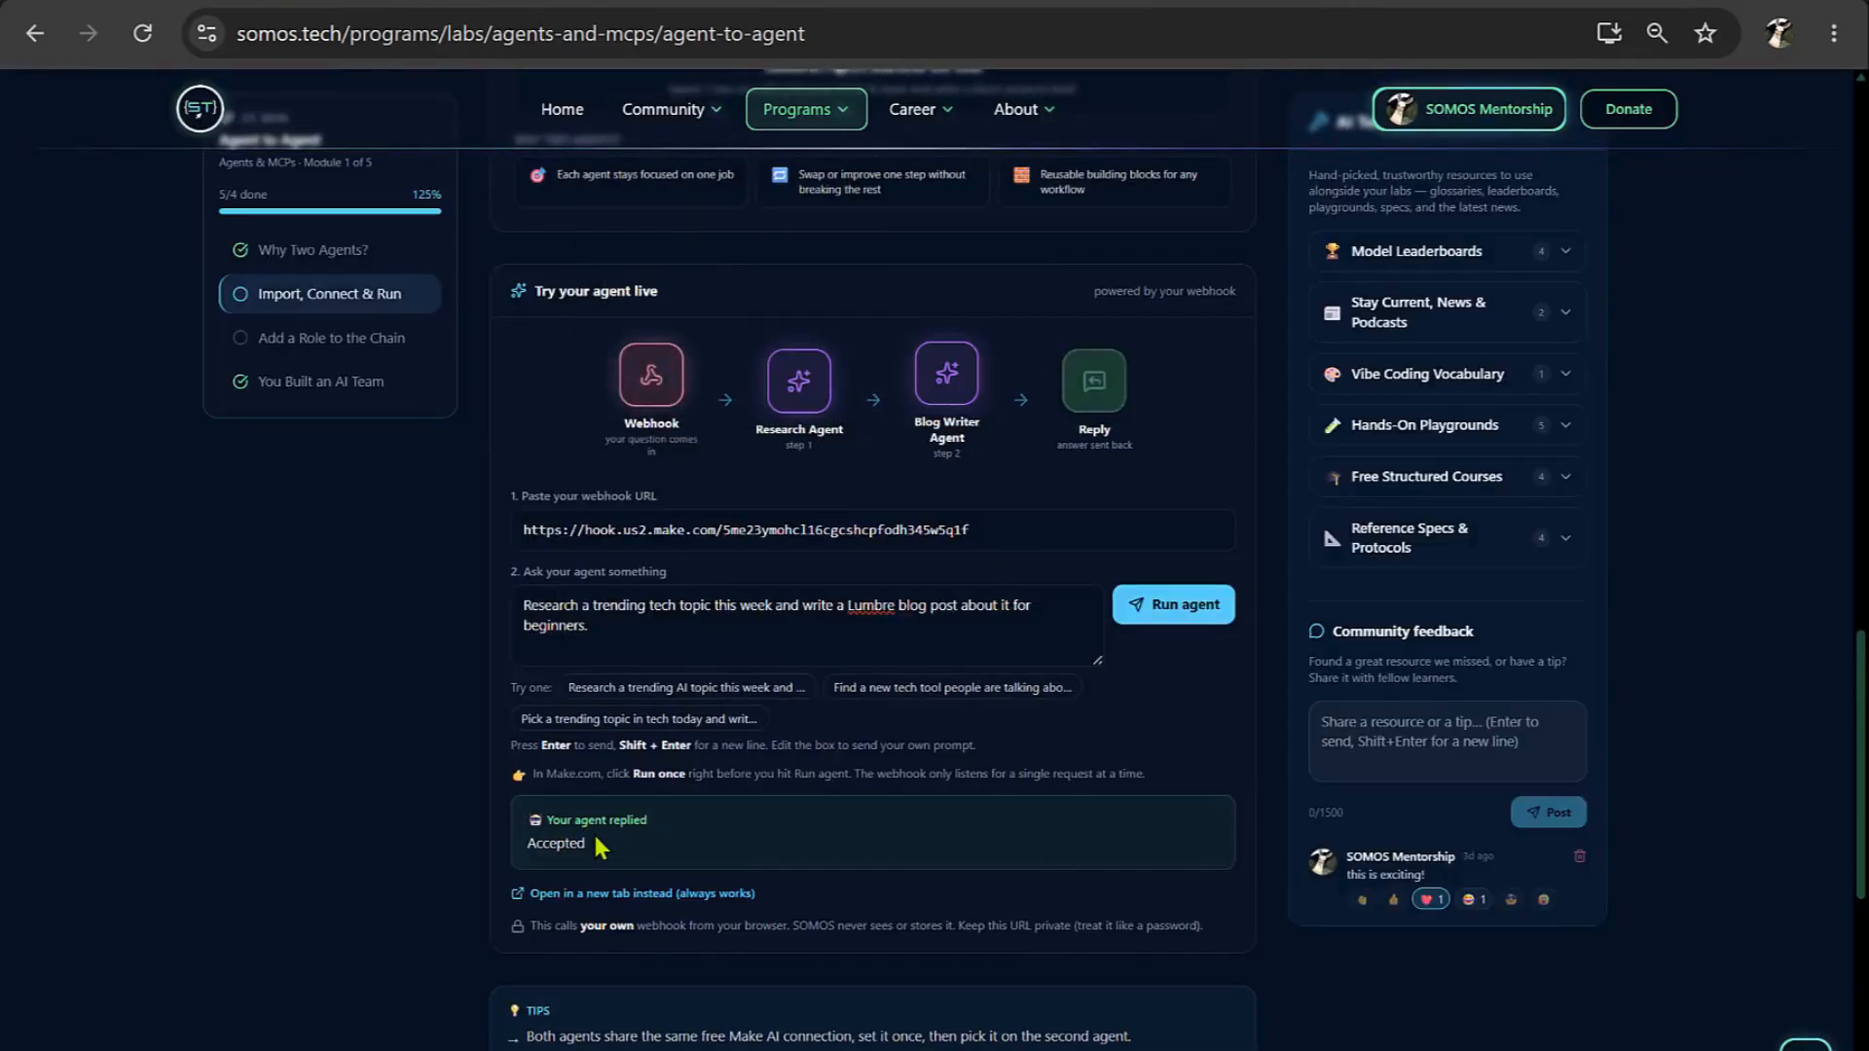
pyautogui.click(282, 8)
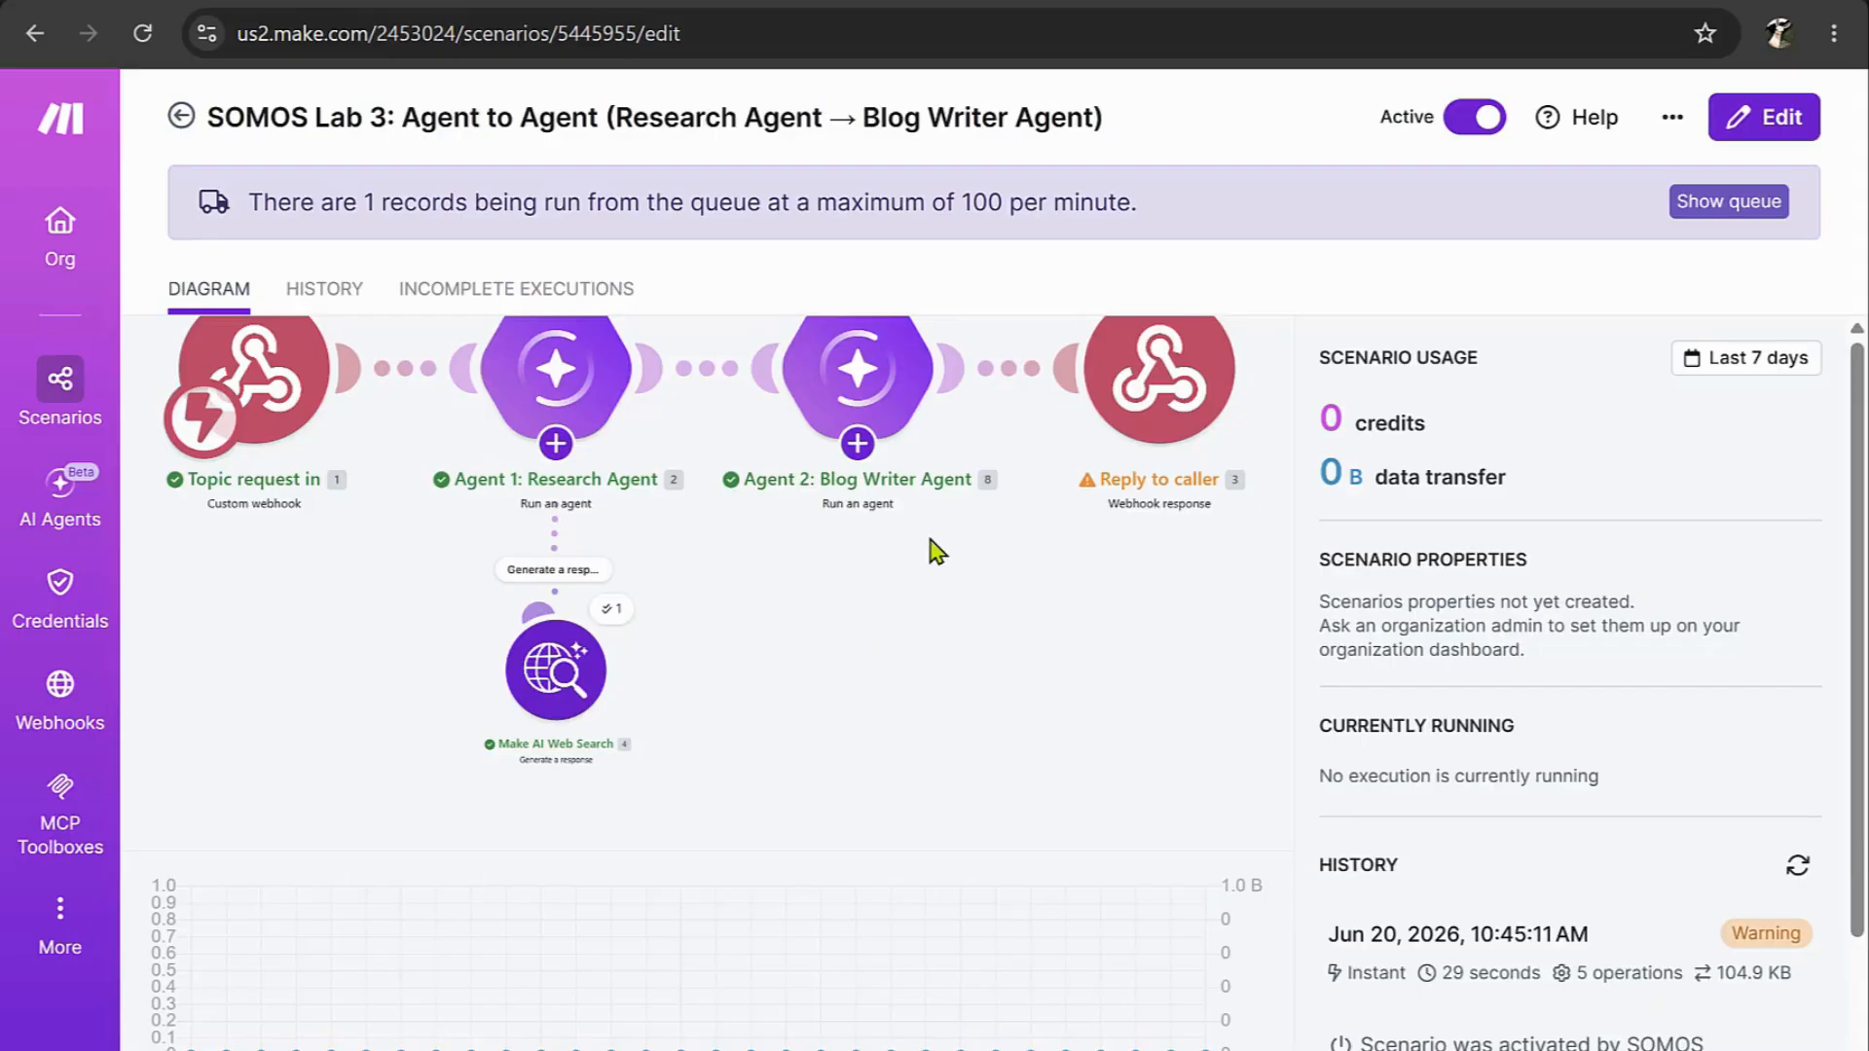
pyautogui.click(1210, 458)
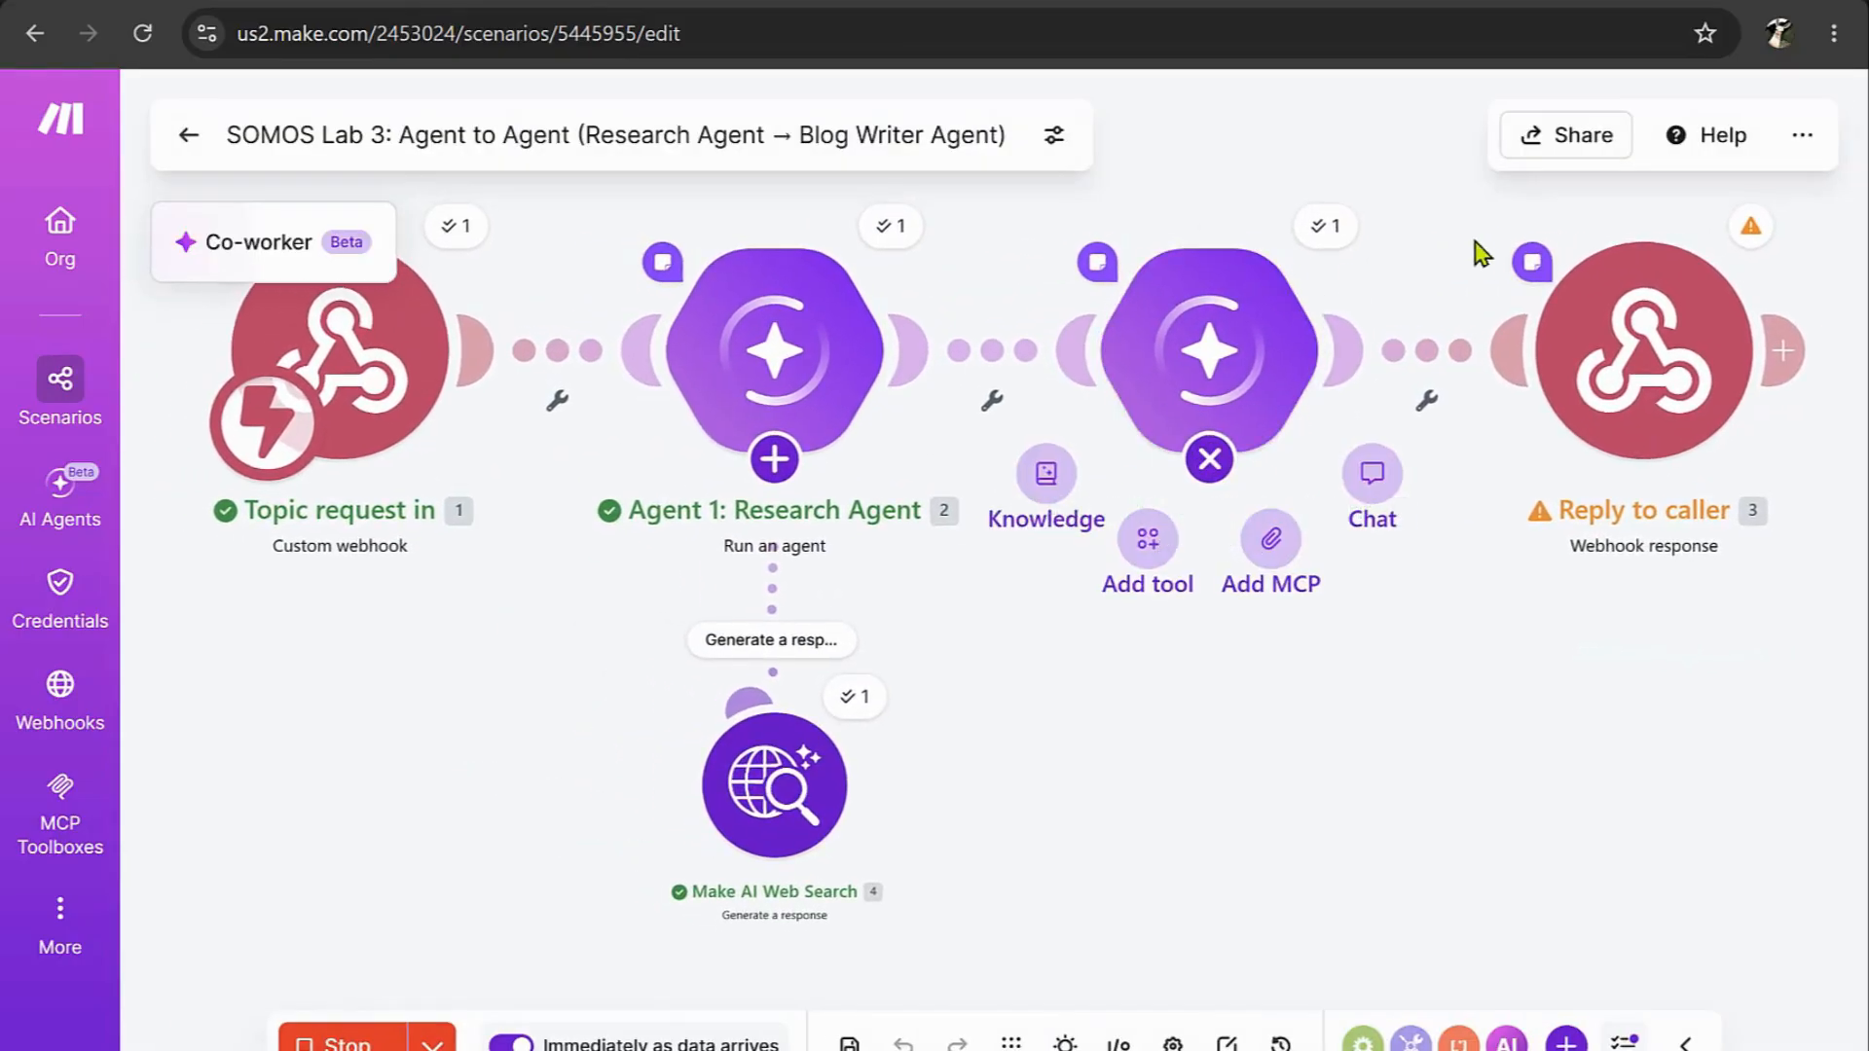
pyautogui.click(1324, 231)
pyautogui.click(850, 360)
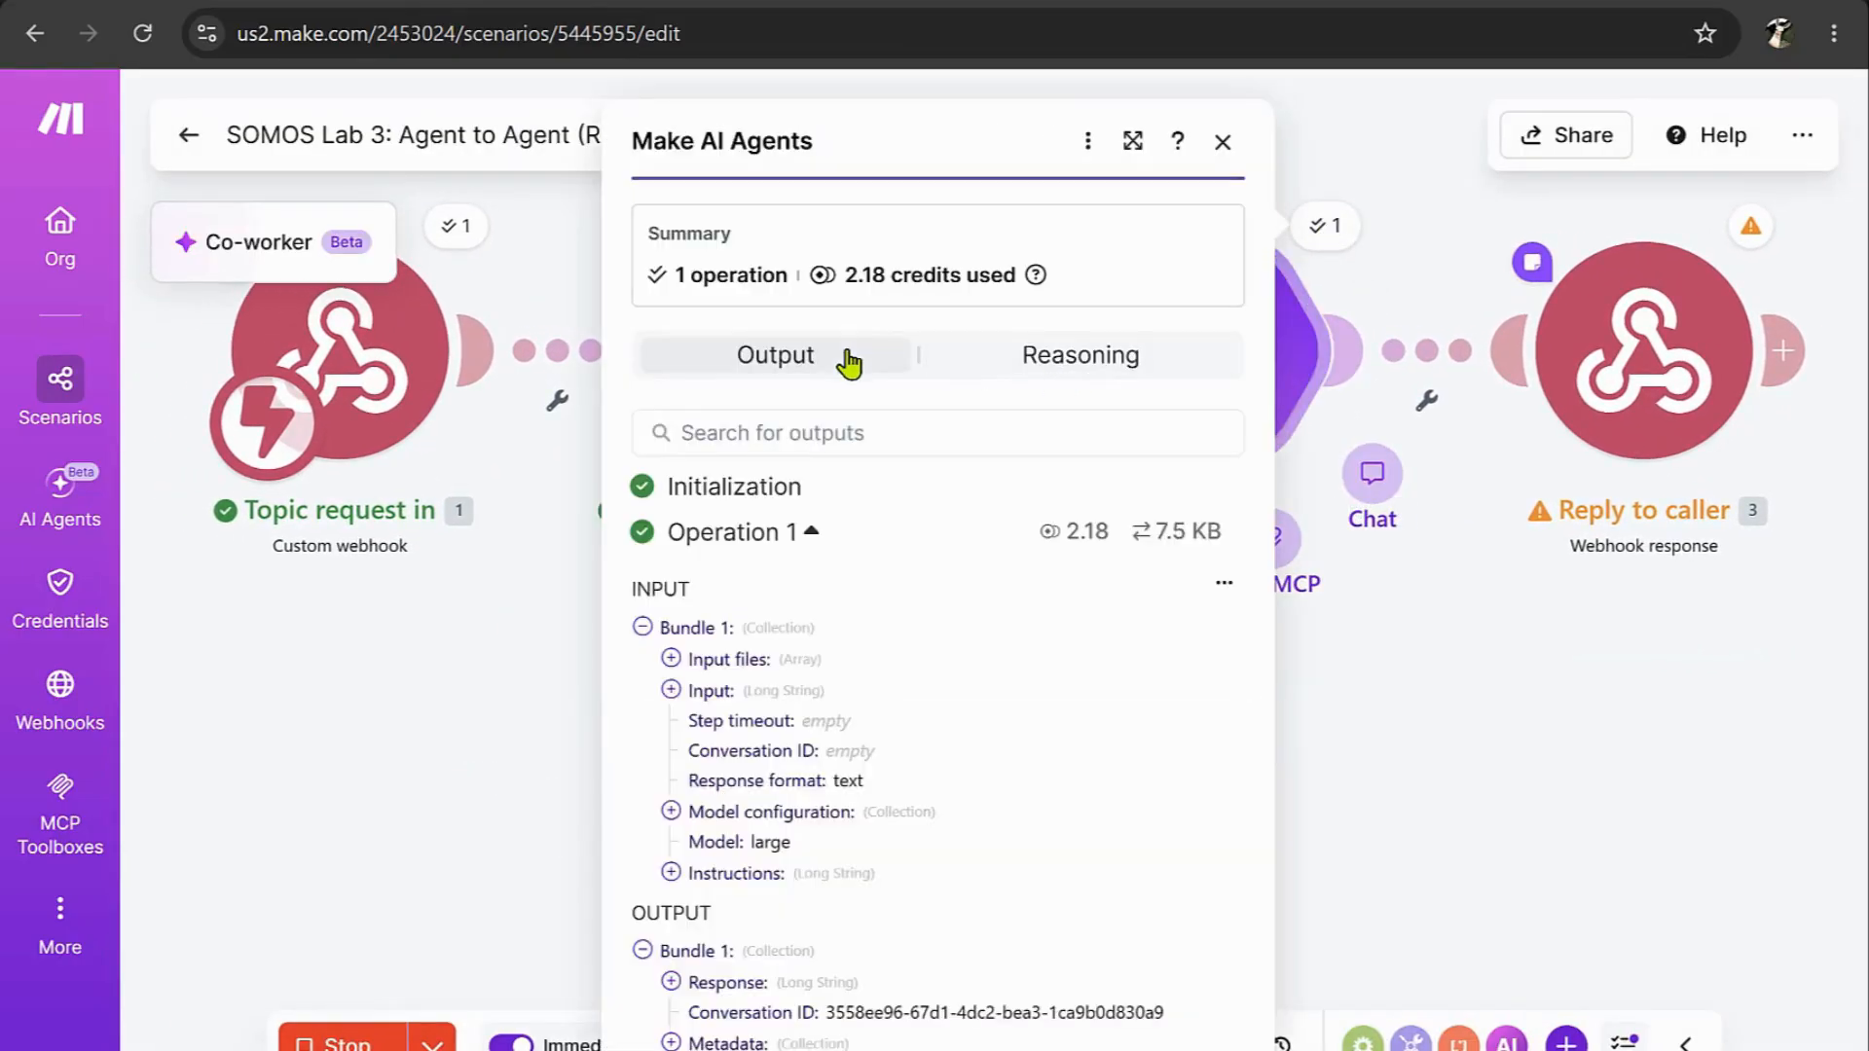
pyautogui.scroll(-2, 854, 432)
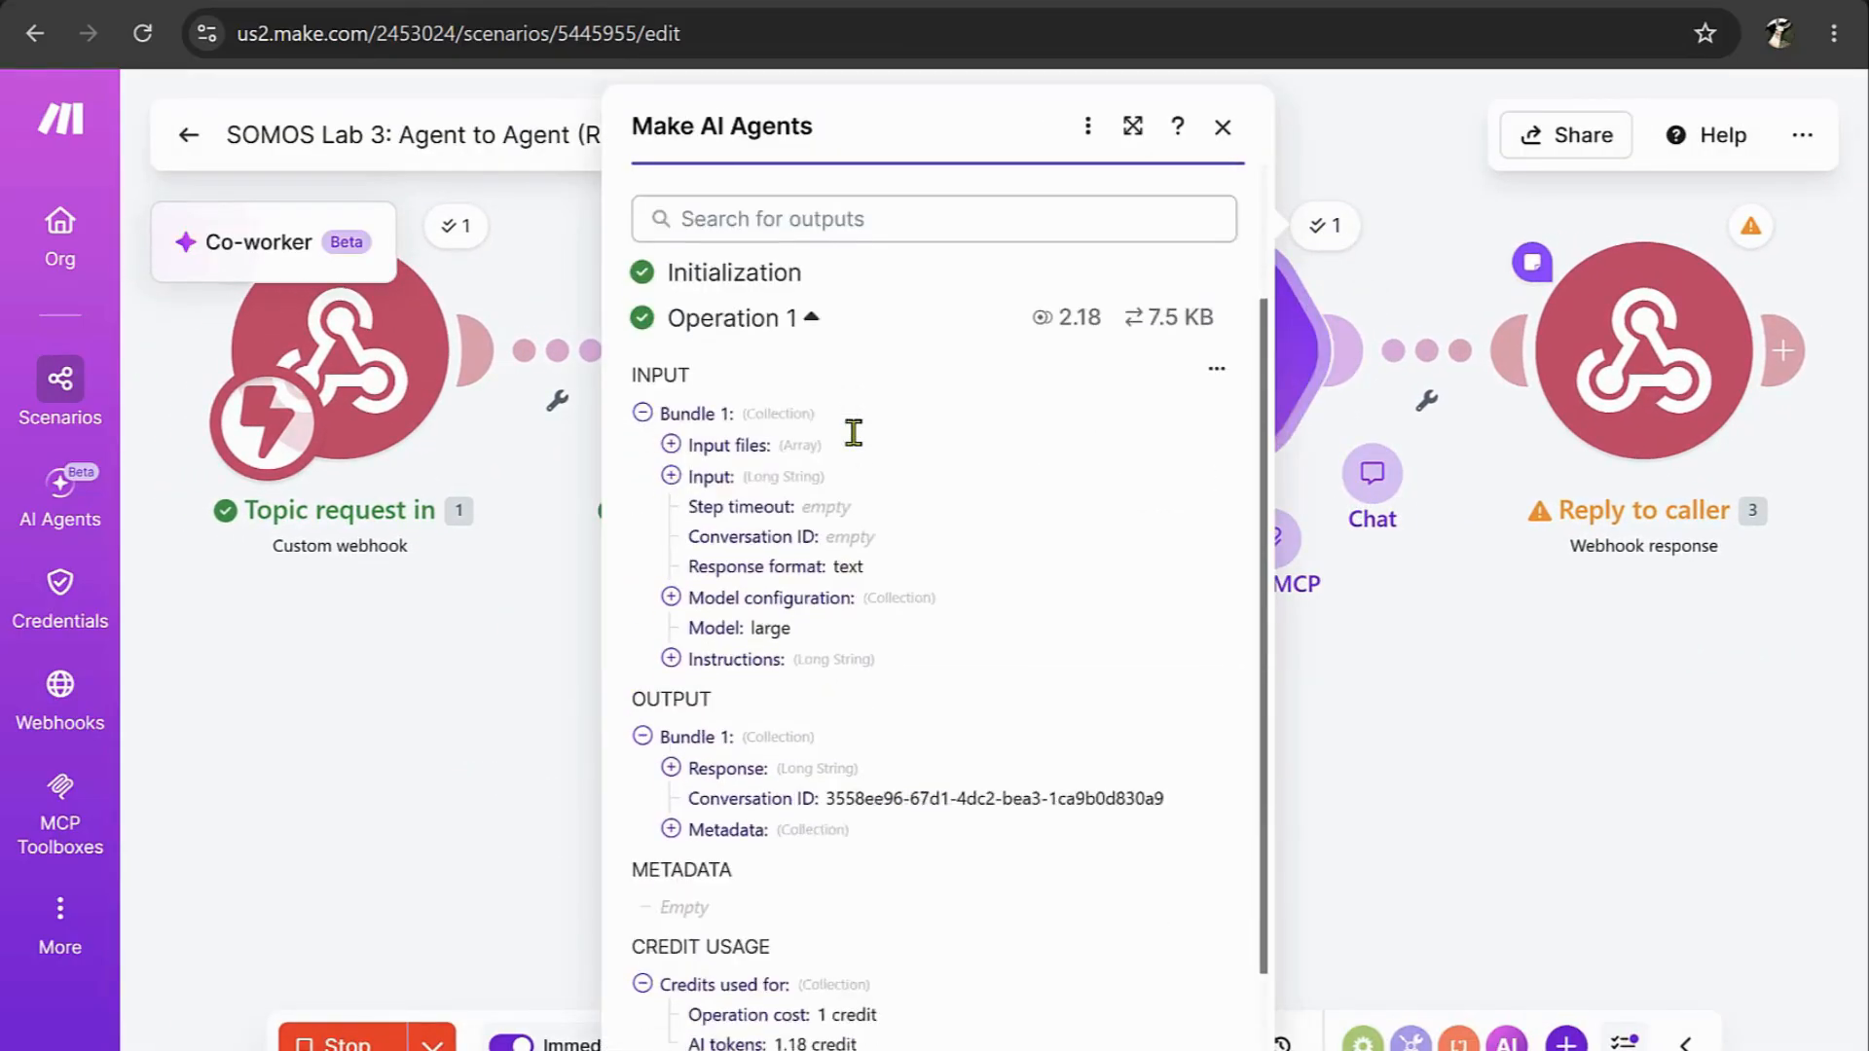
pyautogui.scroll(-1, 854, 432)
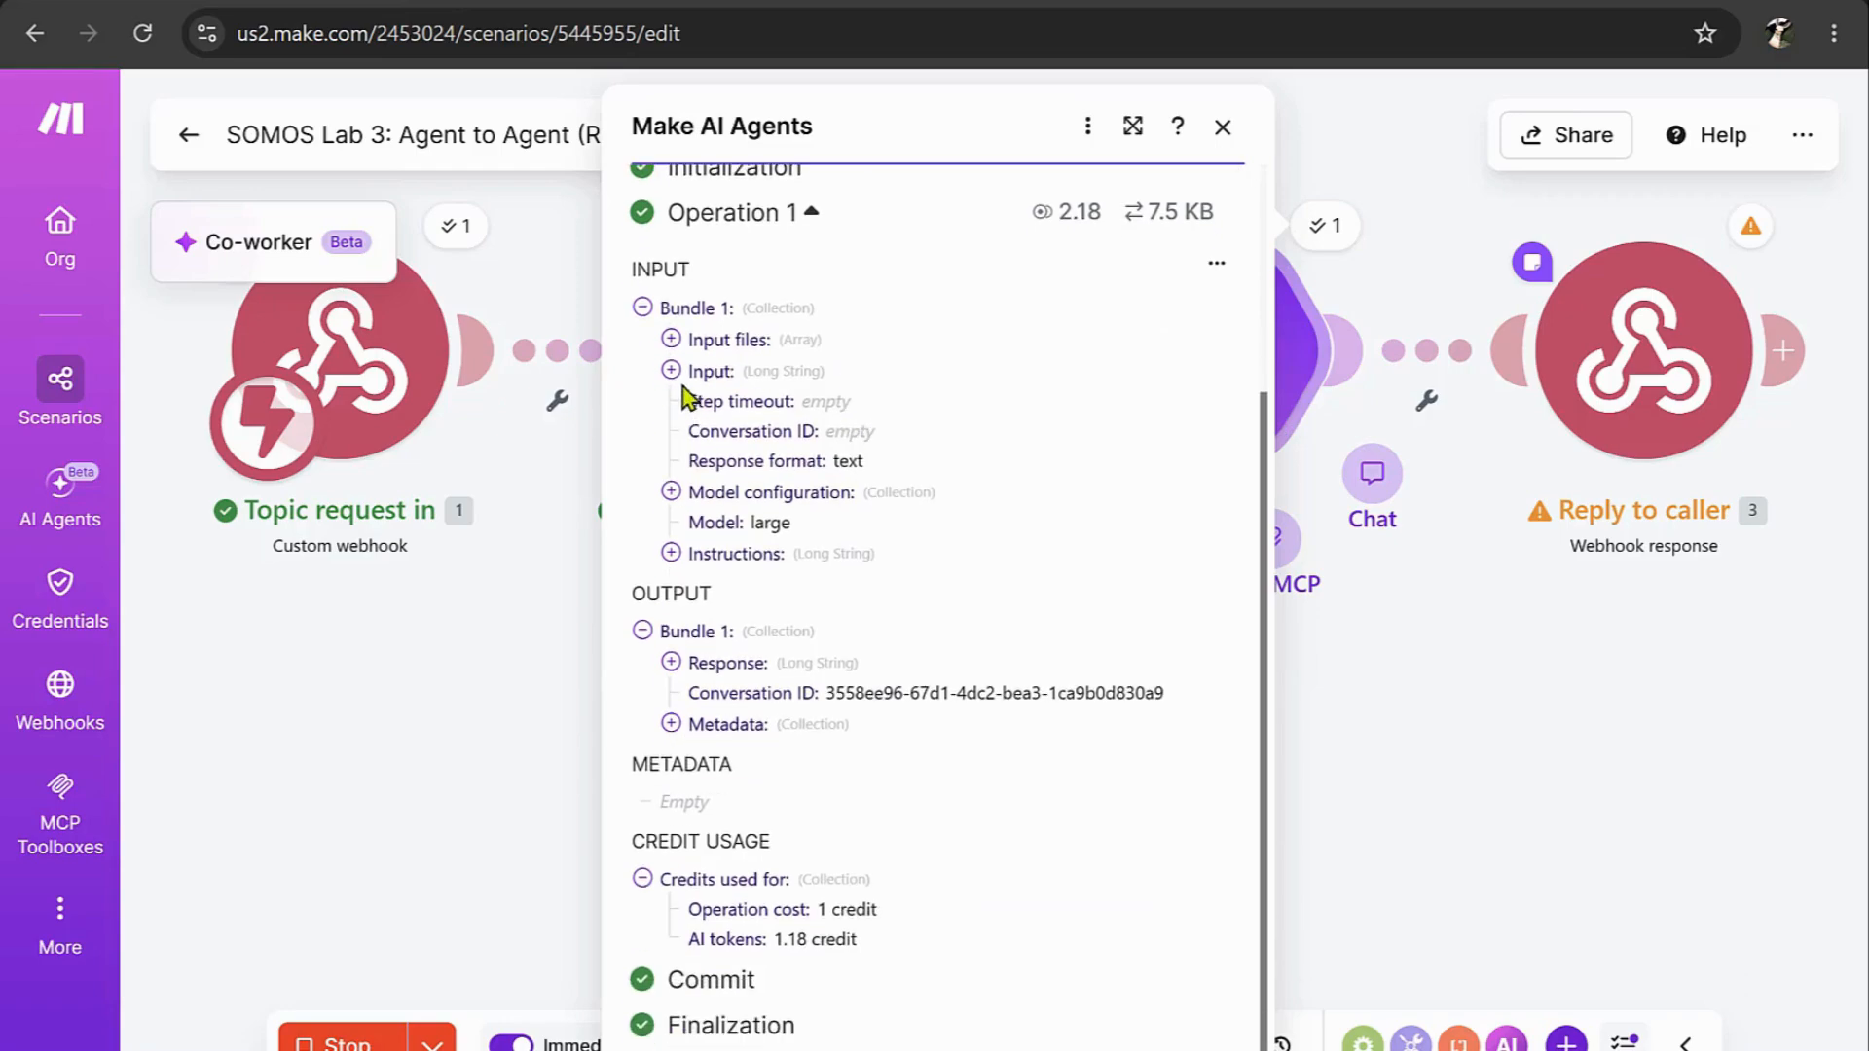
pyautogui.click(671, 663)
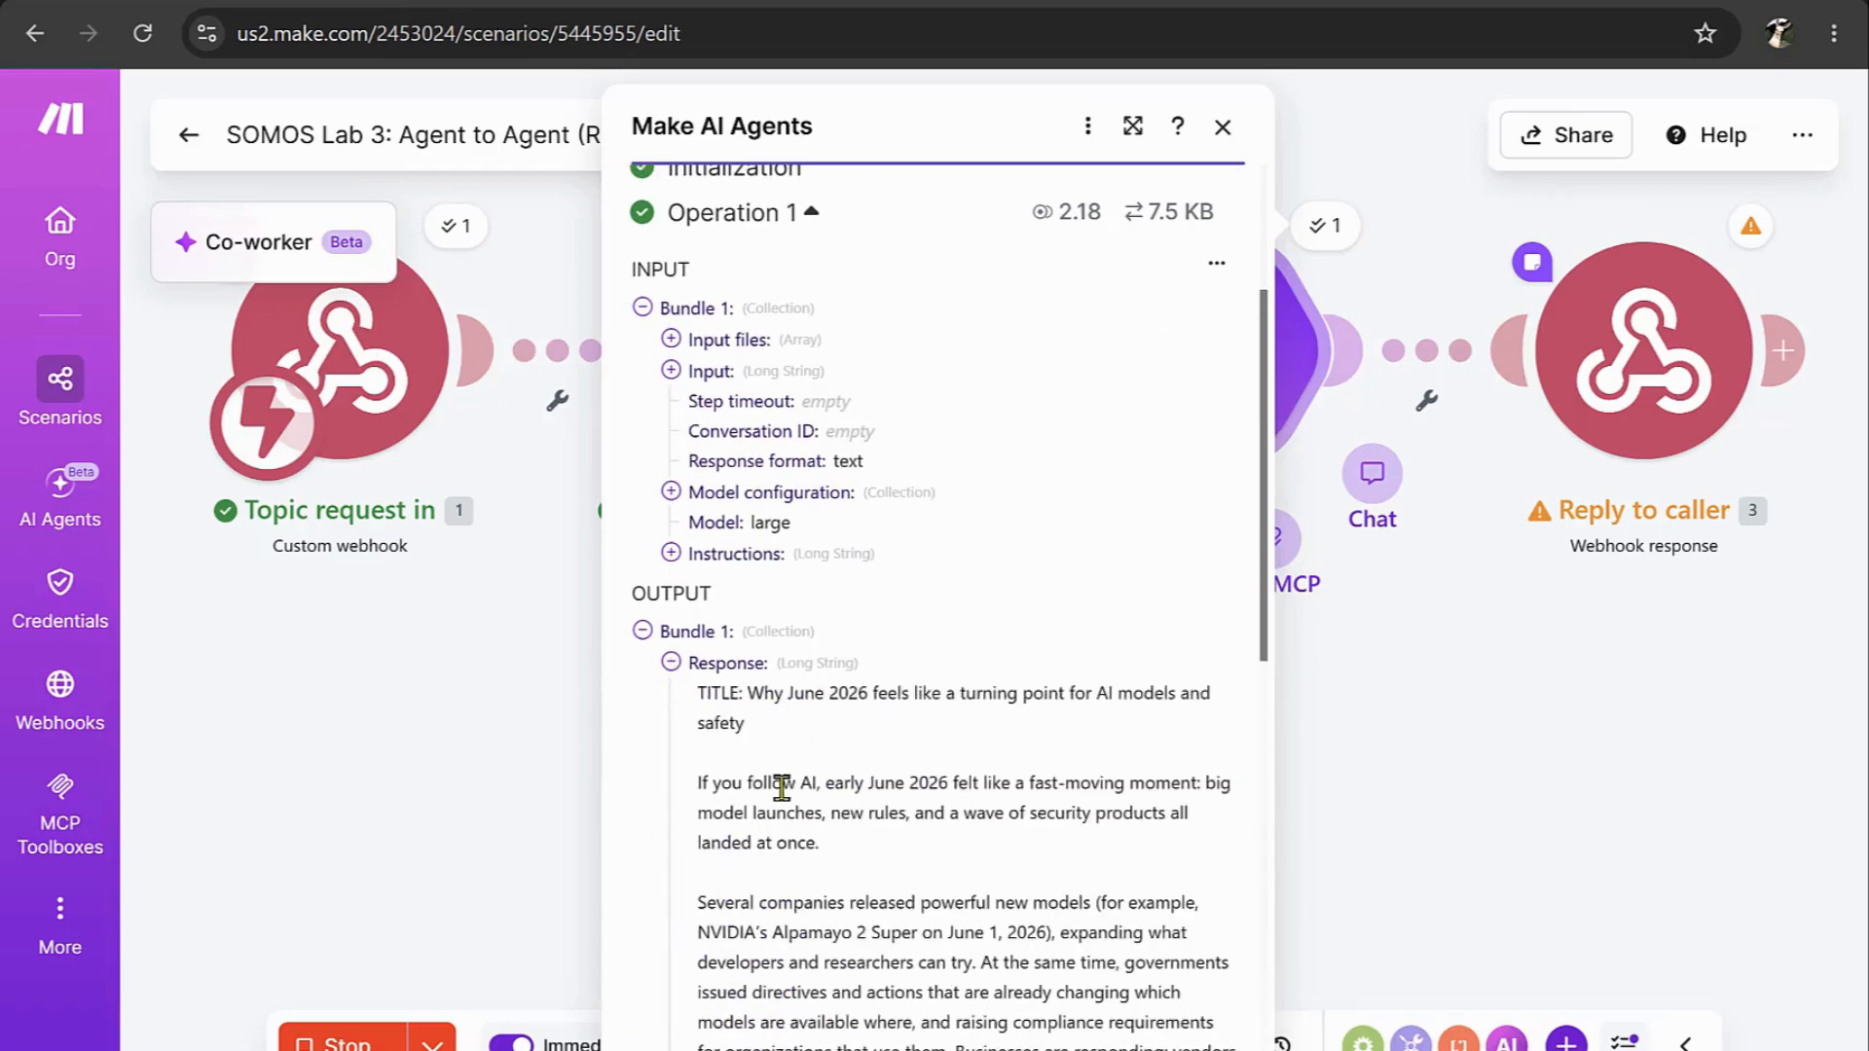
pyautogui.scroll(-3, 782, 787)
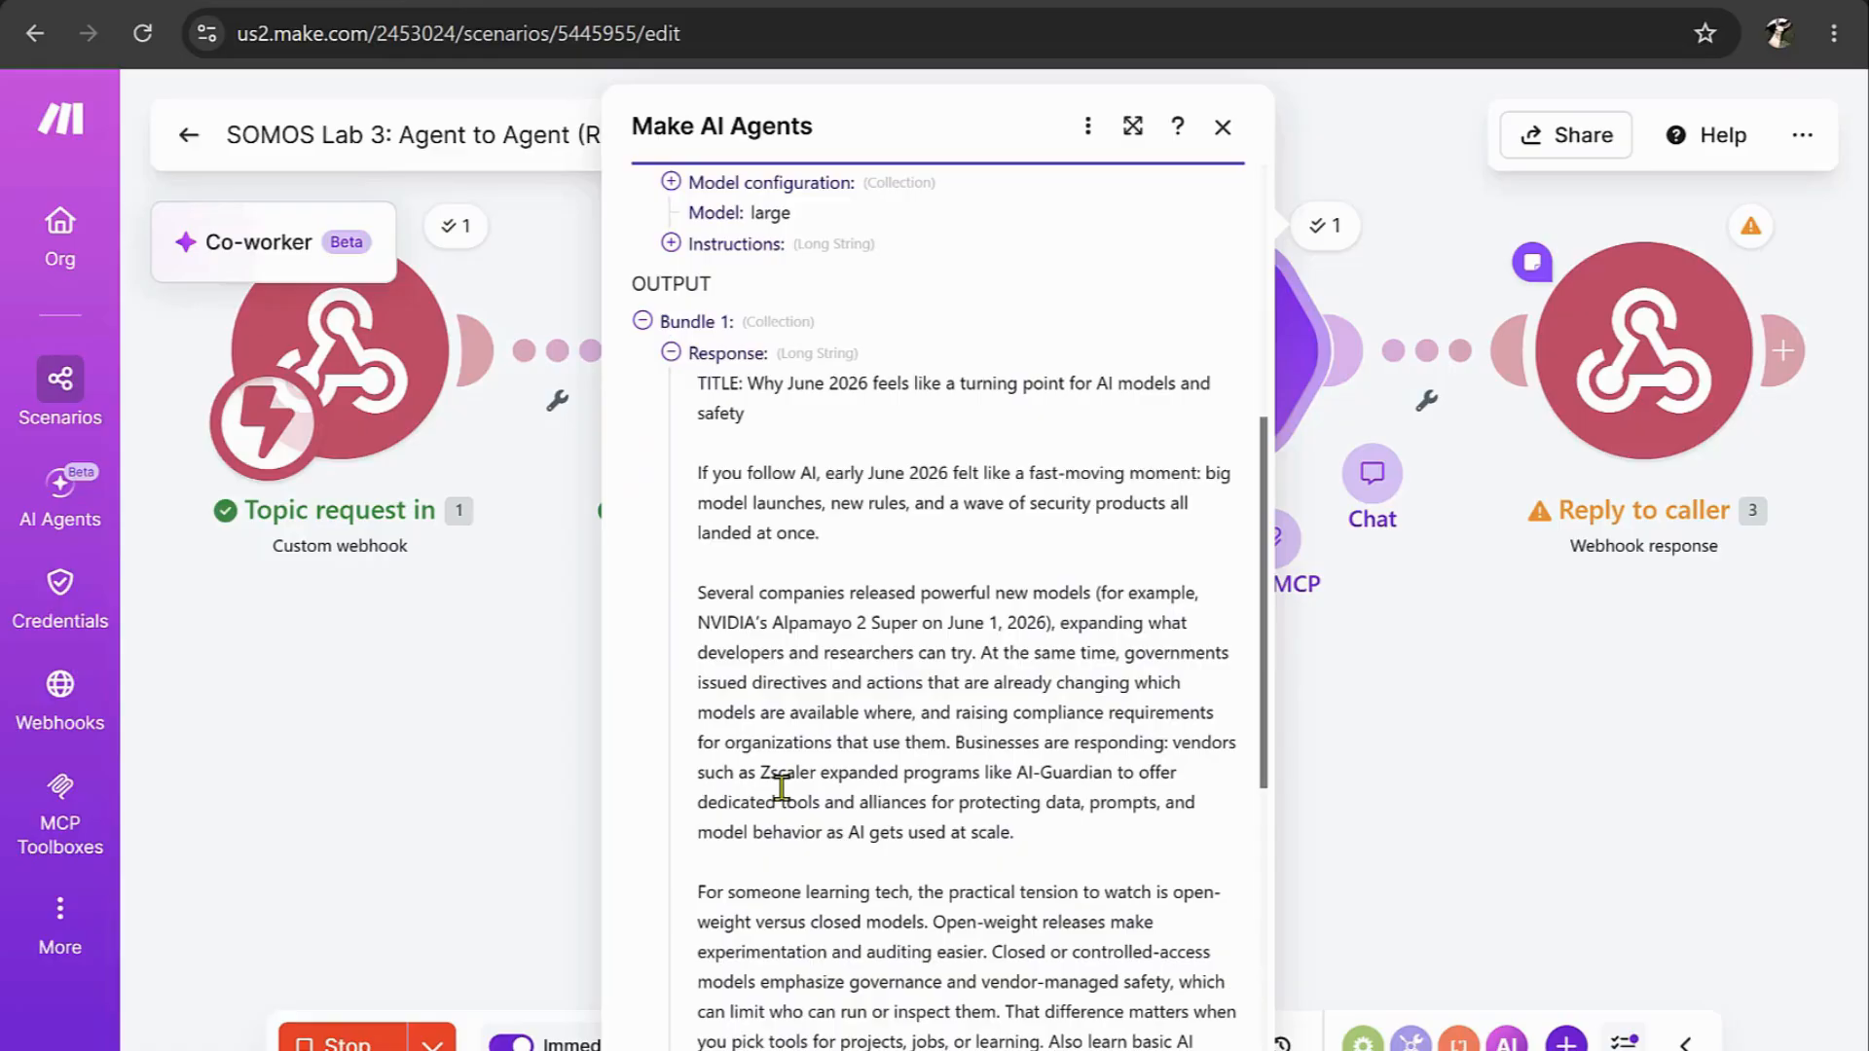
# - Switch to the SOMOS lab page, rerun the agent with the same trending tech topic request, and return to the scenario overview in Make
pyautogui.hotkey('ctrl', 'Tab')
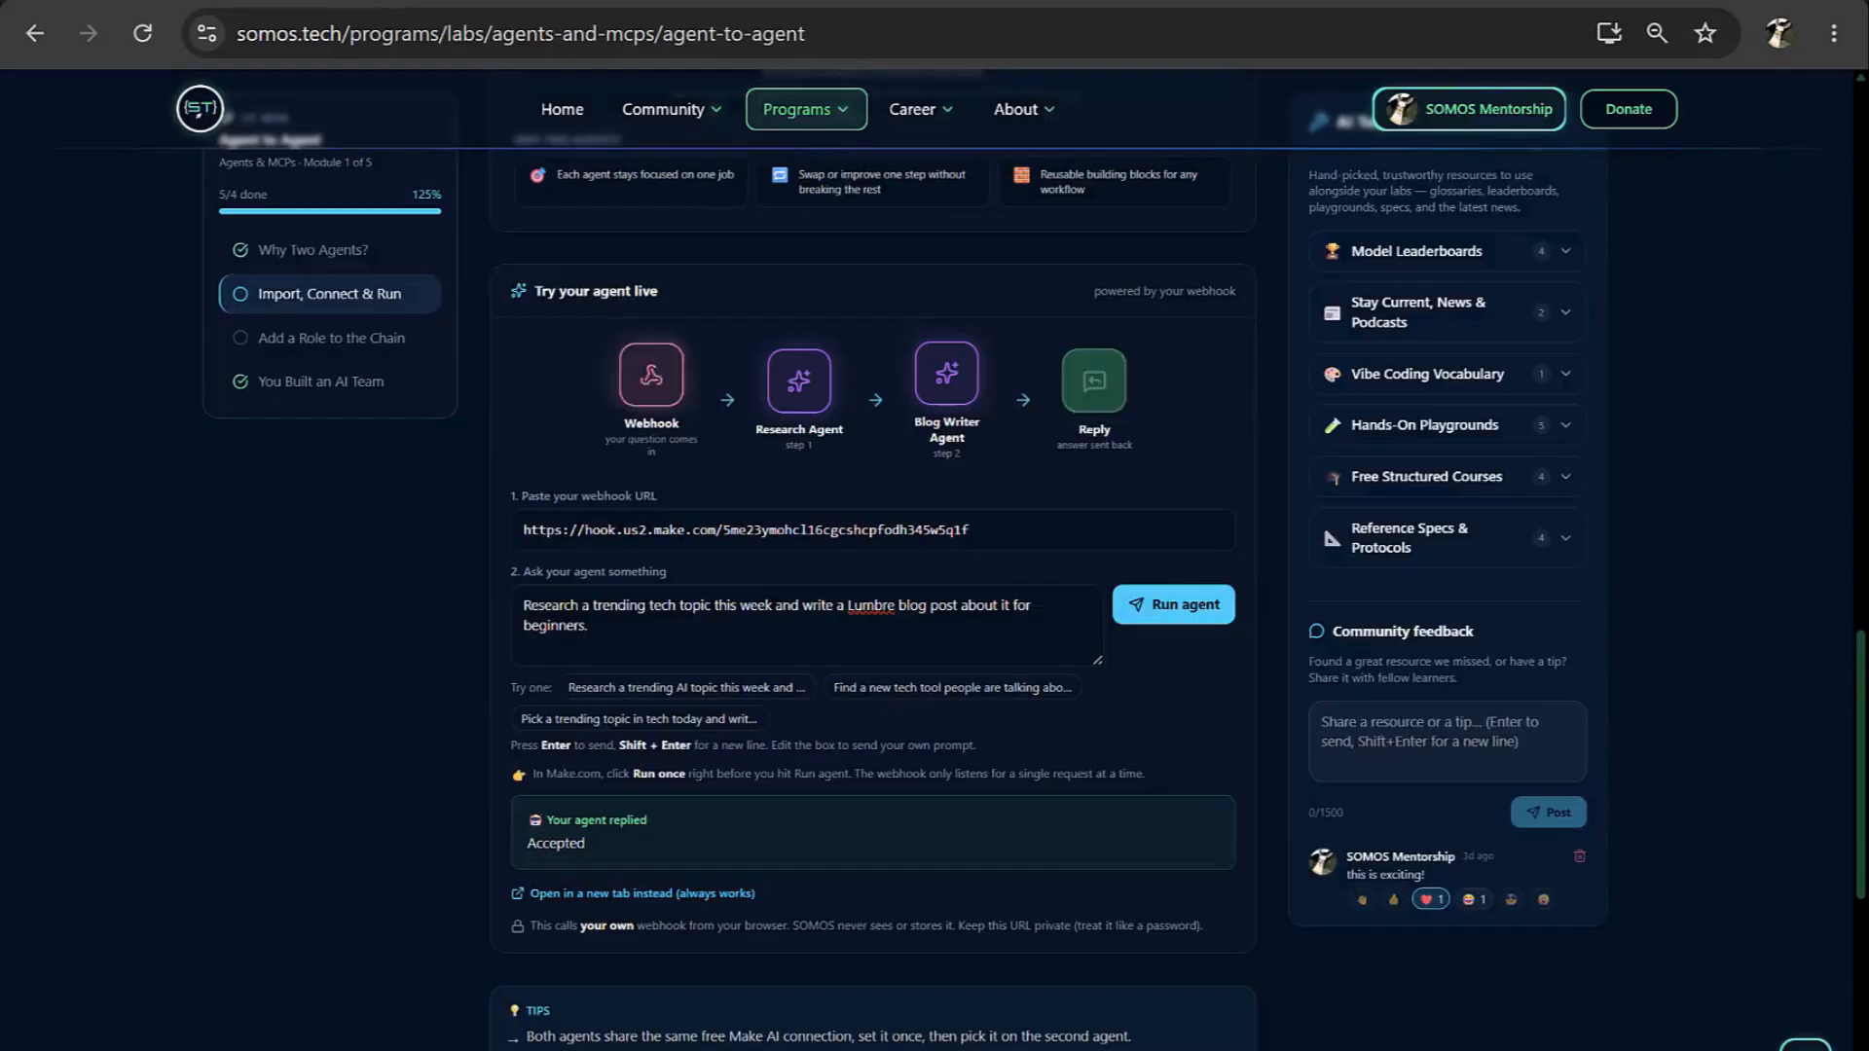
pyautogui.click(1152, 611)
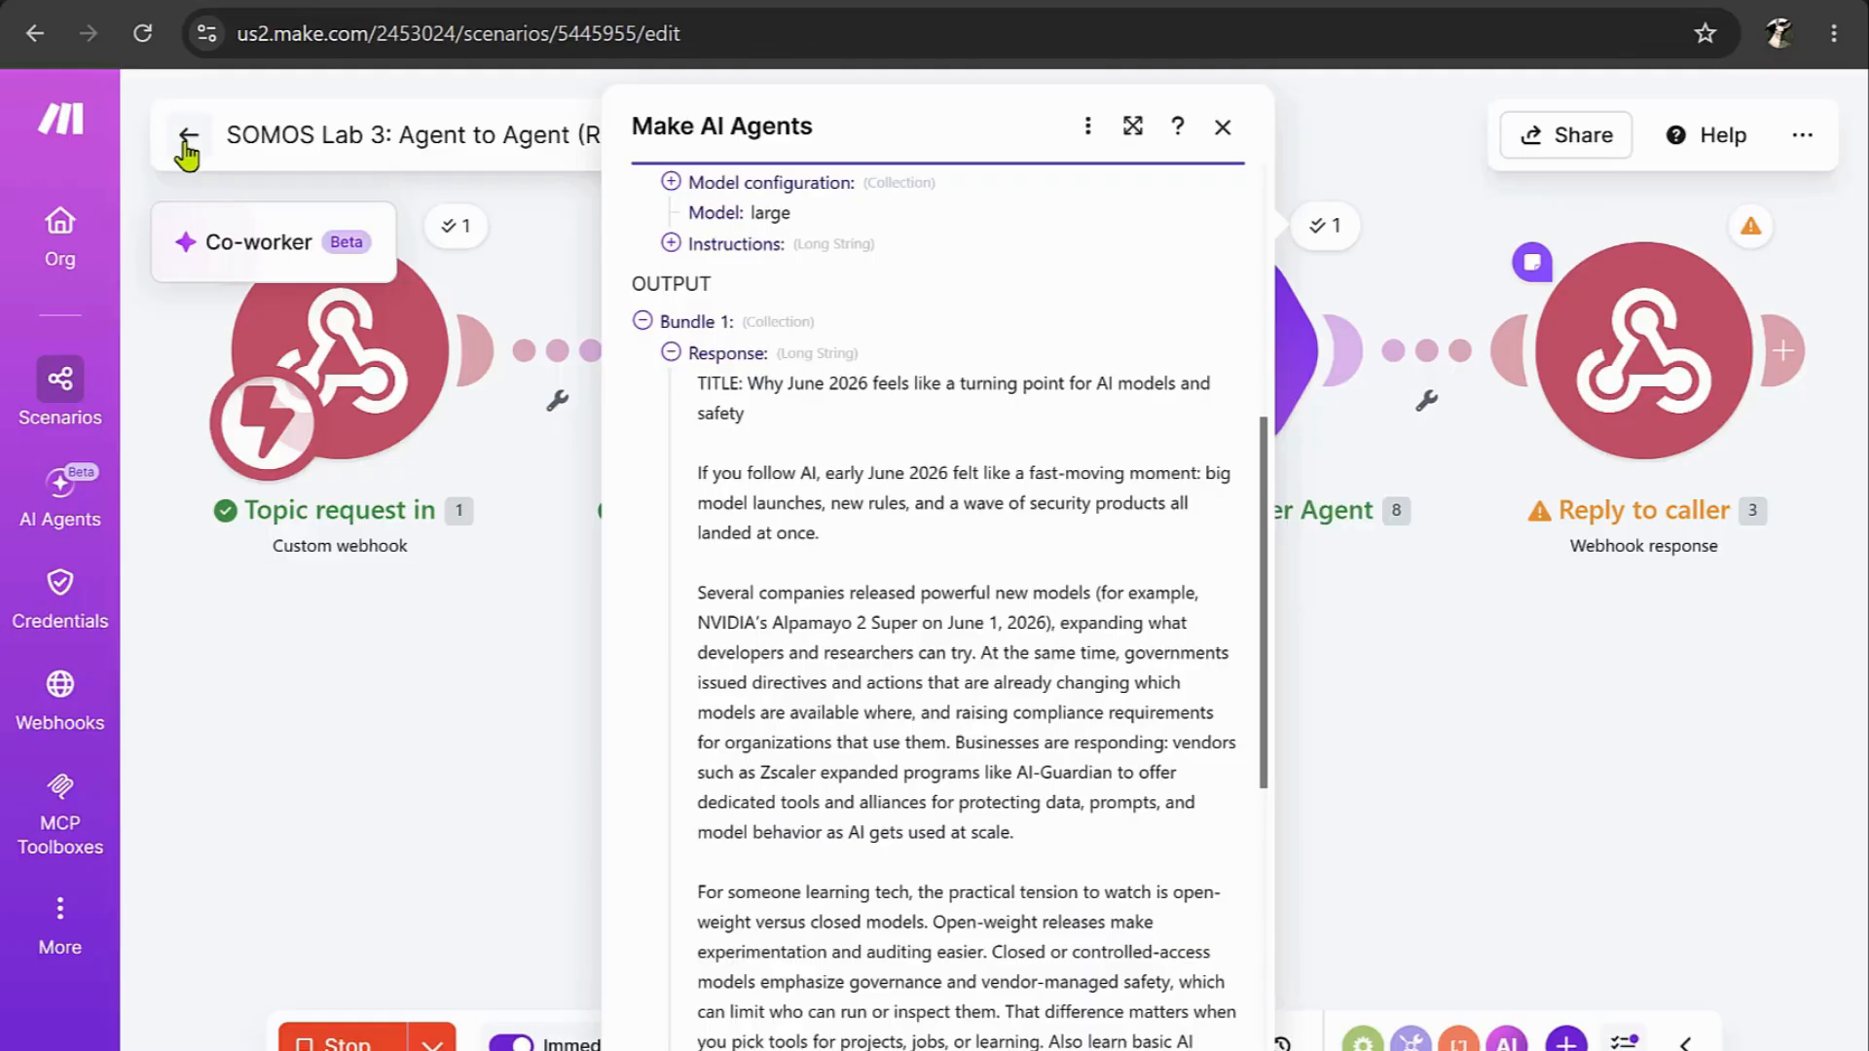
pyautogui.click(185, 136)
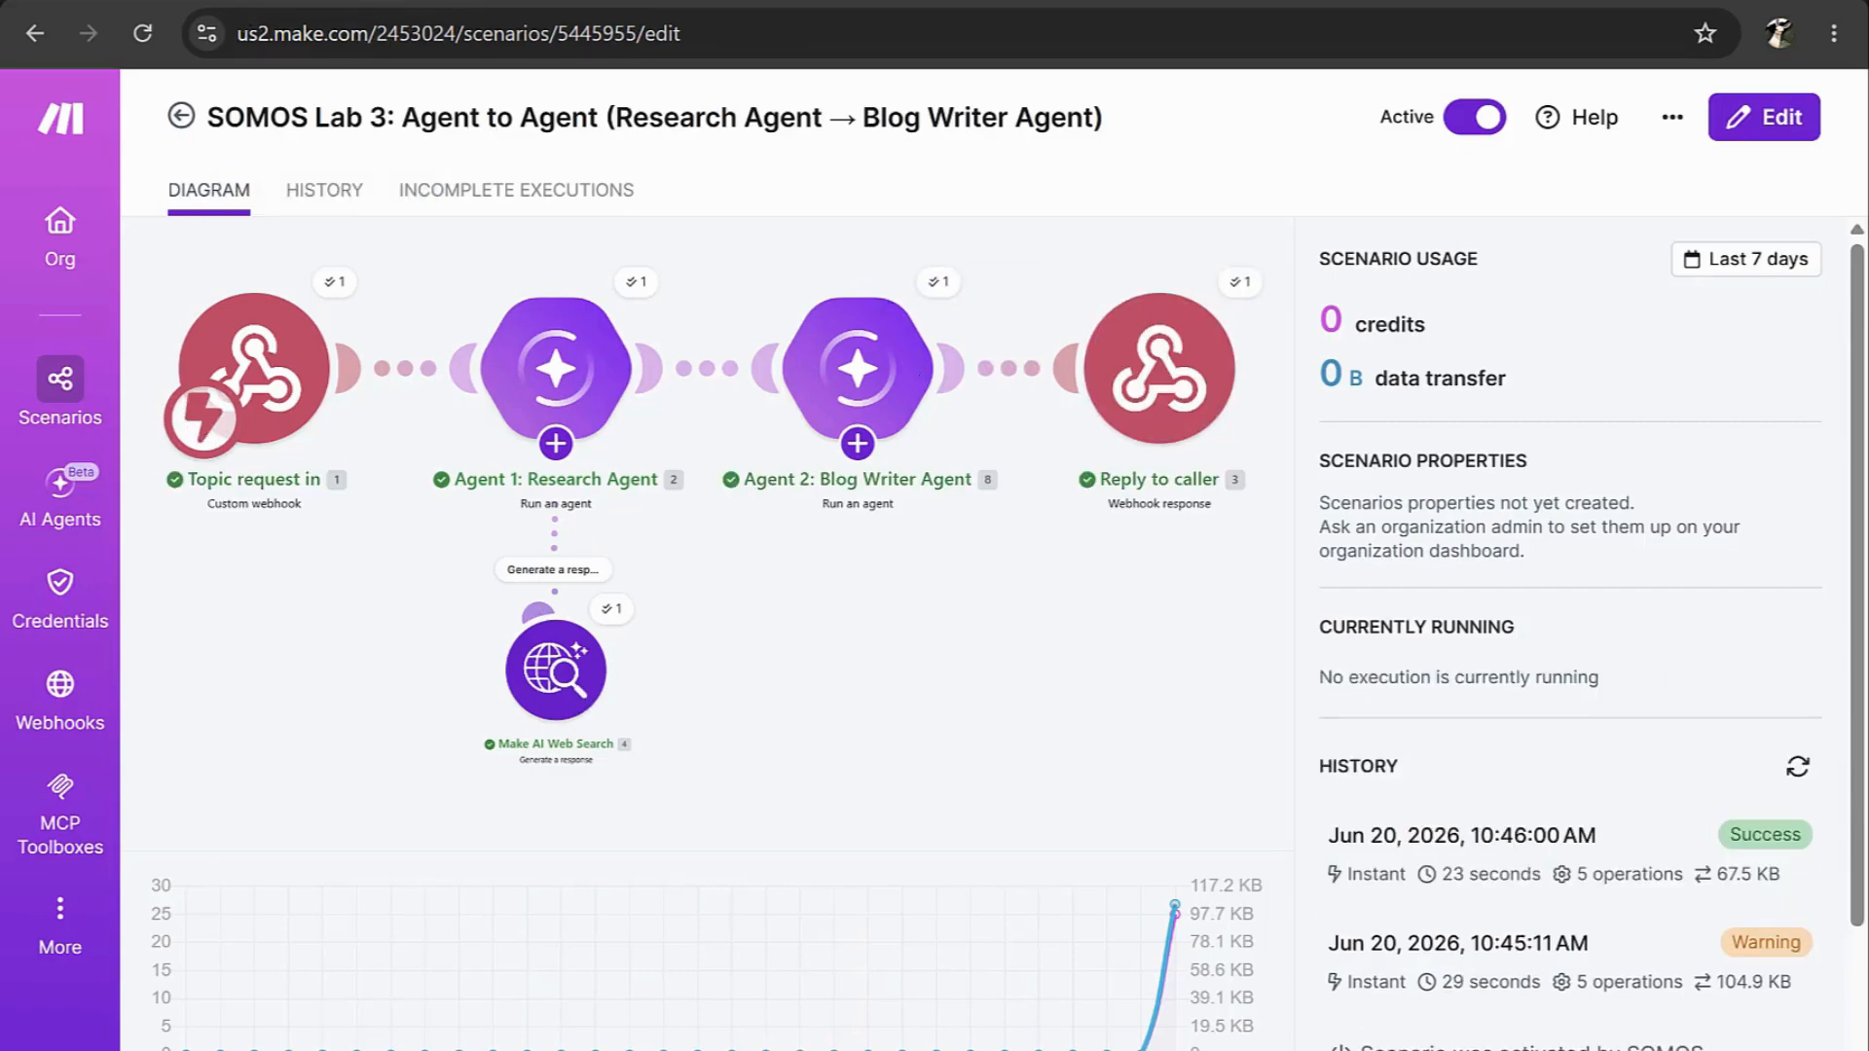
# - Read the full blog post in the agent's reply on the SOMOS lab page, then switch back to the scenario in Make
pyautogui.hotkey('alt', 'Tab')
pyautogui.scroll(-4, 541, 812)
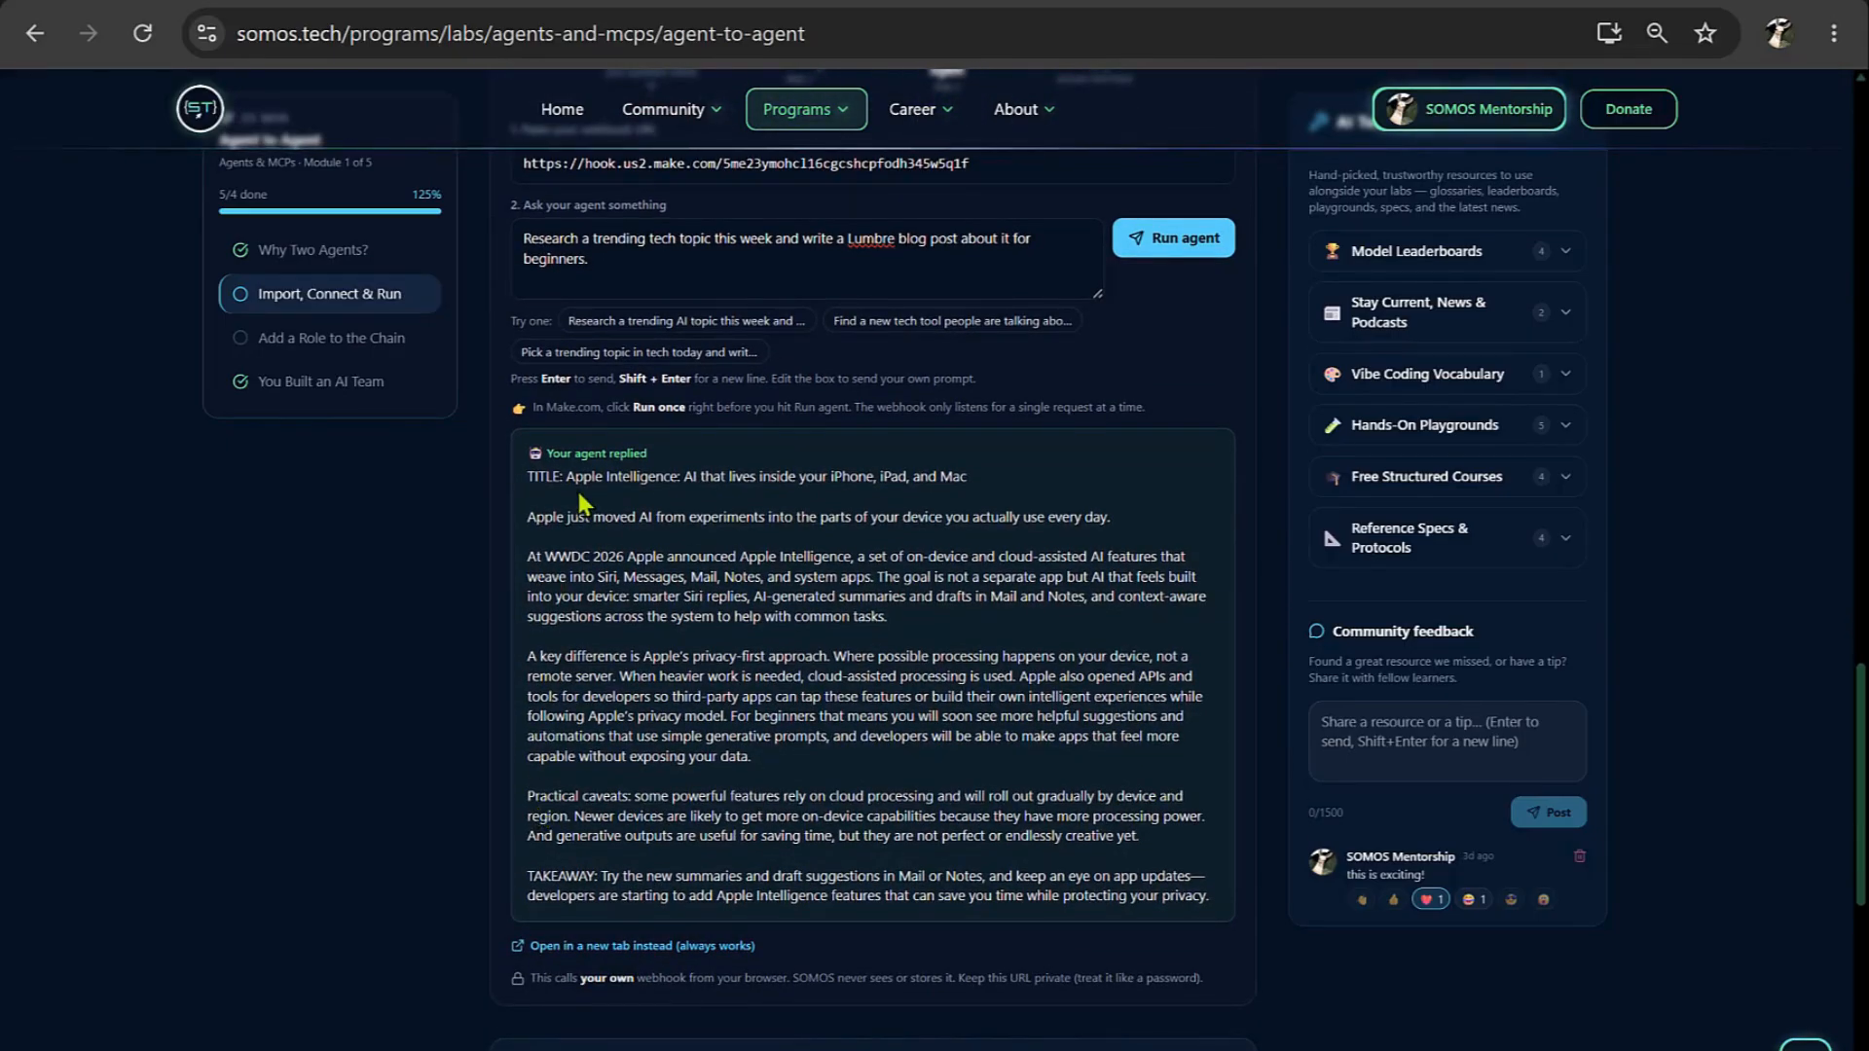
pyautogui.scroll(-1, 578, 495)
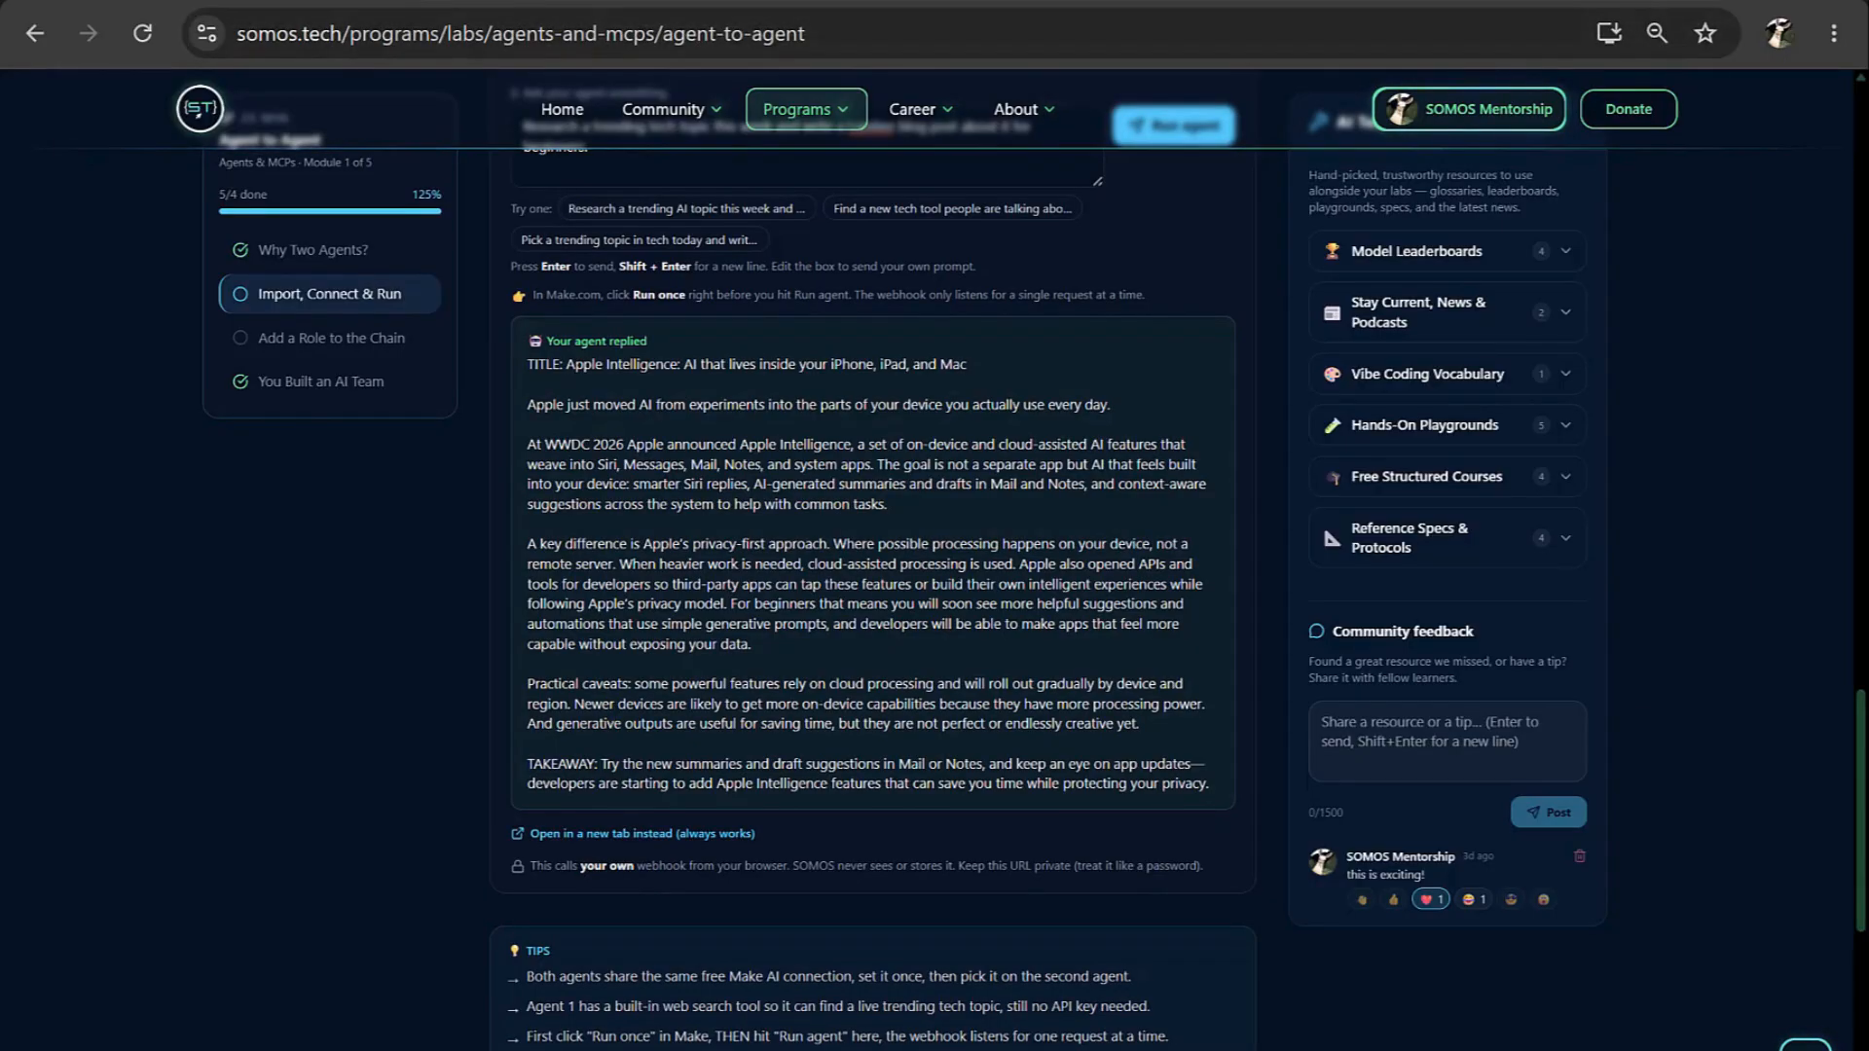
pyautogui.click(551, 2)
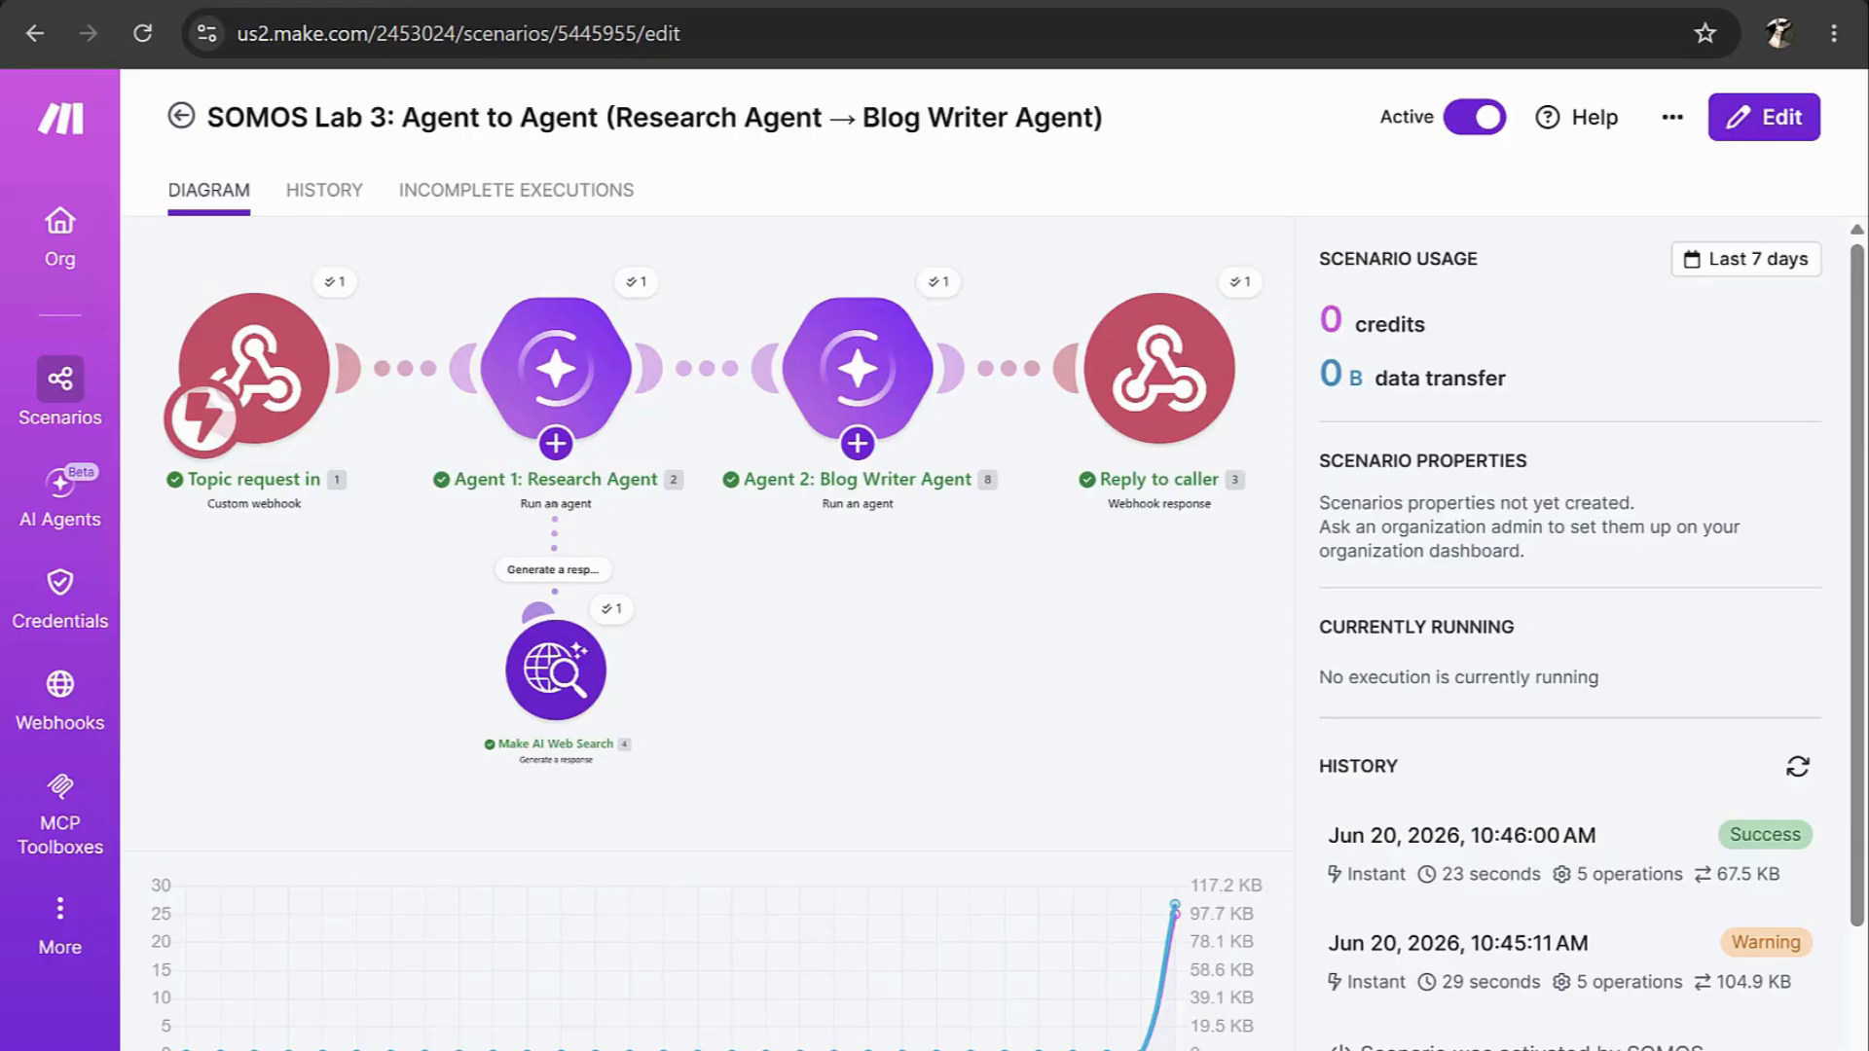